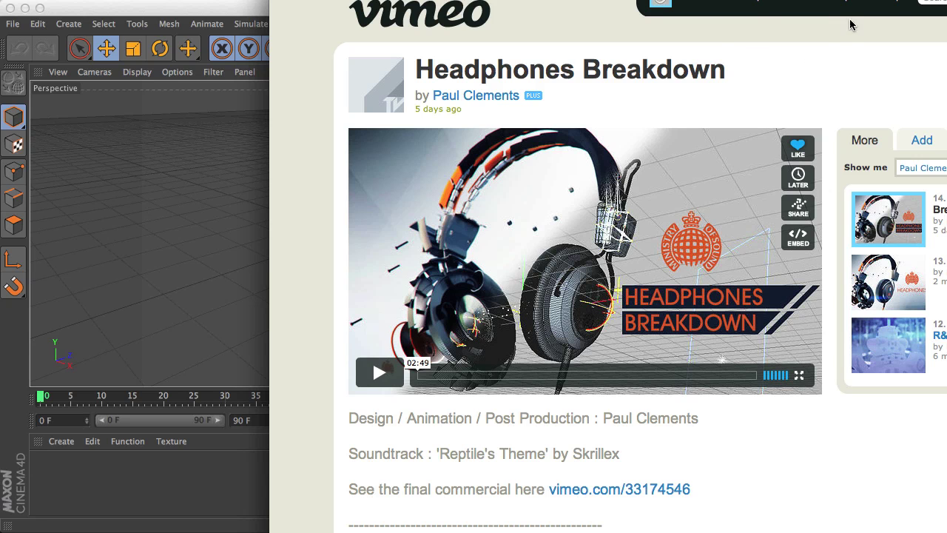
# Play the unfold_render_test_264.mov reference render in QuickTime Player, and return to Cinema 4D.
pyautogui.moveTo(750, 113)
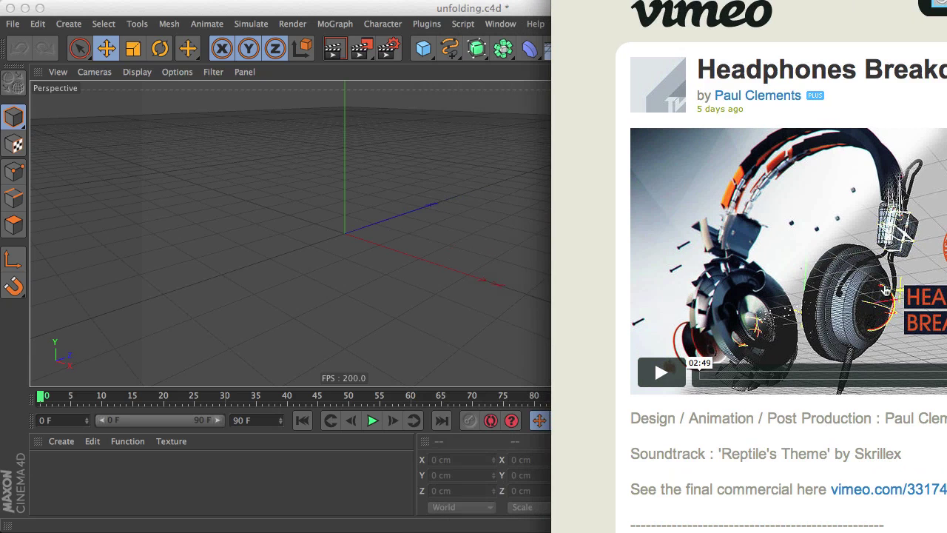
pyautogui.click(504, 28)
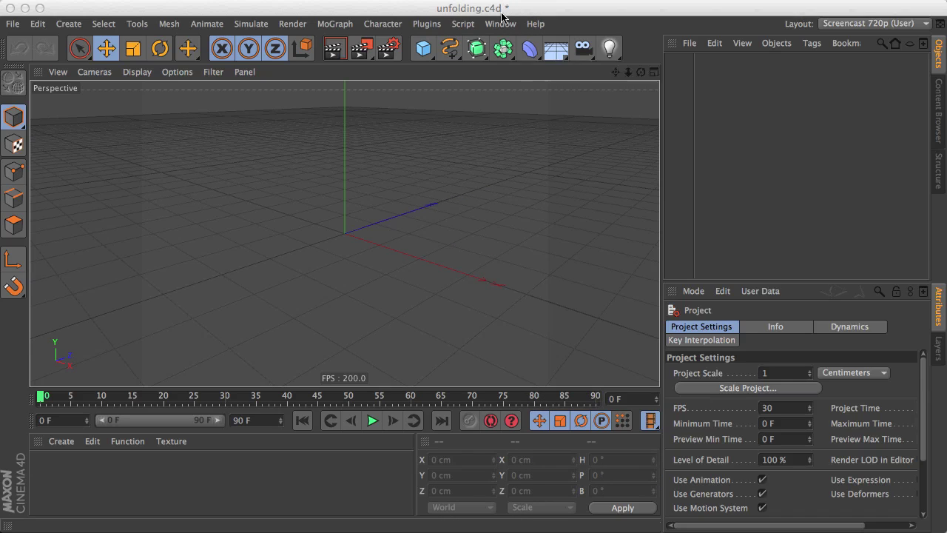
pyautogui.press('super+Tab')
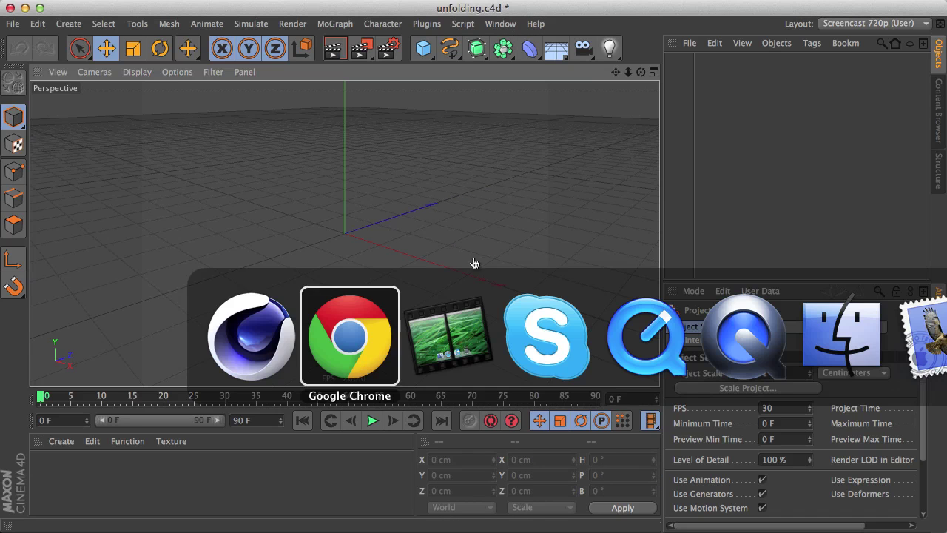
pyautogui.click(736, 365)
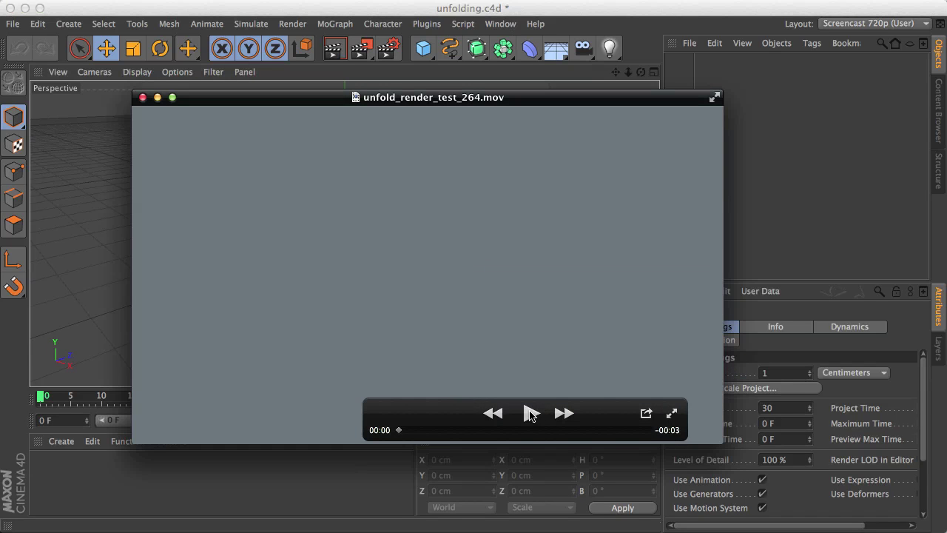
pyautogui.click(530, 413)
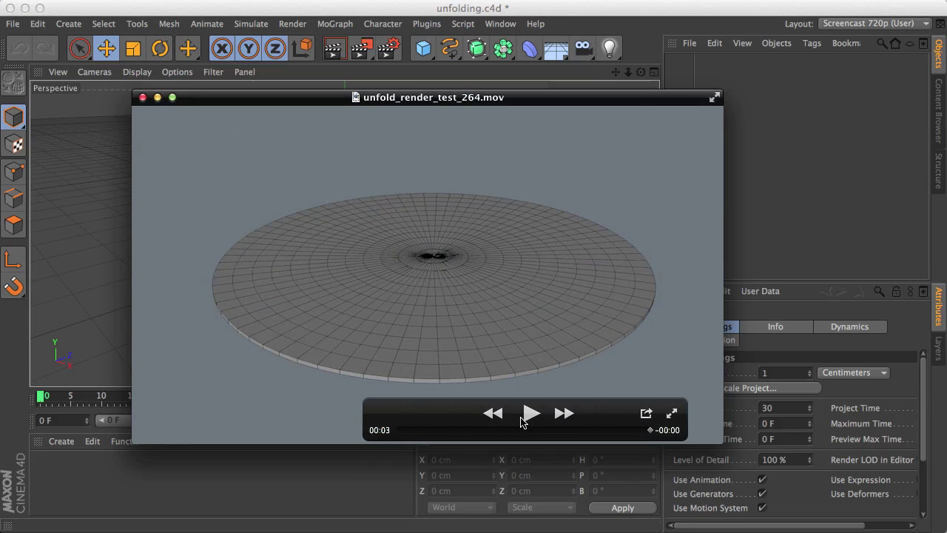
pyautogui.click(527, 416)
pyautogui.click(110, 496)
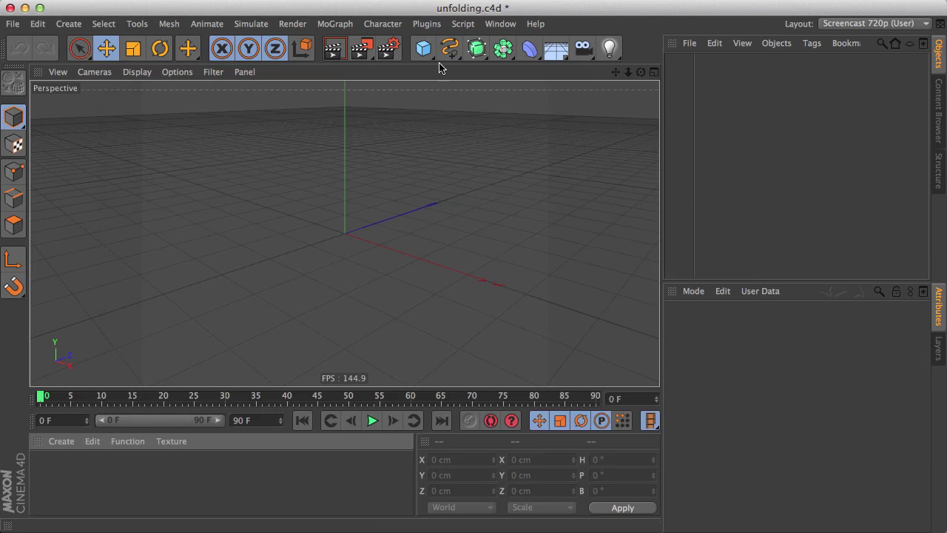
# Add a Polygon primitive and set its width and height to 50 cm.
pyautogui.moveTo(423, 48); pyautogui.dragTo(611, 92)
pyautogui.click(669, 97)
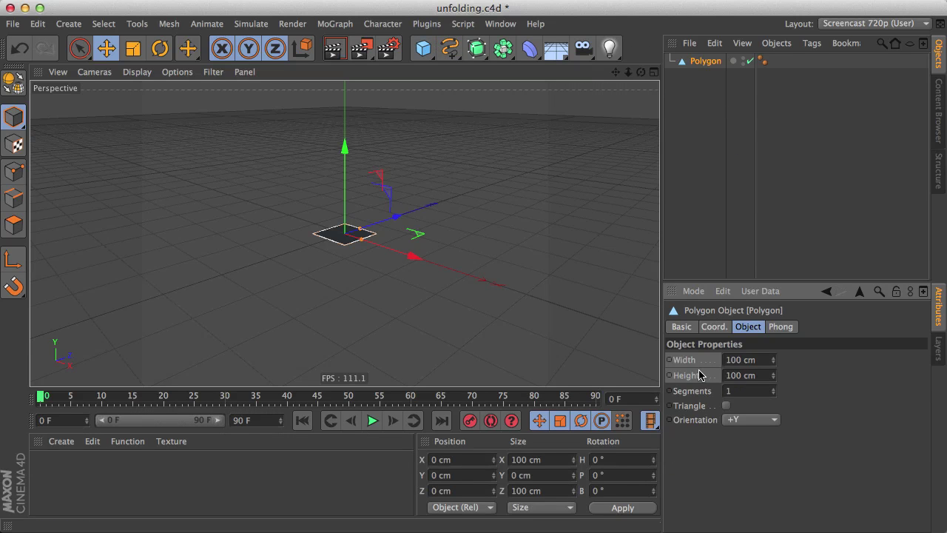
pyautogui.click(761, 362)
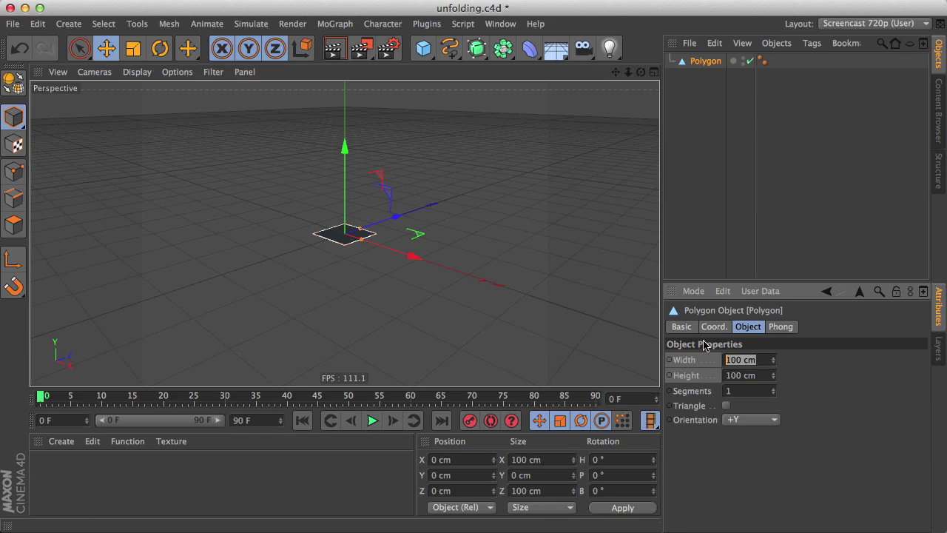
pyautogui.write('5')
pyautogui.press('Return')
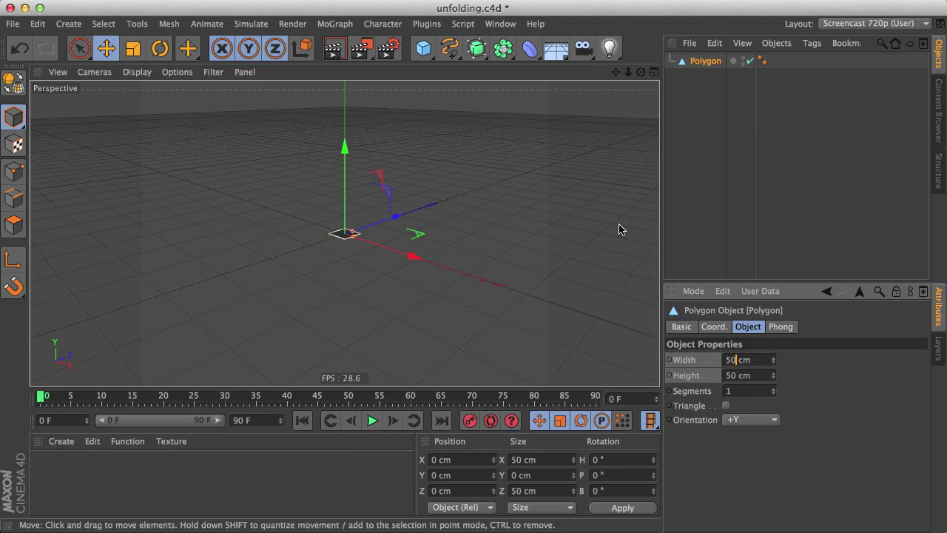
# Nest the polygon in a Cloner and set its per-step offset to 0 cm in Y and 50 cm in Z.
pyautogui.click(341, 27)
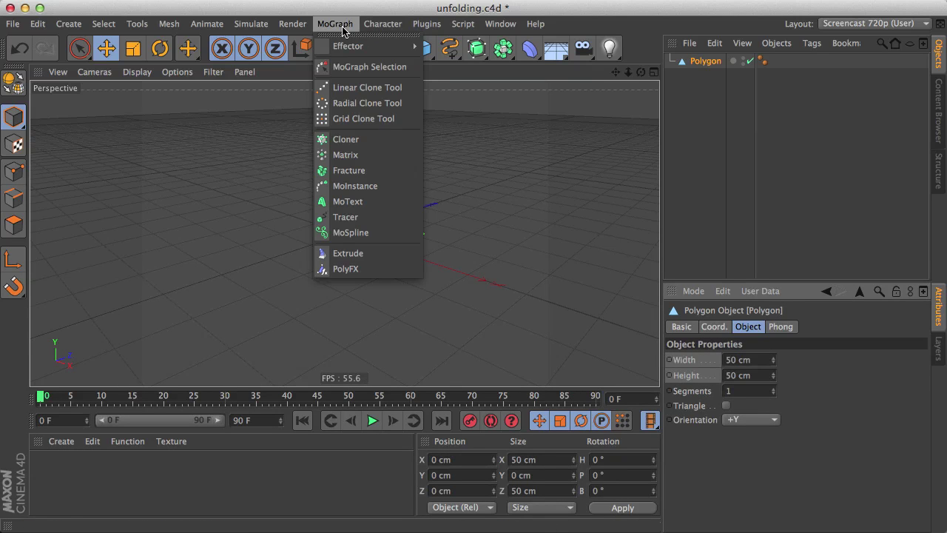
pyautogui.keyDown('alt'); pyautogui.click(345, 139); pyautogui.keyUp('alt')
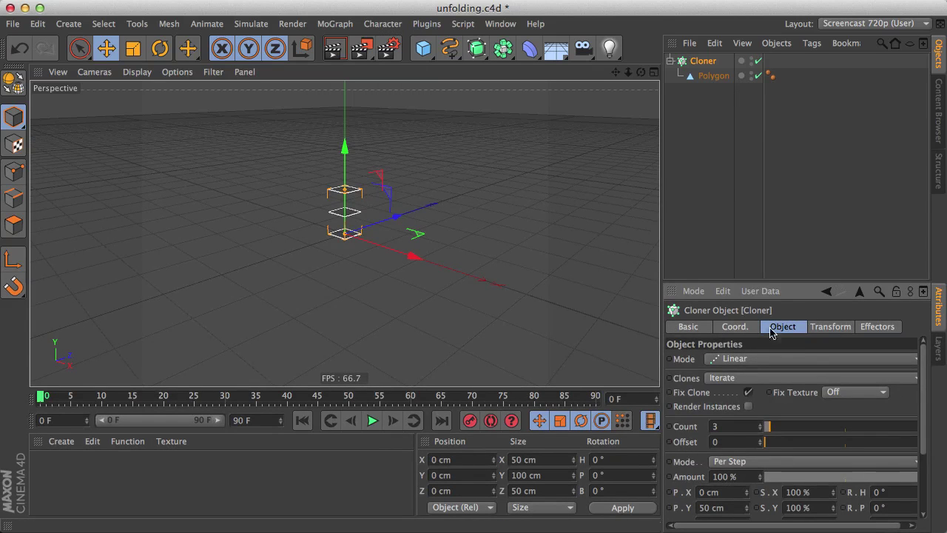
pyautogui.moveTo(924, 403); pyautogui.dragTo(925, 437)
pyautogui.click(712, 451)
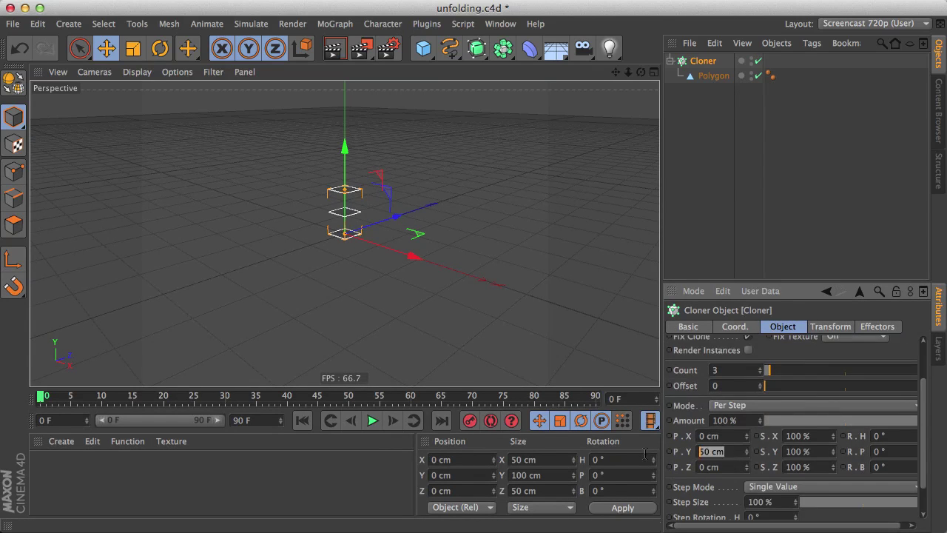
pyautogui.write('0')
pyautogui.press('Return')
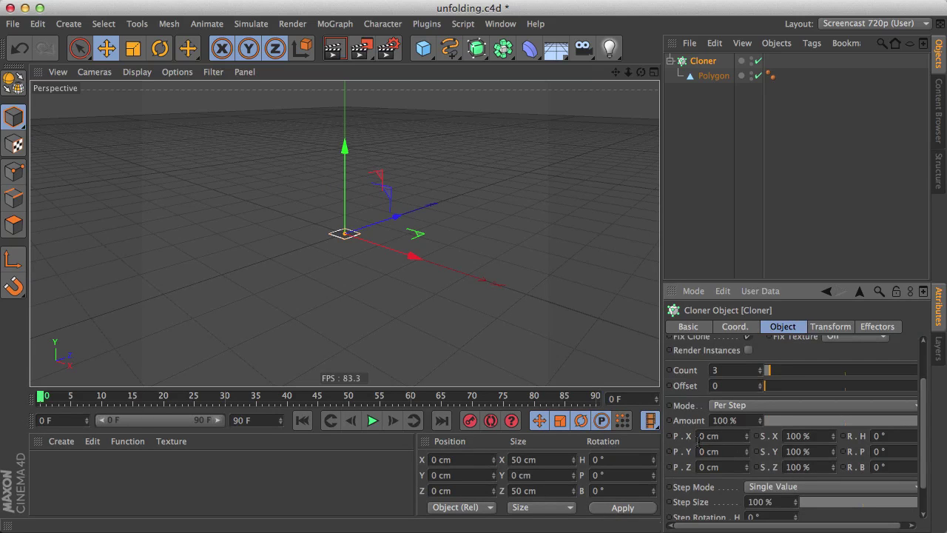
pyautogui.moveTo(742, 467)
pyautogui.mouseDown()
pyautogui.moveTo(741, 448)
pyautogui.moveTo(746, 468)
pyautogui.mouseUp()
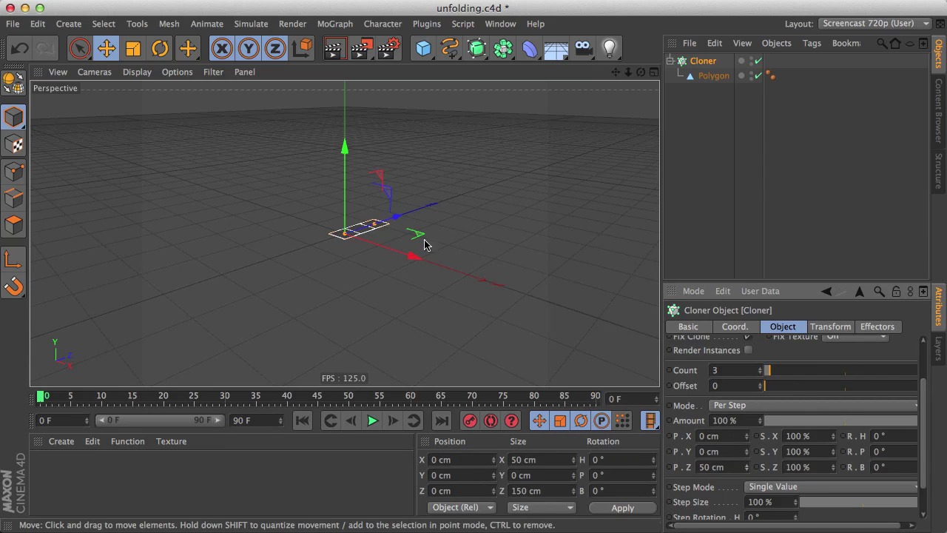
# Set the Cloner's clone count to 10.
pyautogui.keyDown('alt'); pyautogui.moveTo(364, 232); pyautogui.dragTo(387, 260); pyautogui.keyUp('alt')
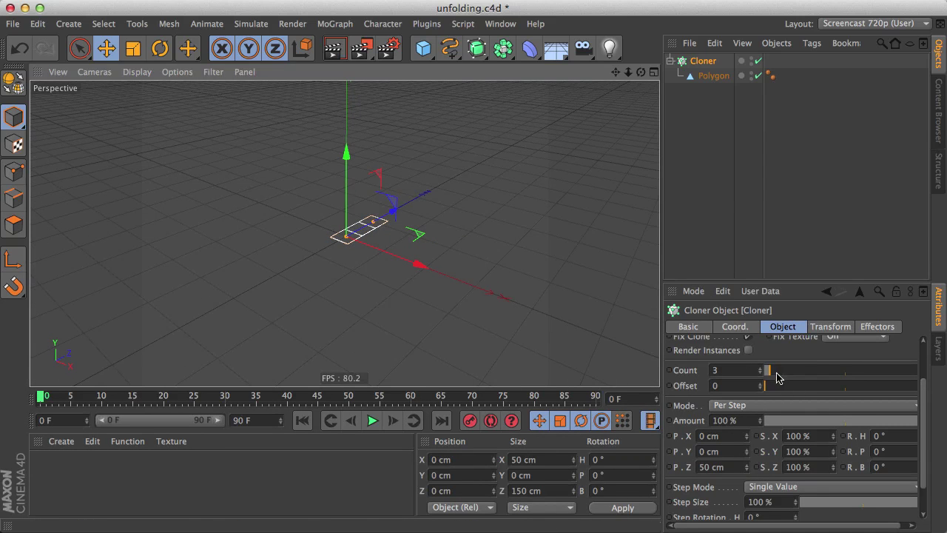
pyautogui.moveTo(773, 370); pyautogui.dragTo(779, 370)
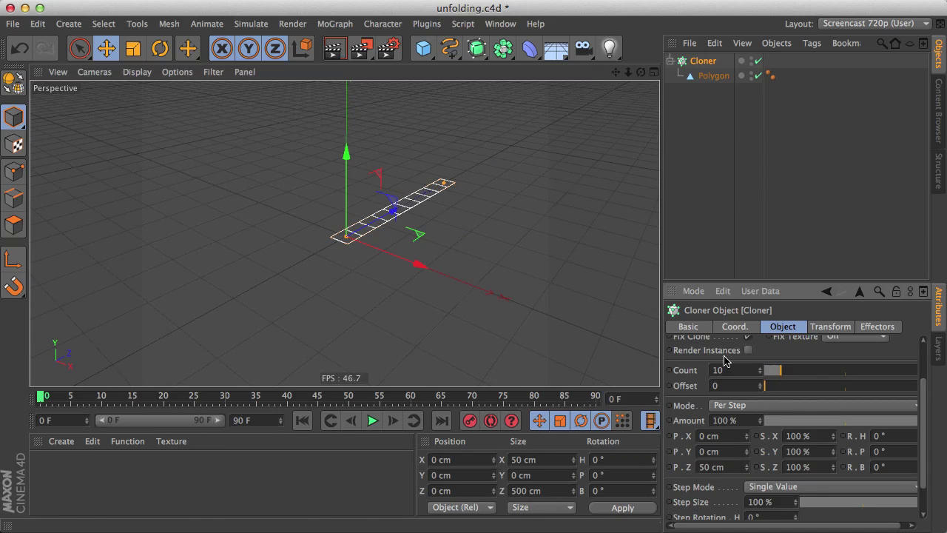
pyautogui.keyDown('alt'); pyautogui.moveTo(381, 243); pyautogui.dragTo(394, 207); pyautogui.keyUp('alt')
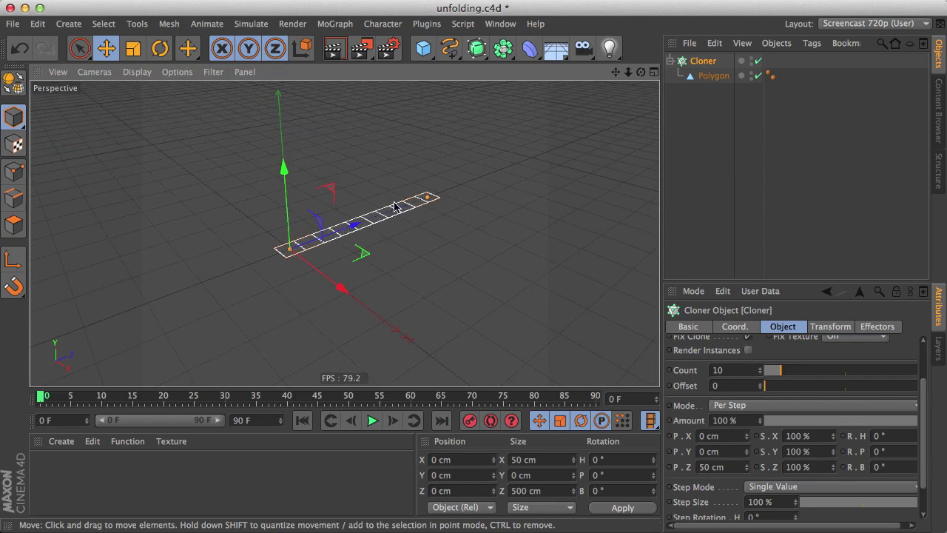
# Try changing the clones' pitch in the Cloner's transform settings, and add a Floor object to the scene.
pyautogui.click(822, 333)
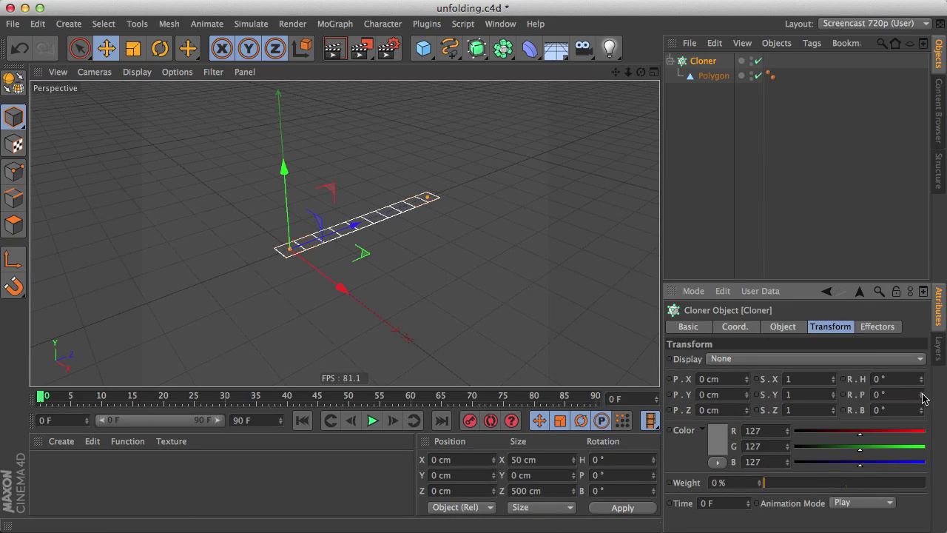
pyautogui.moveTo(923, 399); pyautogui.dragTo(922, 397)
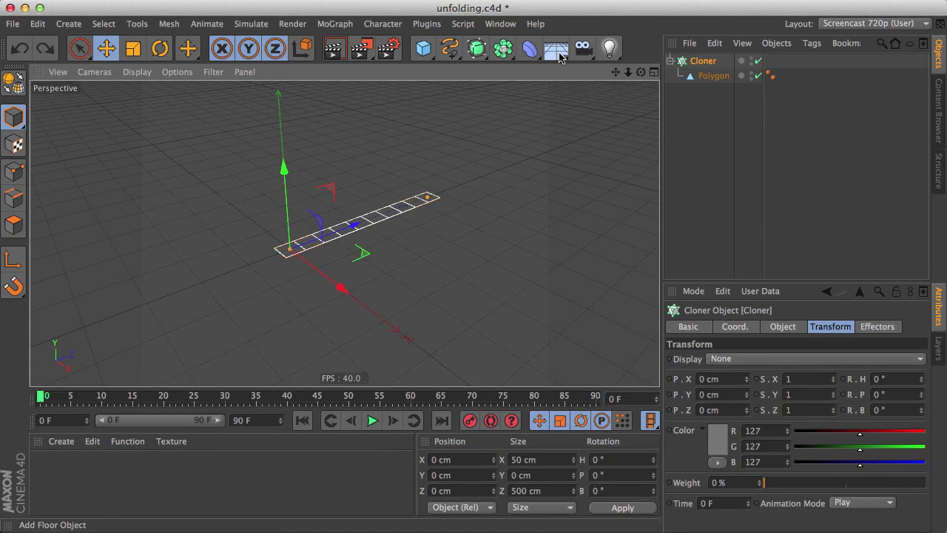
pyautogui.moveTo(555, 52); pyautogui.dragTo(588, 66)
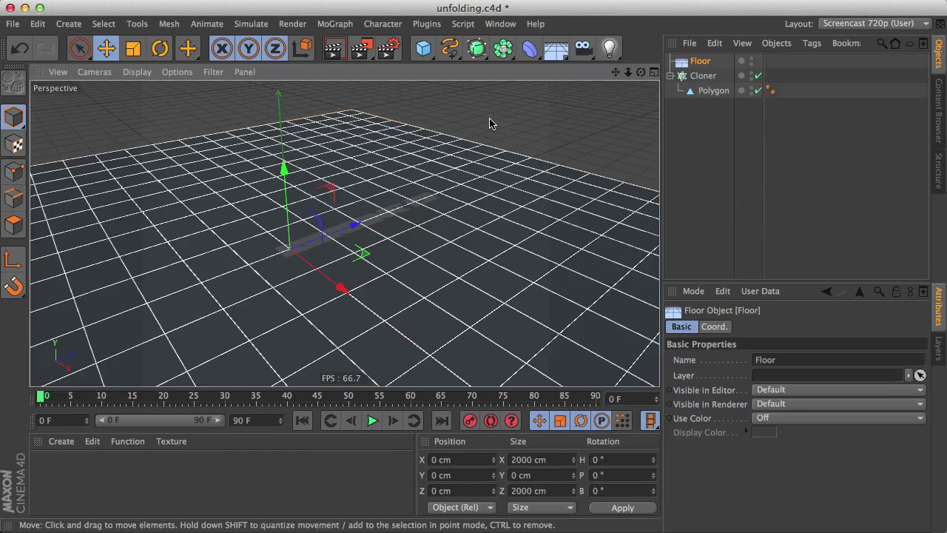
# Try pitching the Cloner's clones to 70° against the floor, and undo the rotation.
pyautogui.click(713, 91)
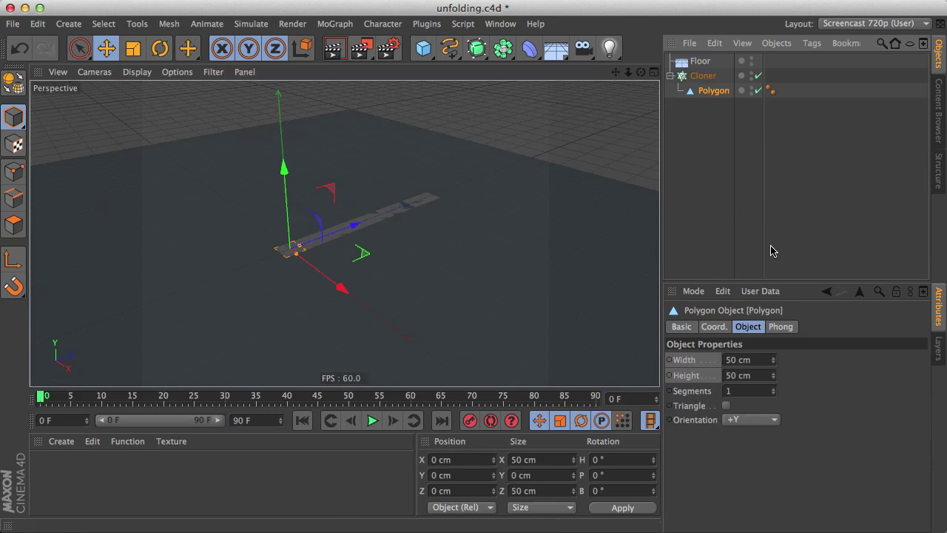
pyautogui.click(702, 76)
pyautogui.moveTo(921, 397); pyautogui.dragTo(921, 354)
pyautogui.press('super+z')
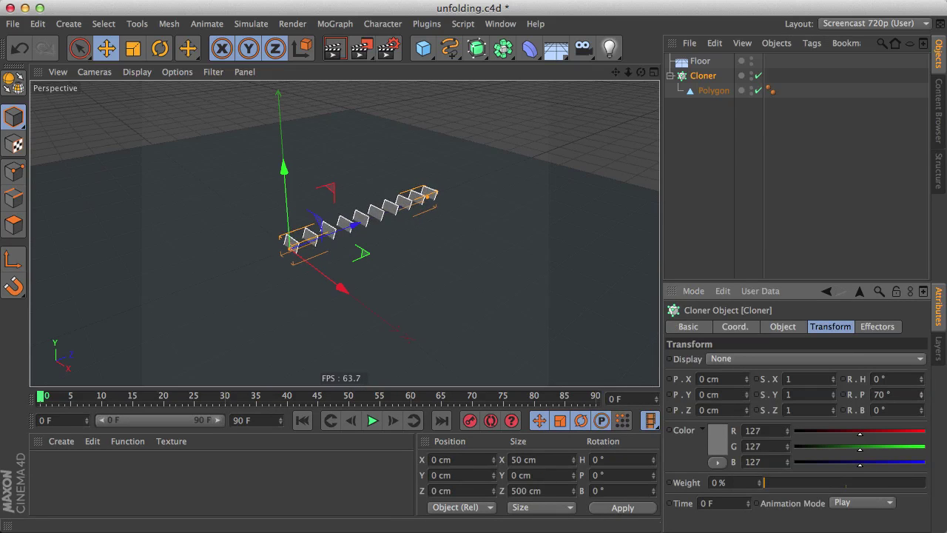
# Switch to QuickTime Player, scrub through the unfolding pieces in the reference render, and return to Cinema 4D.
pyautogui.press('super+Tab')
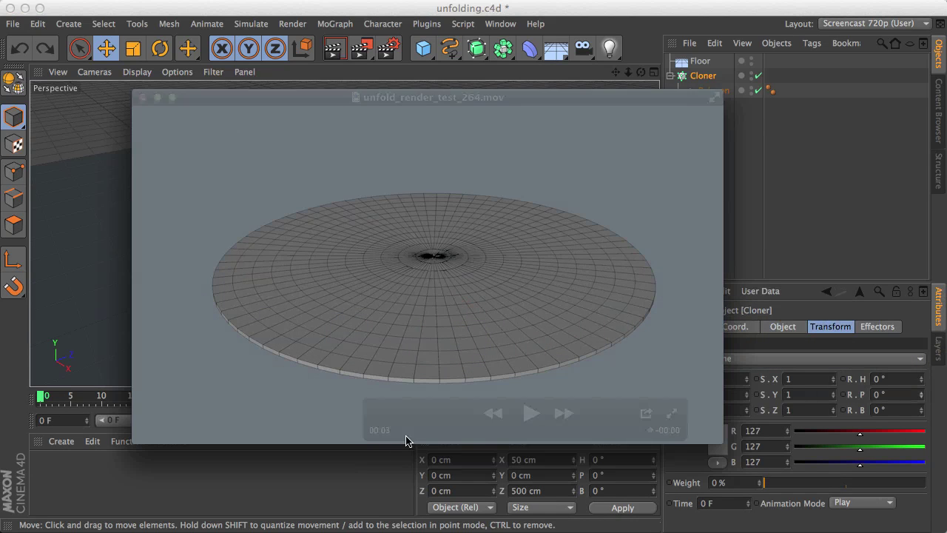
pyautogui.moveTo(393, 431); pyautogui.dragTo(481, 446)
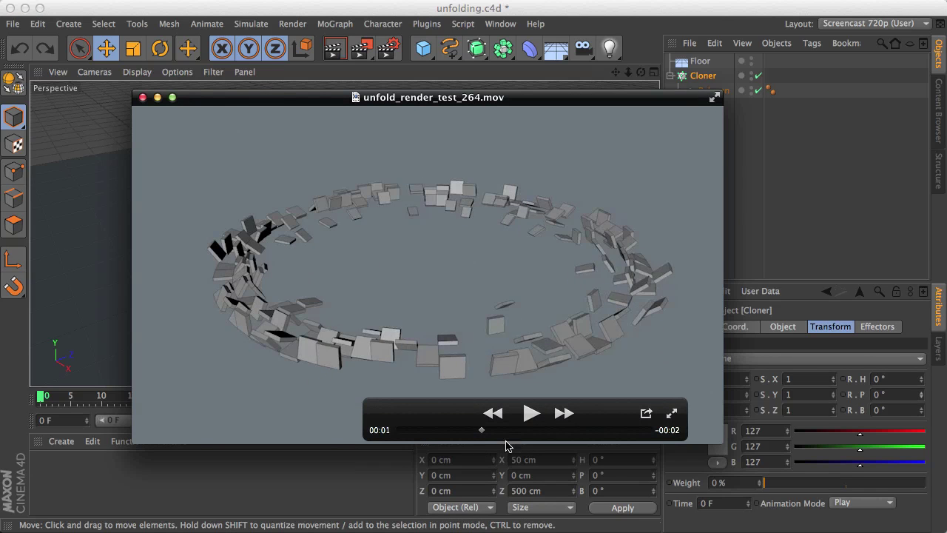
pyautogui.moveTo(481, 434); pyautogui.dragTo(503, 435)
pyautogui.click(742, 273)
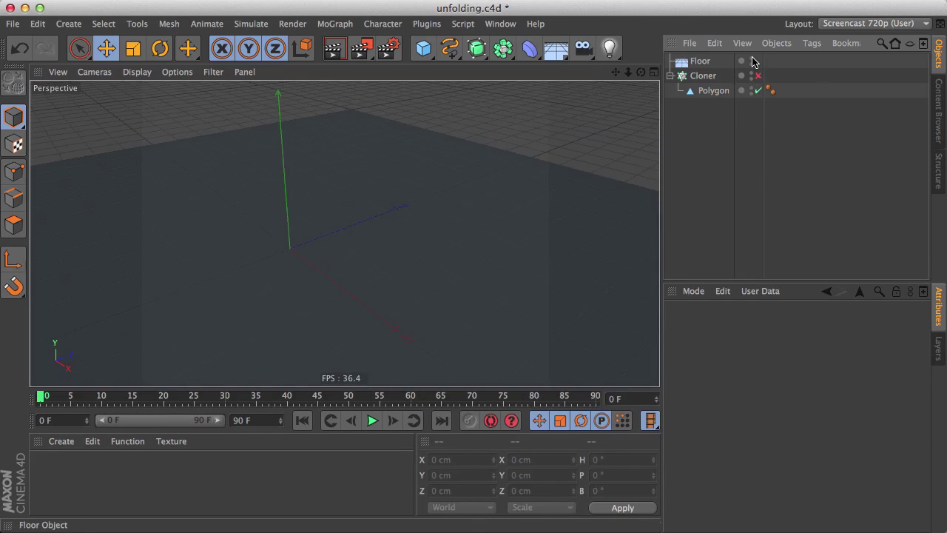
# Make the polygon editable and move its axis to the polygon's edge at Z -25 cm.
pyautogui.click(701, 91)
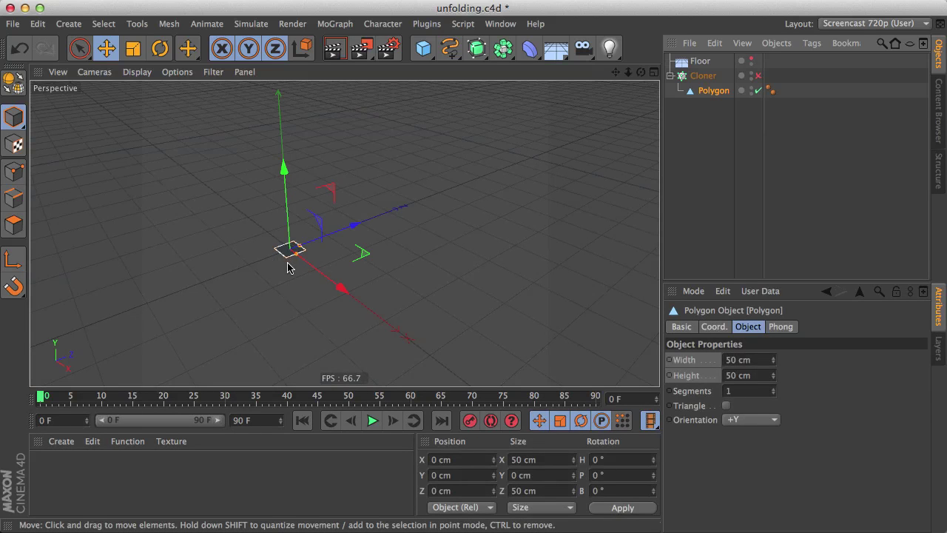
pyautogui.press('c')
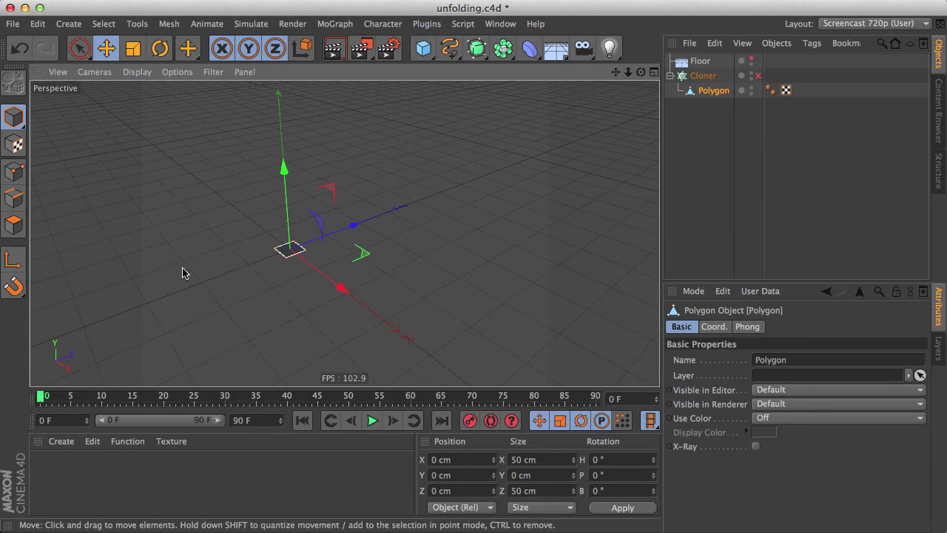
pyautogui.click(9, 258)
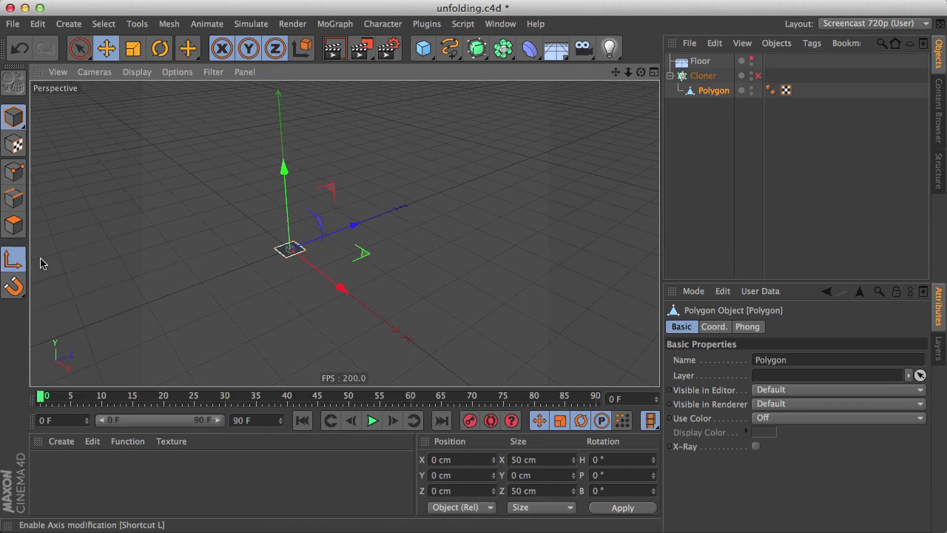
pyautogui.press('o')
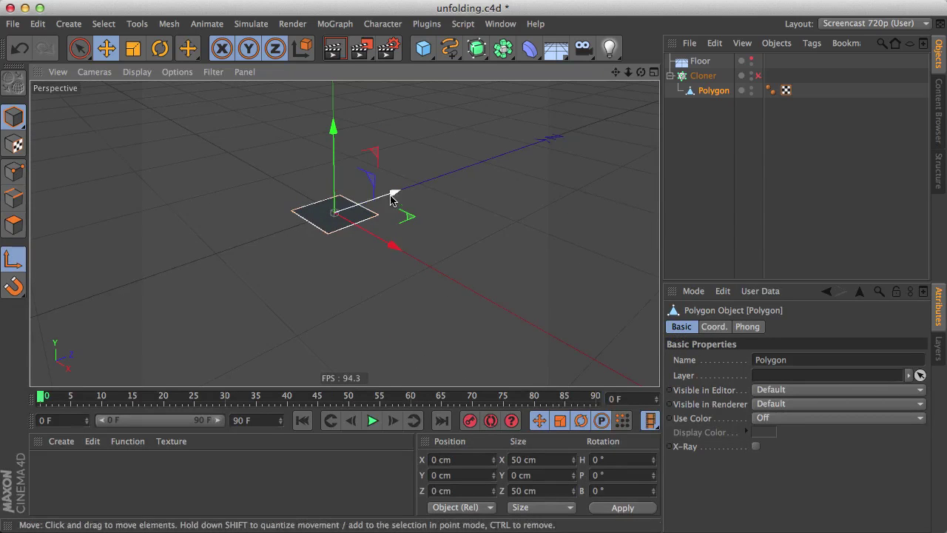
pyautogui.moveTo(392, 198); pyautogui.dragTo(374, 203)
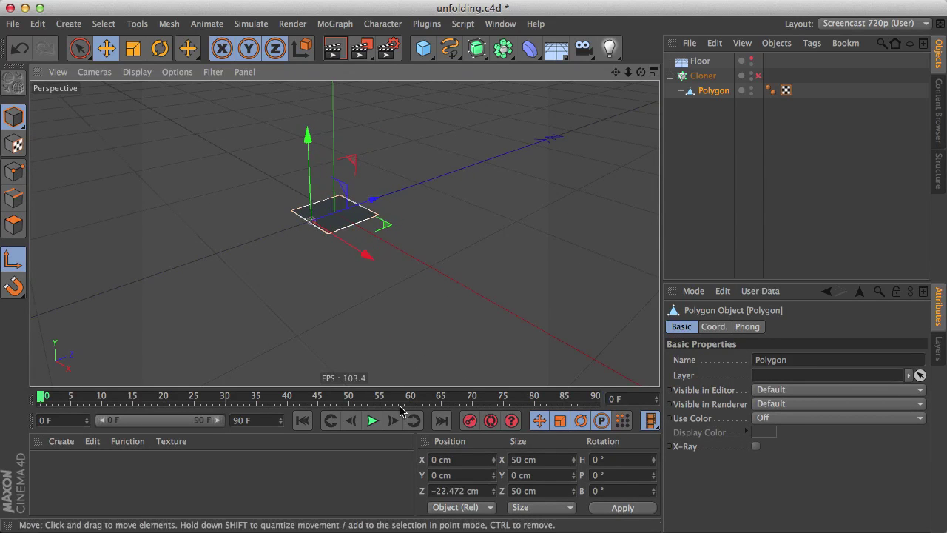
pyautogui.moveTo(440, 491); pyautogui.dragTo(529, 504)
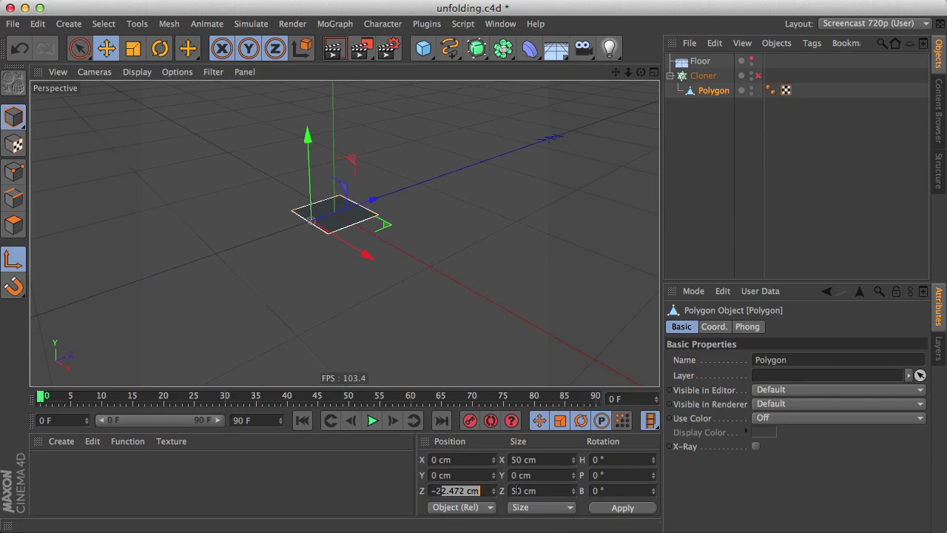
pyautogui.write('5')
pyautogui.press('Return')
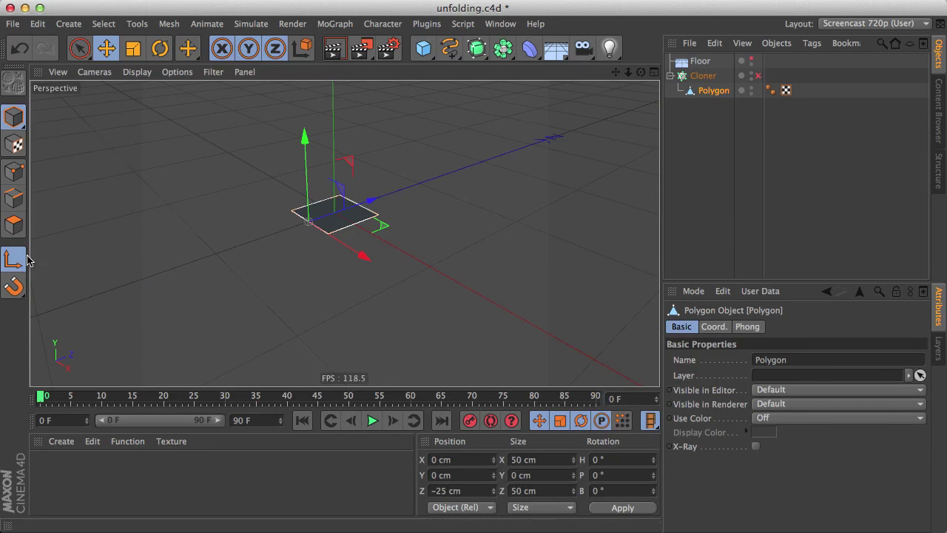
# Re-enable the Cloner, display the viewport shading with lines, and select the Cloner.
pyautogui.click(759, 75)
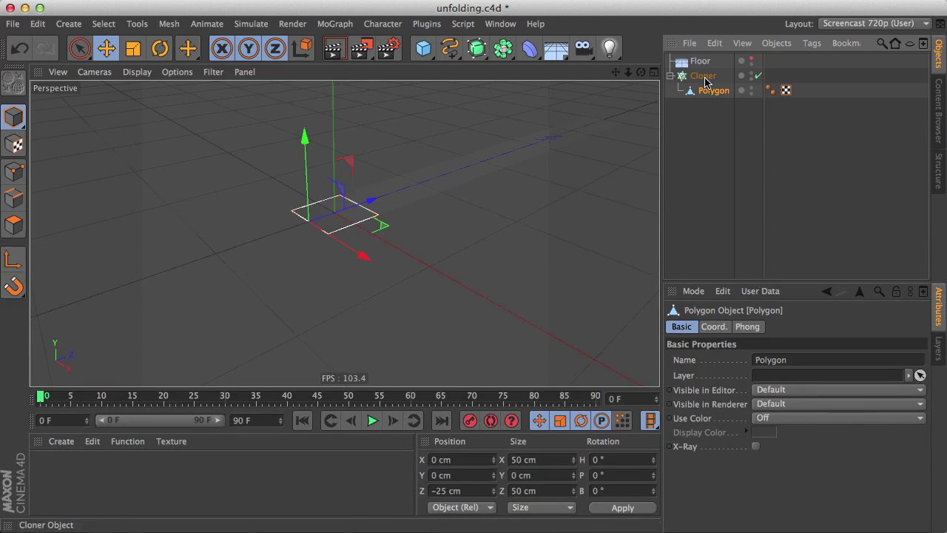
pyautogui.press('n')
pyautogui.press('b')
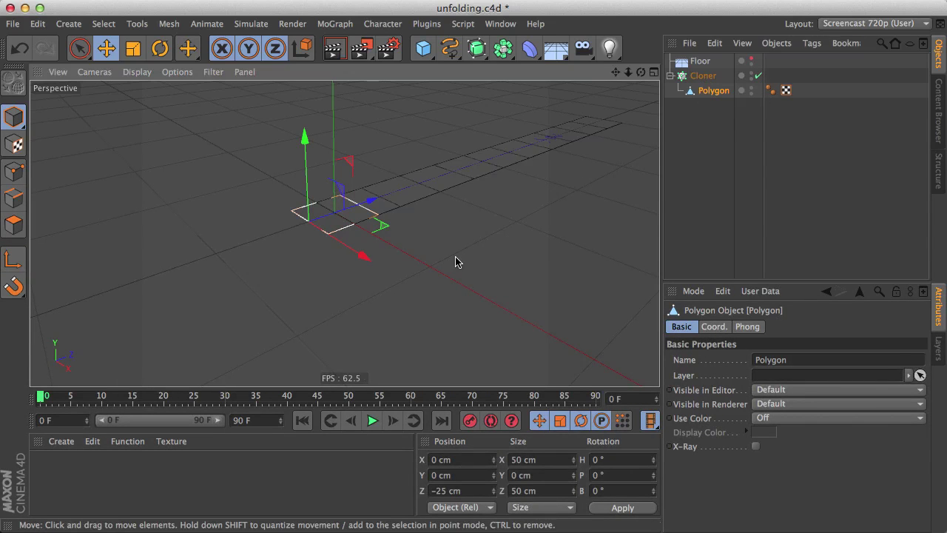
pyautogui.moveTo(435, 204)
pyautogui.keyDown('alt'); pyautogui.mouseDown()
pyautogui.moveTo(437, 190)
pyautogui.moveTo(431, 207)
pyautogui.moveTo(338, 254)
pyautogui.mouseUp(); pyautogui.keyUp('alt')
pyautogui.click(702, 75)
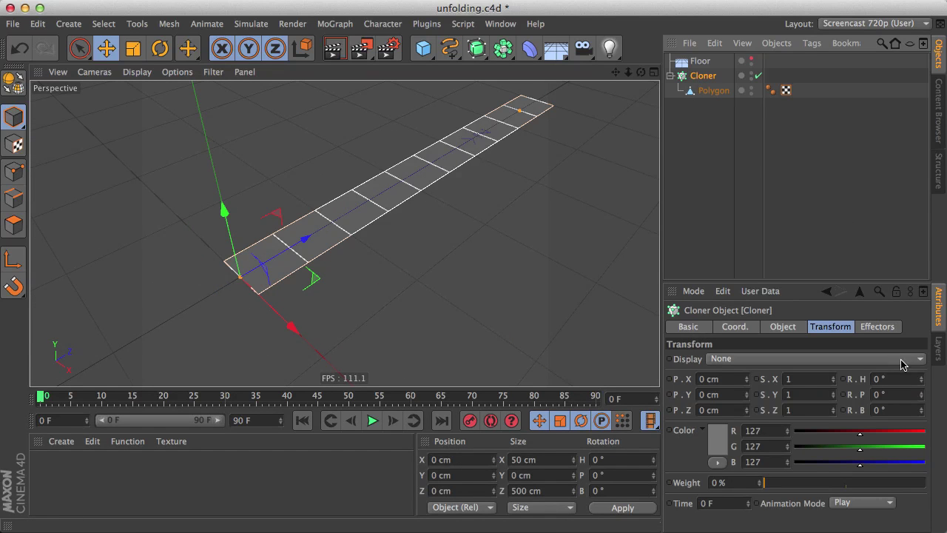
# Try pitching the Cloner's clones to 88° with the Floor shown, and reset the pitch to 0°.
pyautogui.moveTo(922, 394); pyautogui.dragTo(923, 370)
pyautogui.click(758, 75)
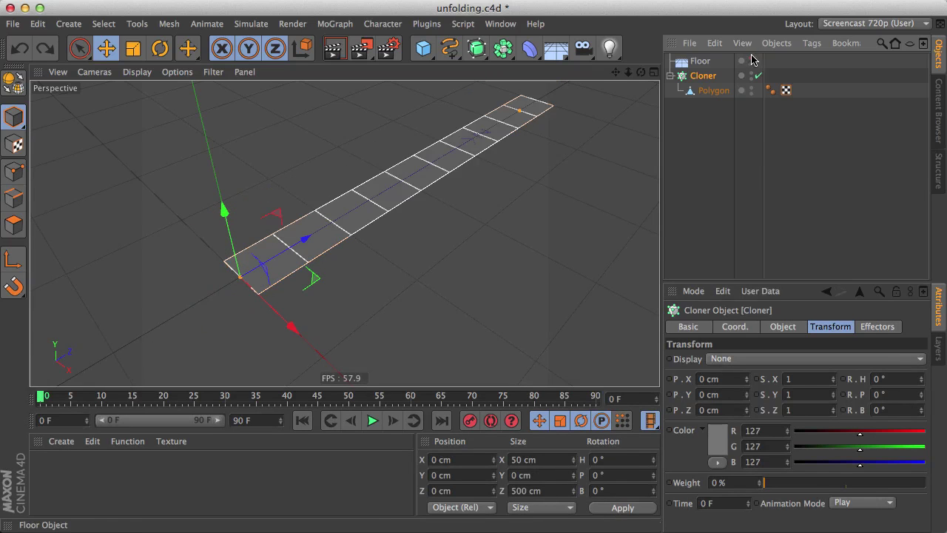
pyautogui.moveTo(922, 400)
pyautogui.mouseDown()
pyautogui.moveTo(922, 370)
pyautogui.moveTo(924, 404)
pyautogui.mouseUp()
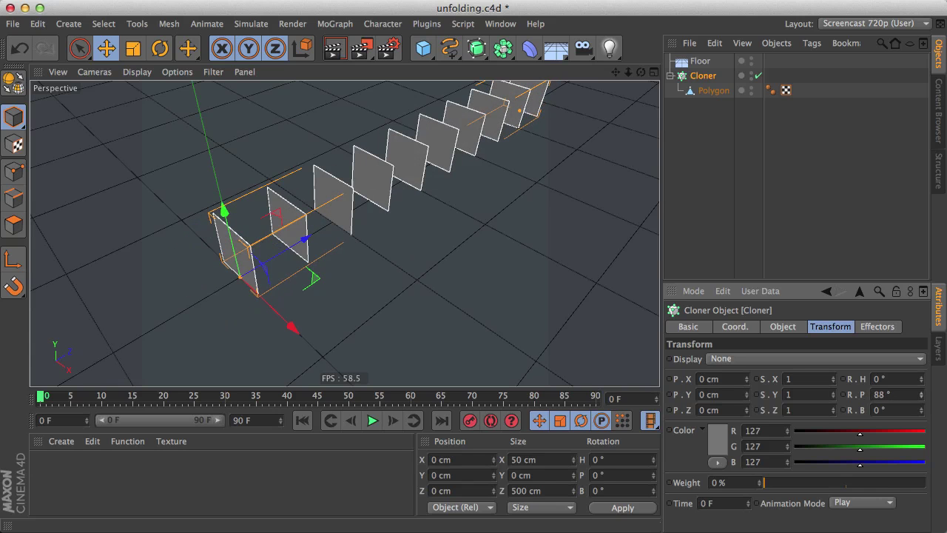
pyautogui.doubleClick(908, 396)
pyautogui.write('0')
pyautogui.press('Return')
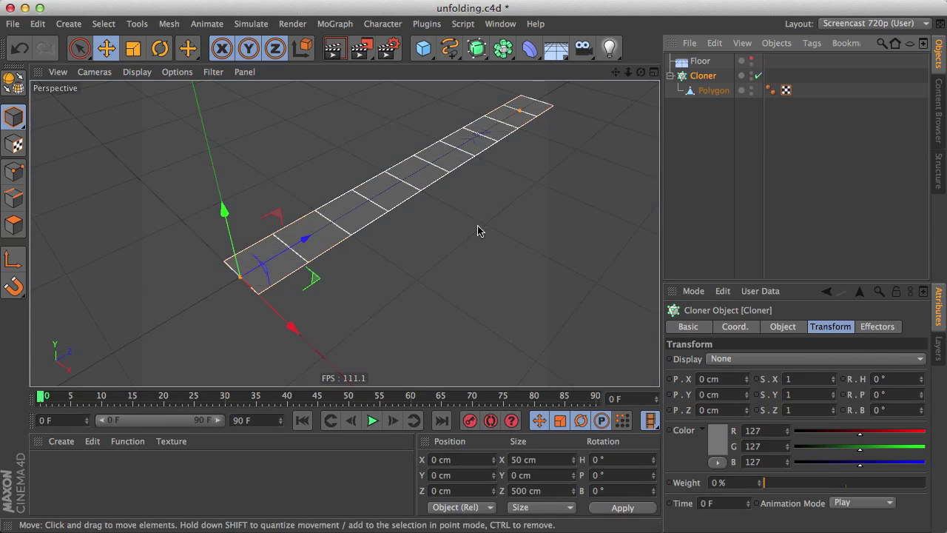
# Nest the Cloner in a Cloth NURBS object with 0 subdivisions and a thickness of 17 cm.
pyautogui.moveTo(477, 229)
pyautogui.keyDown('alt'); pyautogui.mouseDown()
pyautogui.moveTo(318, 217)
pyautogui.moveTo(293, 159)
pyautogui.mouseUp(); pyautogui.keyUp('alt')
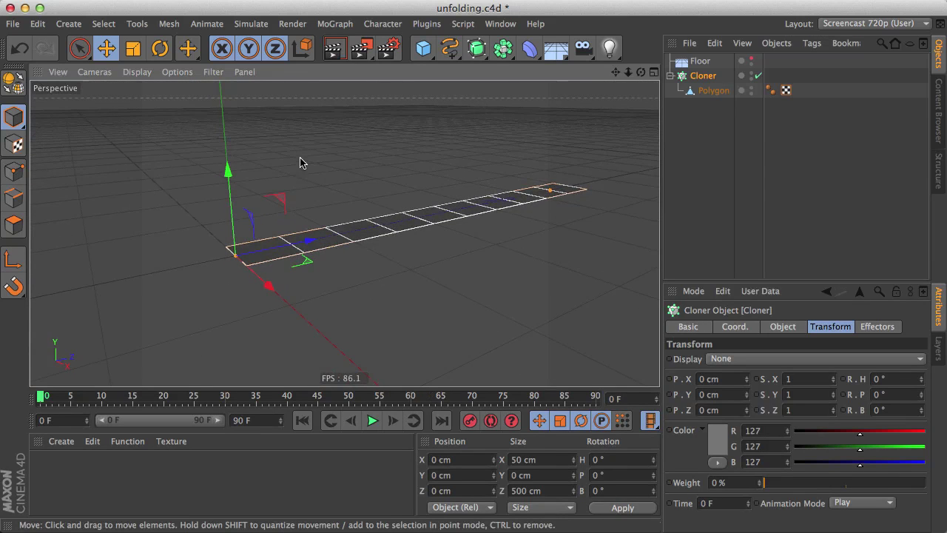
pyautogui.click(246, 23)
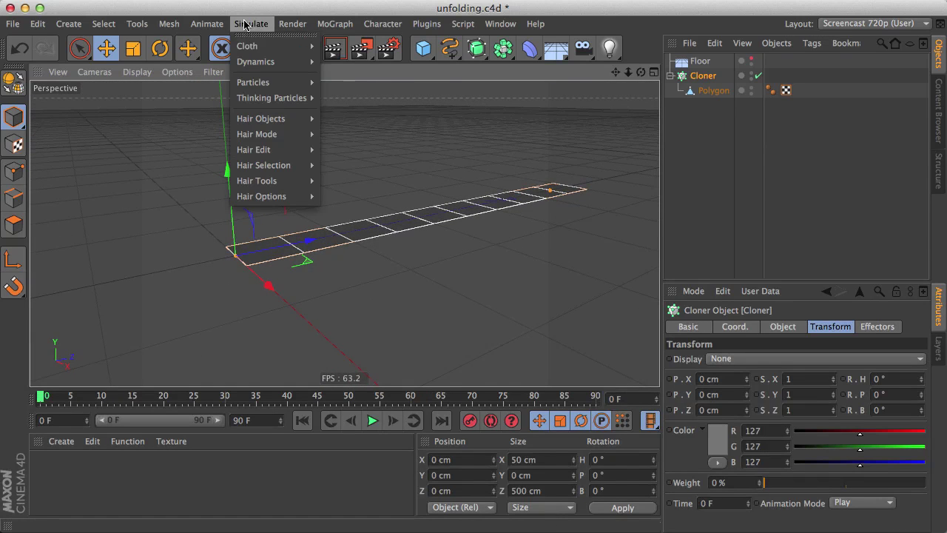
pyautogui.moveTo(259, 48)
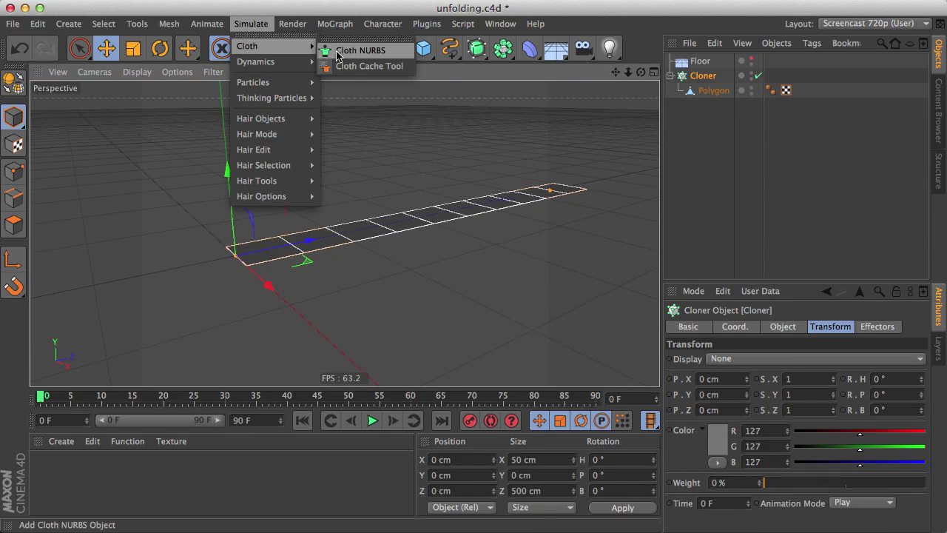
pyautogui.click(344, 50)
pyautogui.keyDown('alt'); pyautogui.moveTo(390, 207); pyautogui.dragTo(440, 251); pyautogui.keyUp('alt')
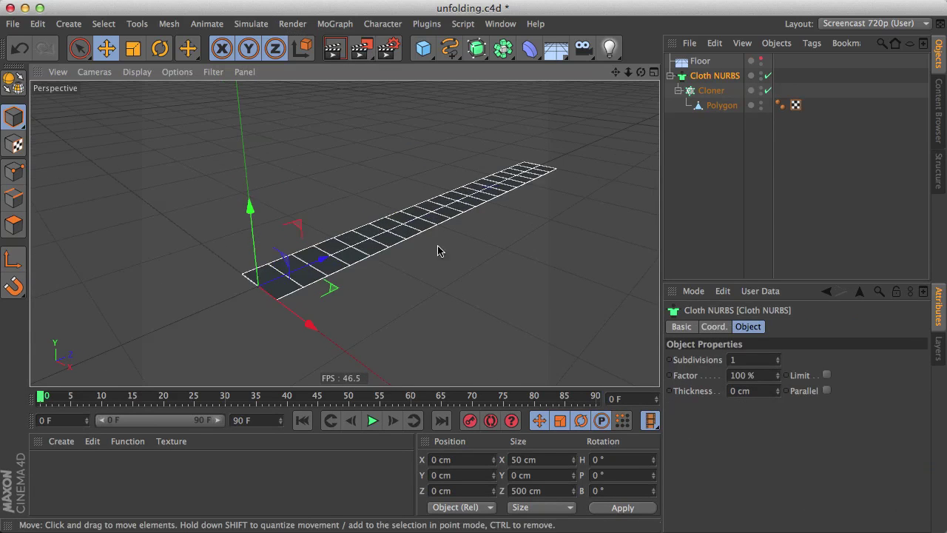
pyautogui.click(778, 363)
pyautogui.moveTo(778, 391); pyautogui.dragTo(780, 397)
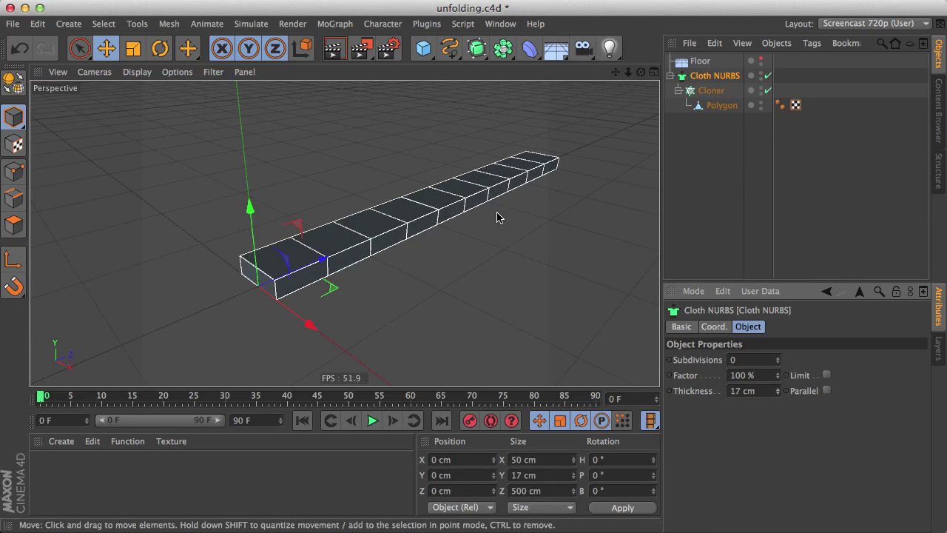
# Try pitching the clones inside the Cloth NURBS to 6°, and undo the rotation.
pyautogui.click(710, 90)
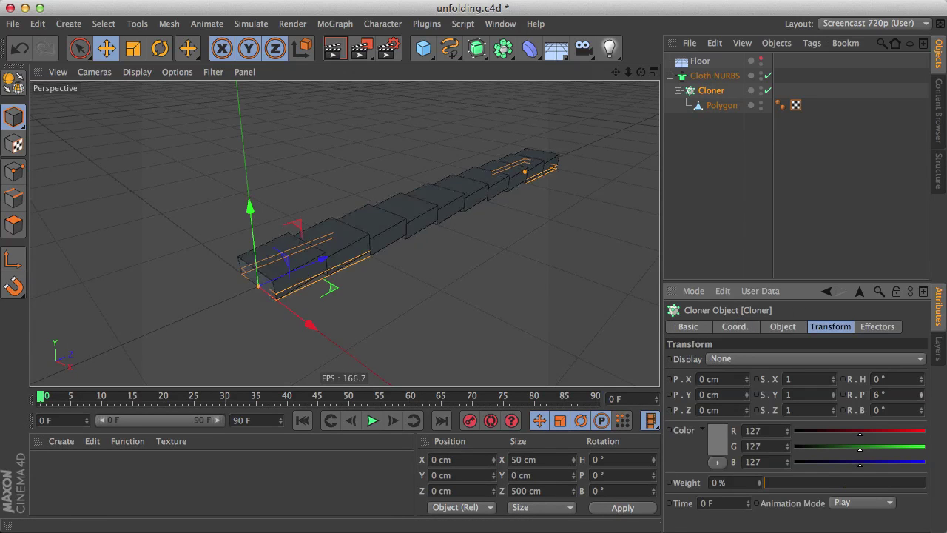
pyautogui.press('super+z')
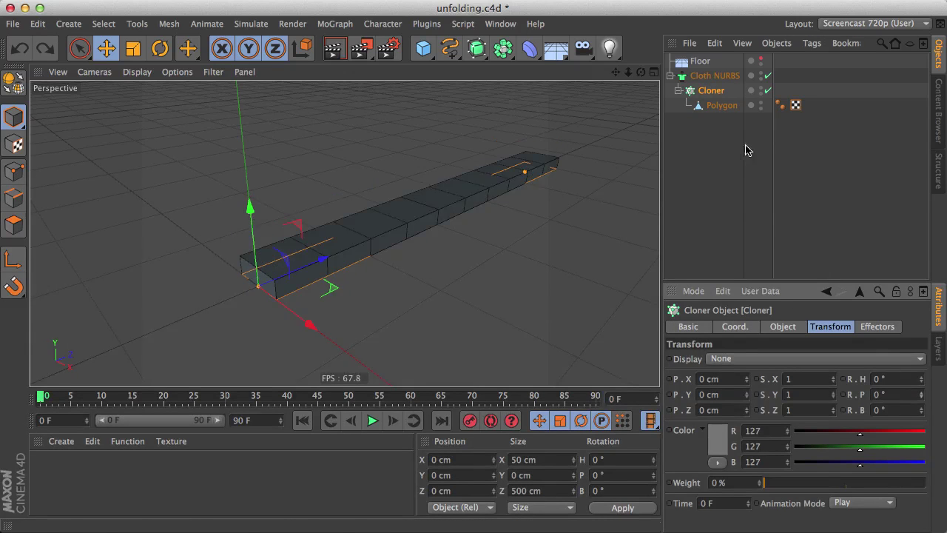
# Place the Cloth NURBS strip inside a new MoGraph Cloner.
pyautogui.moveTo(386, 221)
pyautogui.keyDown('alt'); pyautogui.mouseDown()
pyautogui.moveTo(359, 264)
pyautogui.moveTo(318, 270)
pyautogui.moveTo(368, 311)
pyautogui.moveTo(302, 271)
pyautogui.moveTo(298, 284)
pyautogui.mouseUp(); pyautogui.keyUp('alt')
pyautogui.click(714, 75)
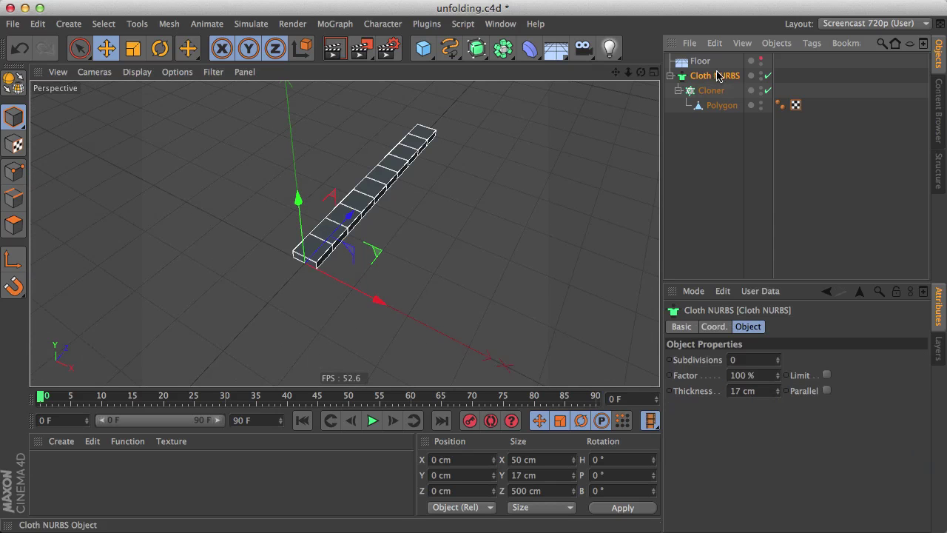
pyautogui.click(335, 24)
pyautogui.click(382, 140)
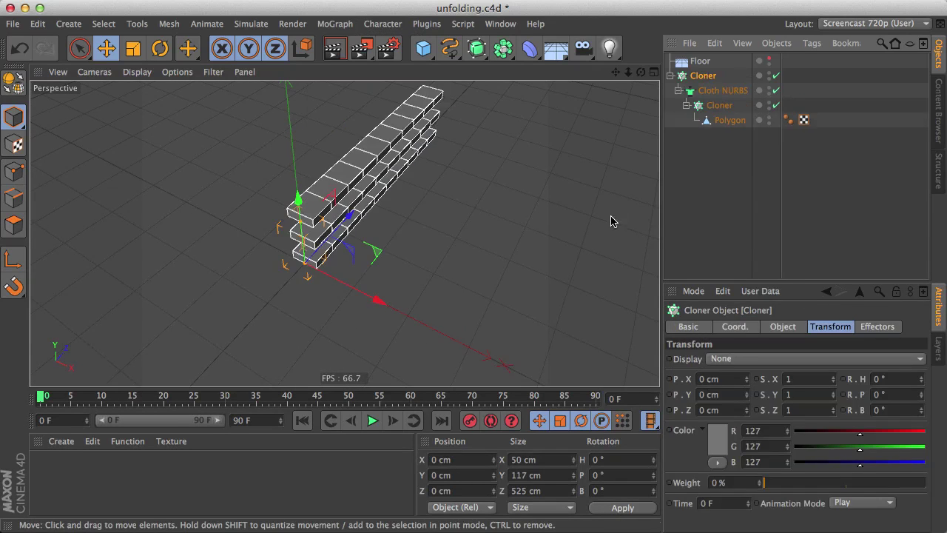
# Switch the new outer Cloner to Radial mode on the XZ plane so the strips fan out across the ground.
pyautogui.keyDown('alt'); pyautogui.moveTo(474, 274); pyautogui.dragTo(253, 174); pyautogui.keyUp('alt')
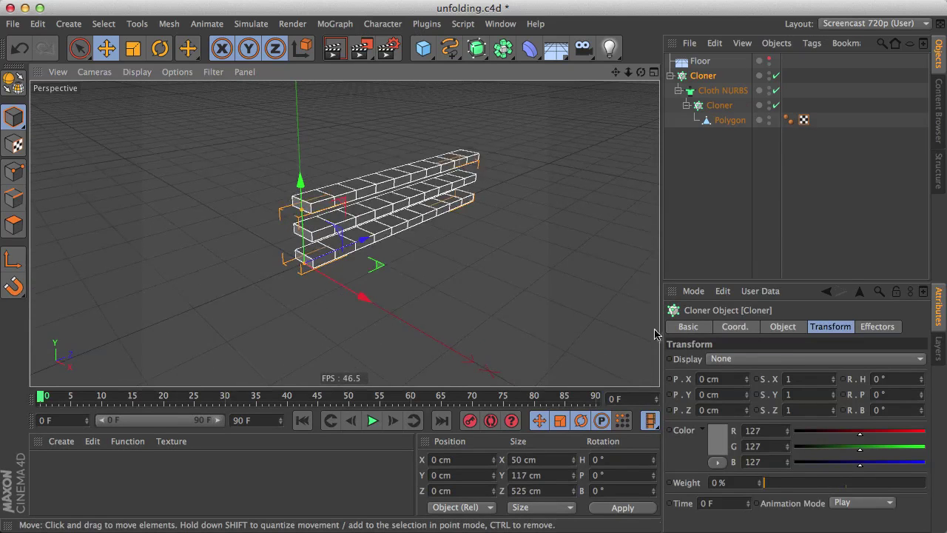
pyautogui.click(788, 327)
pyautogui.click(742, 360)
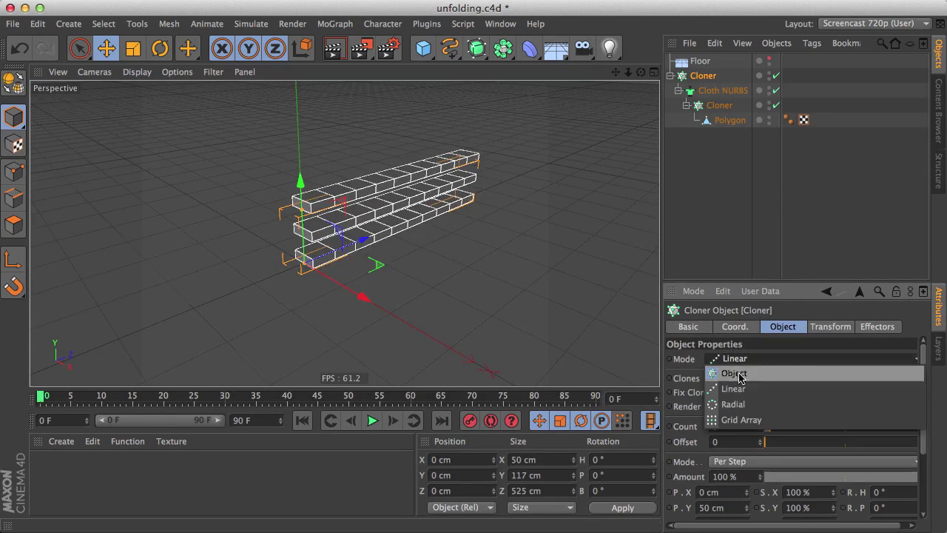
pyautogui.click(742, 406)
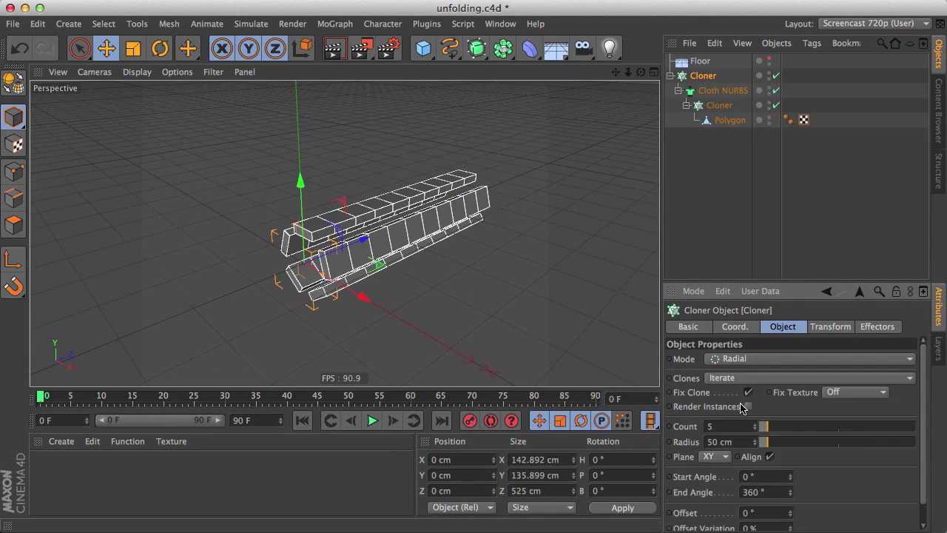
pyautogui.click(719, 458)
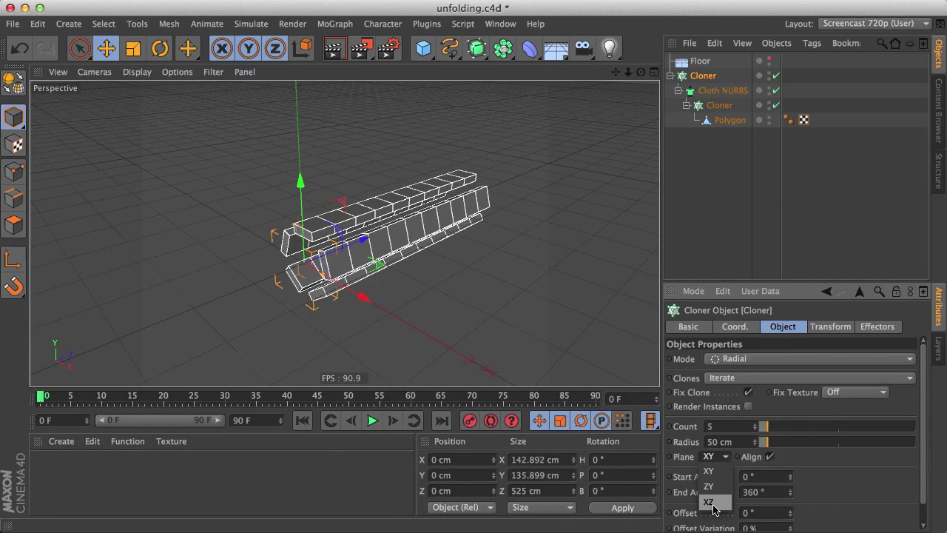
pyautogui.click(709, 502)
pyautogui.scroll(-5, 302, 289)
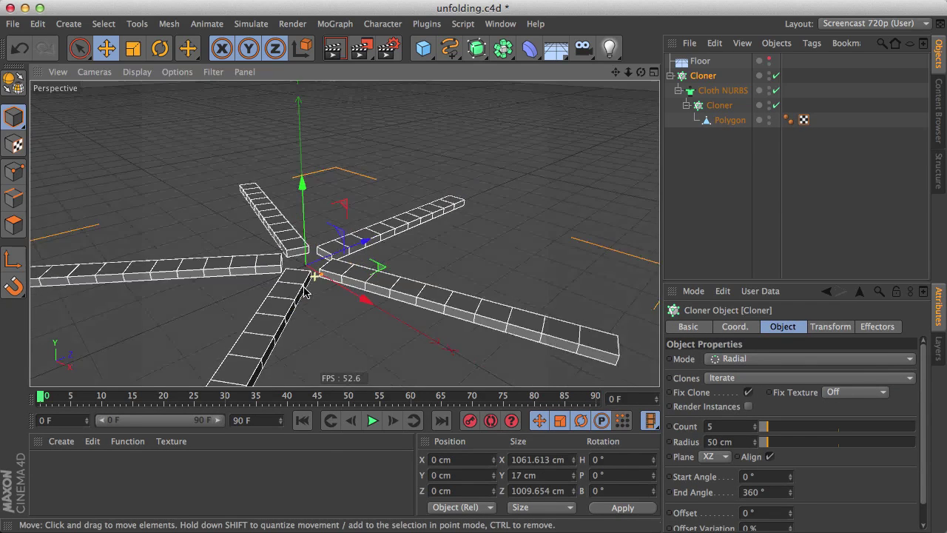
pyautogui.scroll(2, 252, 355)
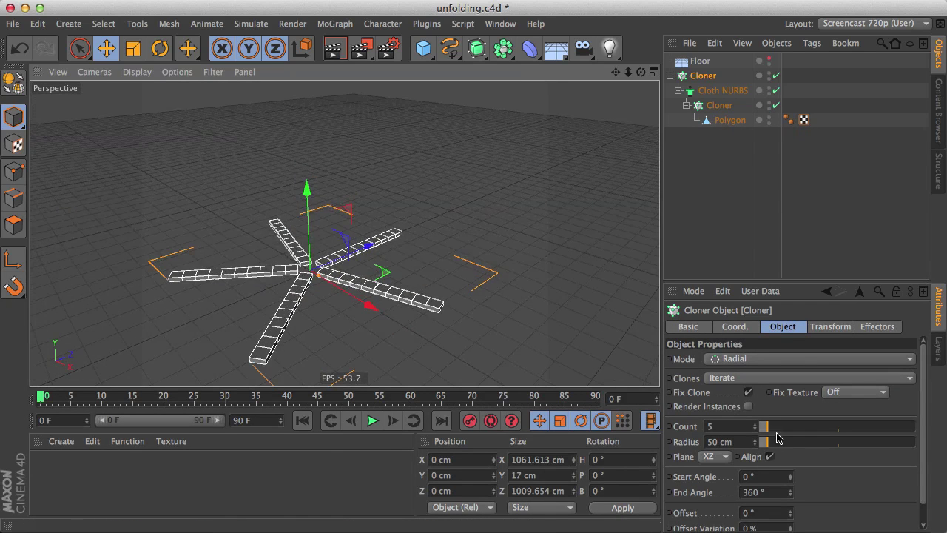
# Try a higher clone count on the radial Cloner, and undo the change.
pyautogui.moveTo(771, 430); pyautogui.dragTo(863, 429)
pyautogui.press('super+z')
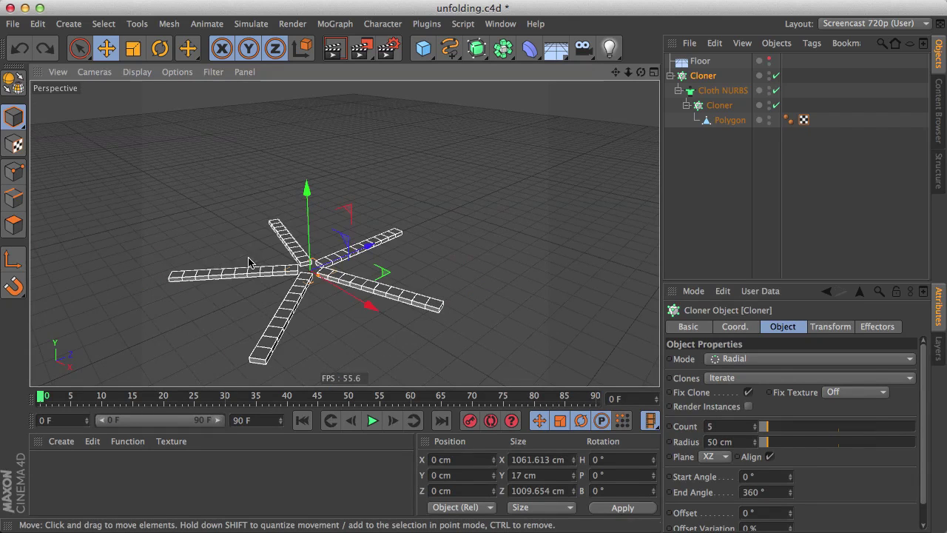
pyautogui.scroll(5, 295, 281)
pyautogui.scroll(-4, 340, 294)
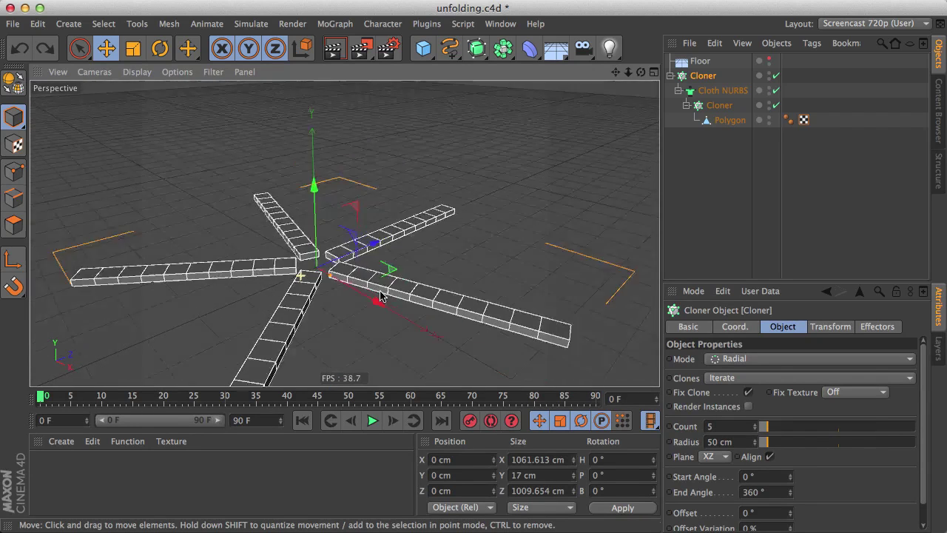
# Disable the outer radial Cloner to work on the single strip.
pyautogui.click(775, 76)
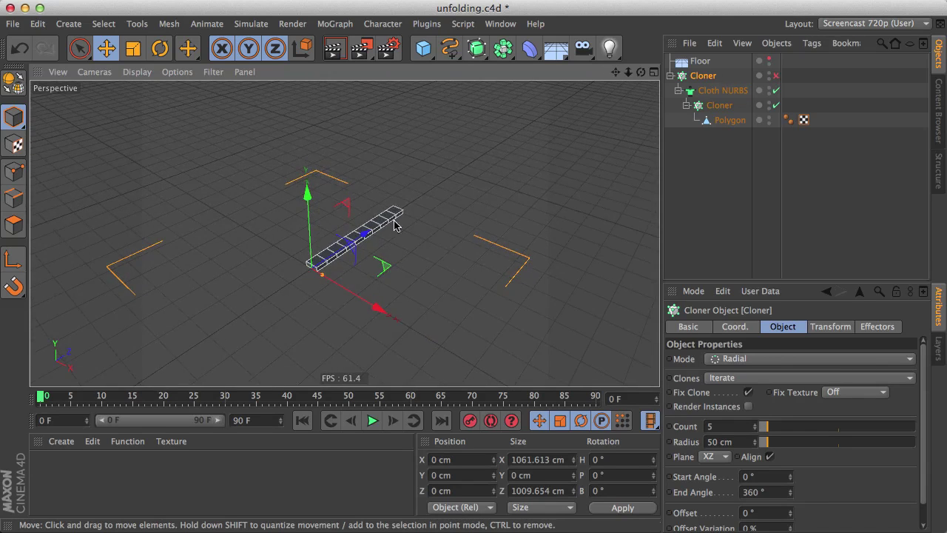
pyautogui.keyDown('alt'); pyautogui.moveTo(363, 222); pyautogui.dragTo(212, 269); pyautogui.keyUp('alt')
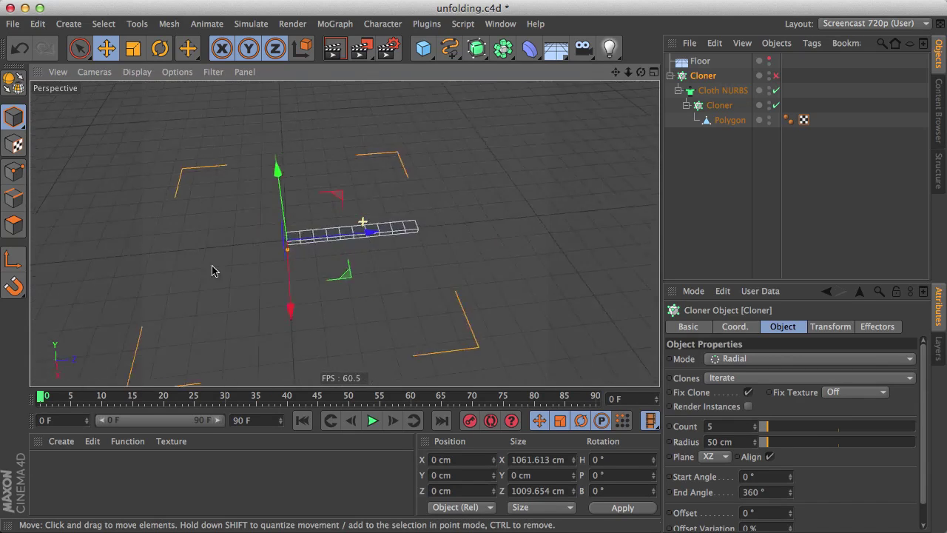
pyautogui.keyDown('alt'); pyautogui.moveTo(290, 253); pyautogui.dragTo(373, 237); pyautogui.keyUp('alt')
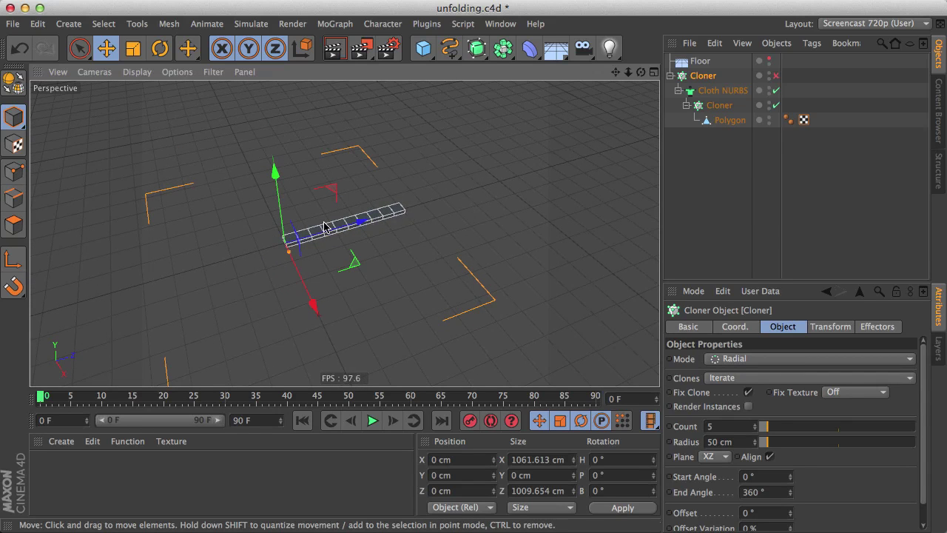
pyautogui.keyDown('alt'); pyautogui.moveTo(324, 226); pyautogui.dragTo(303, 223); pyautogui.keyUp('alt')
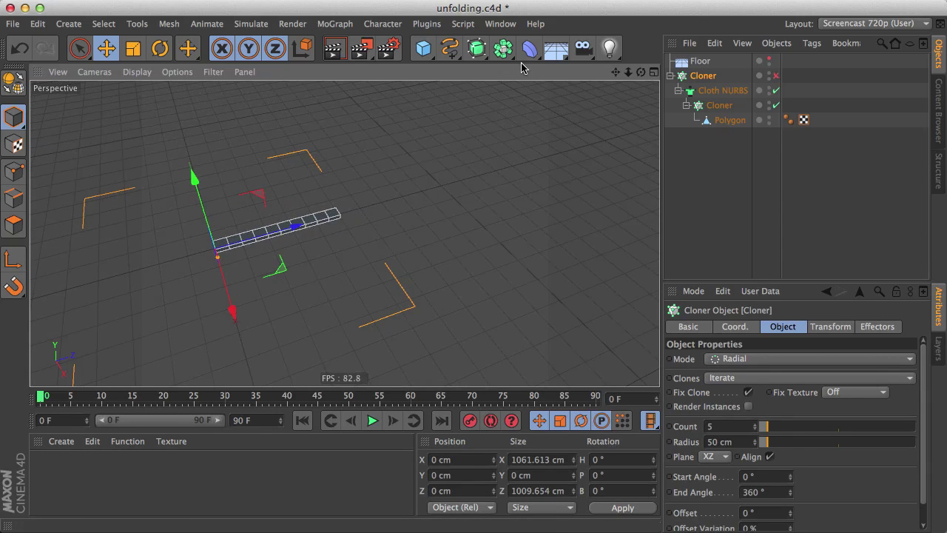
# Add a Taper deformer, test its strength at -66 %, and undo the strength change.
pyautogui.click(529, 53)
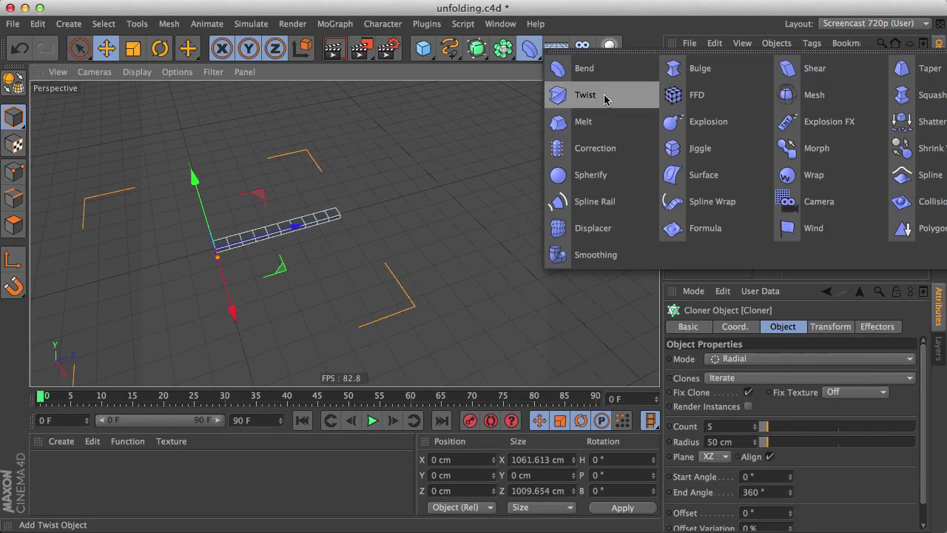
pyautogui.click(929, 68)
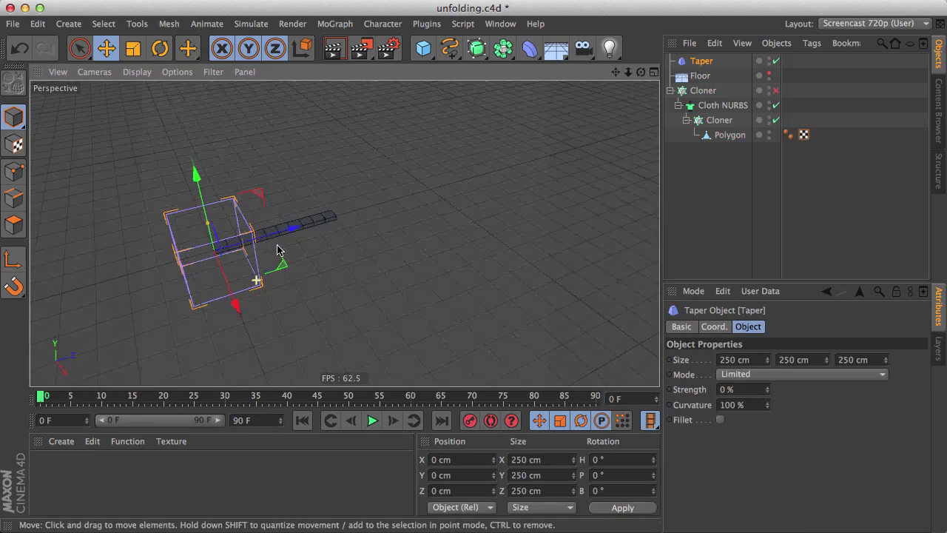
pyautogui.moveTo(769, 395)
pyautogui.mouseDown()
pyautogui.moveTo(784, 377)
pyautogui.moveTo(758, 415)
pyautogui.moveTo(780, 383)
pyautogui.moveTo(767, 378)
pyautogui.moveTo(767, 414)
pyautogui.mouseUp()
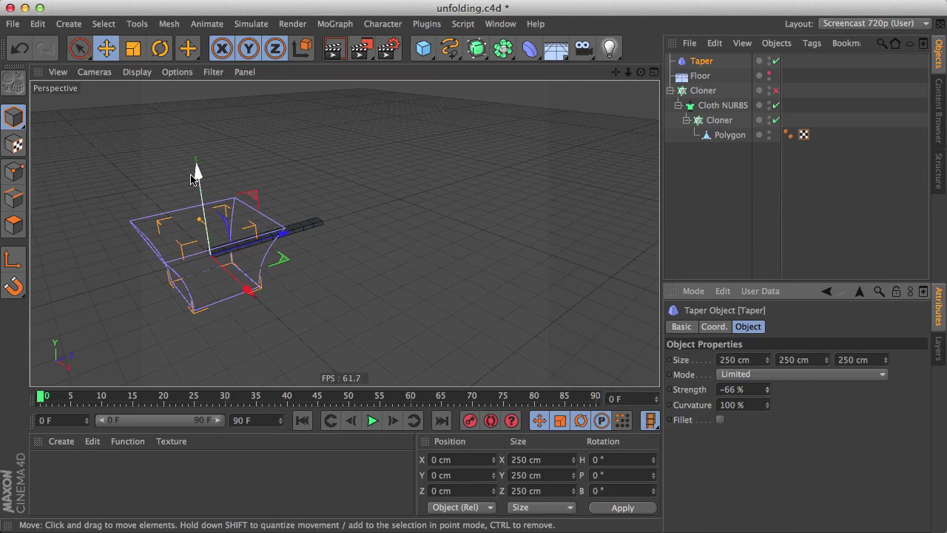
pyautogui.press('super+z')
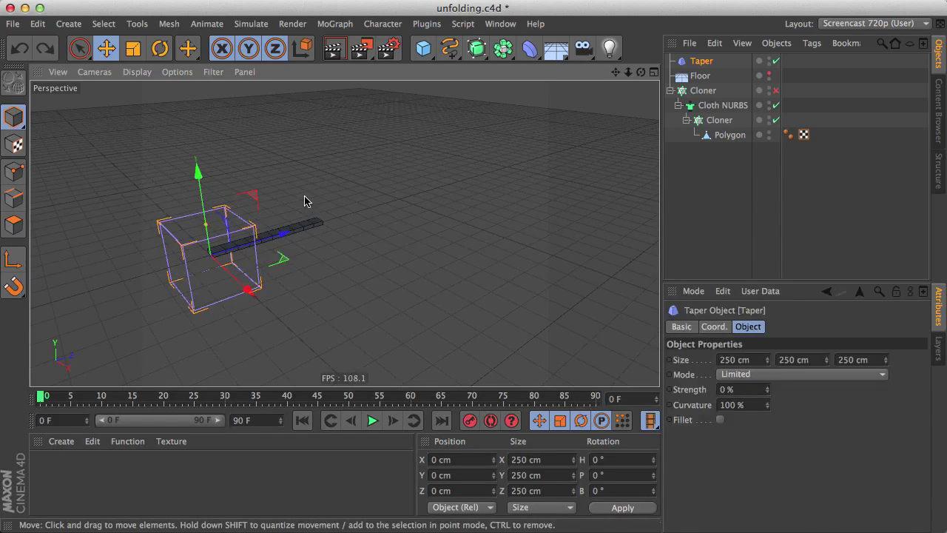
# Rotate the Taper to a pitch of -90° and make it a child of the Cloth NURBS, above the inner Cloner.
pyautogui.press('r')
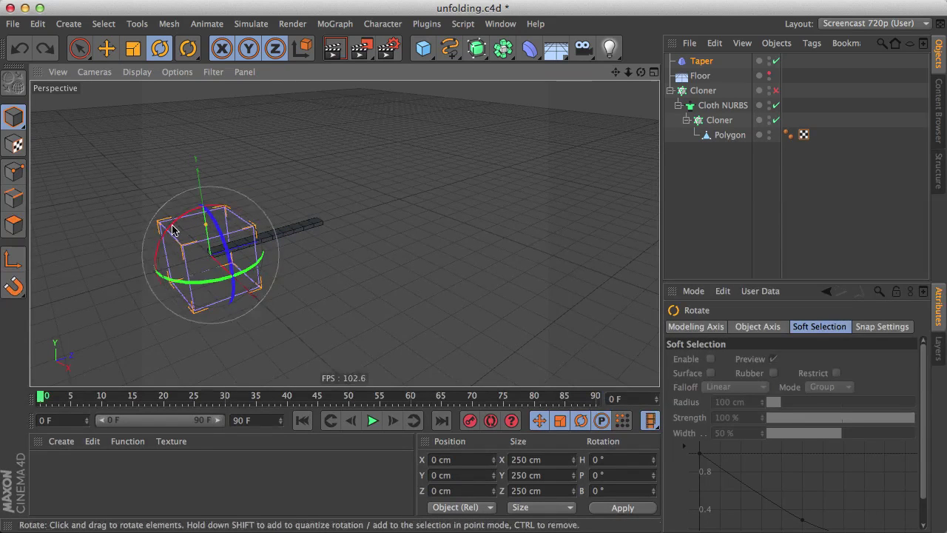
pyautogui.moveTo(171, 227); pyautogui.dragTo(173, 228)
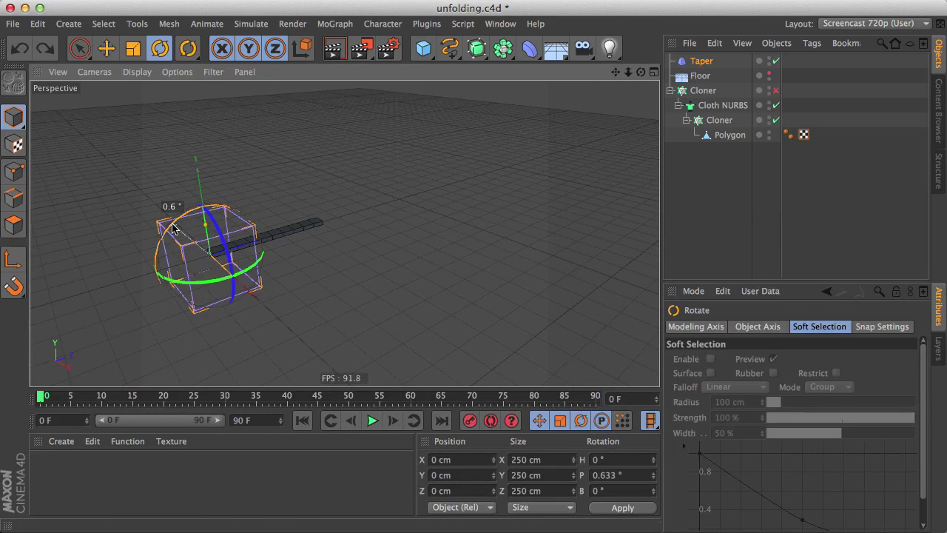
pyautogui.moveTo(175, 227); pyautogui.dragTo(237, 224)
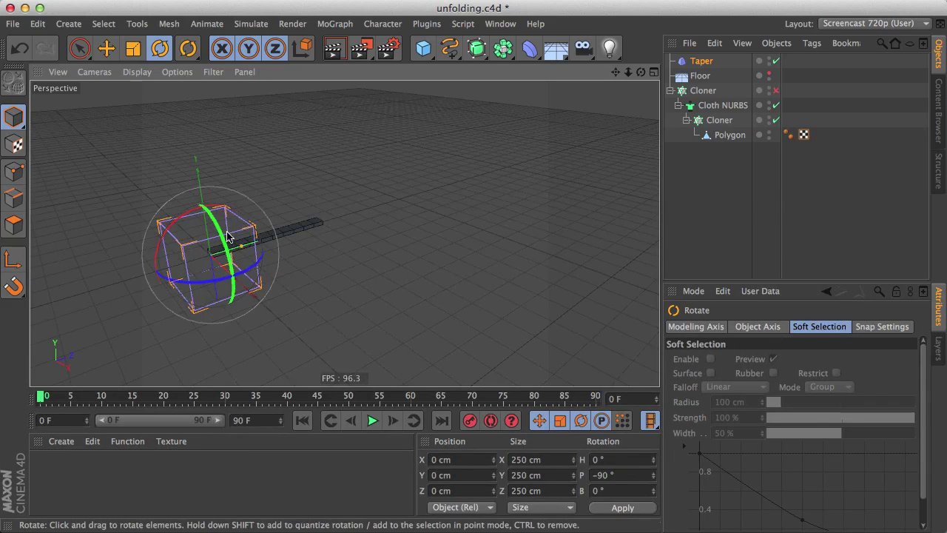
pyautogui.scroll(5, 227, 237)
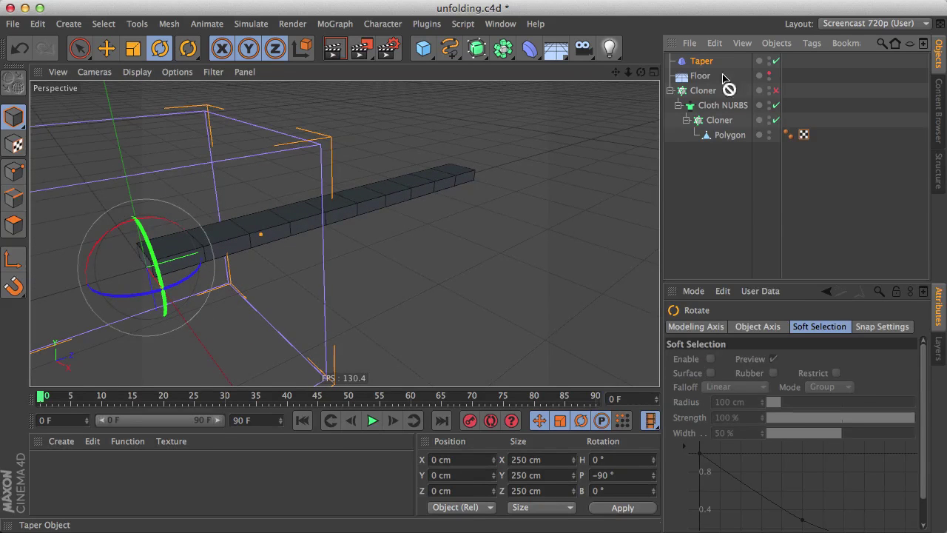
pyautogui.moveTo(727, 108); pyautogui.dragTo(728, 117)
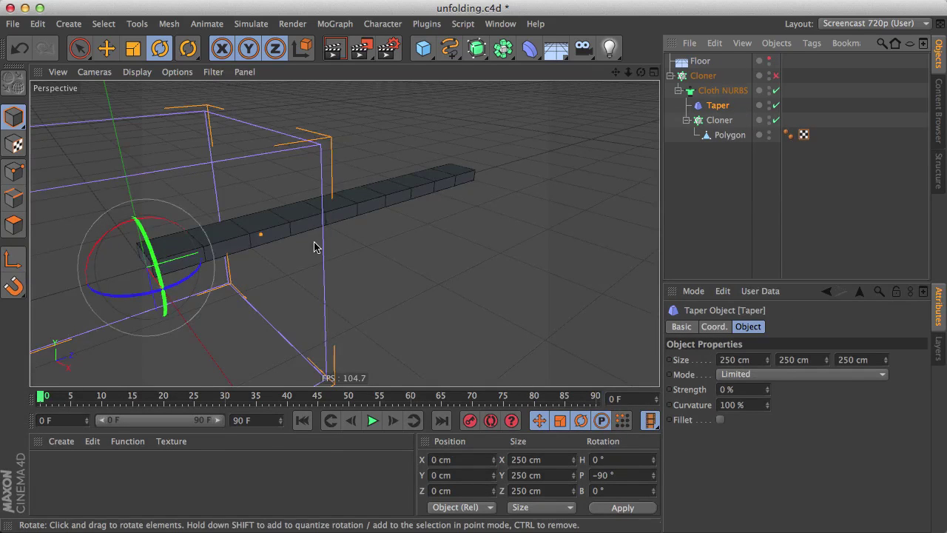
# Set the Taper deformer's Y size to 500 cm to match the length of the inner Cloner's strip.
pyautogui.keyDown('alt'); pyautogui.moveTo(272, 250); pyautogui.dragTo(292, 275); pyautogui.keyUp('alt')
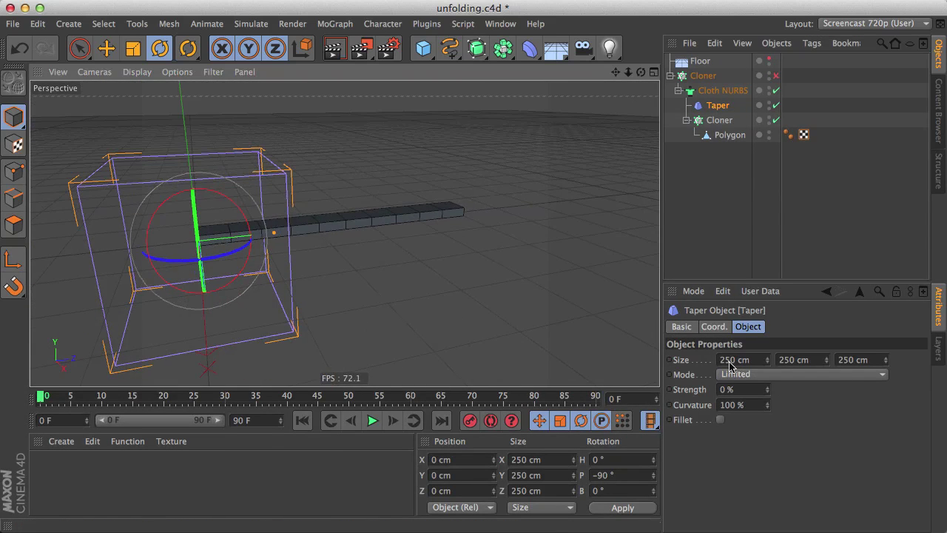
pyautogui.click(717, 119)
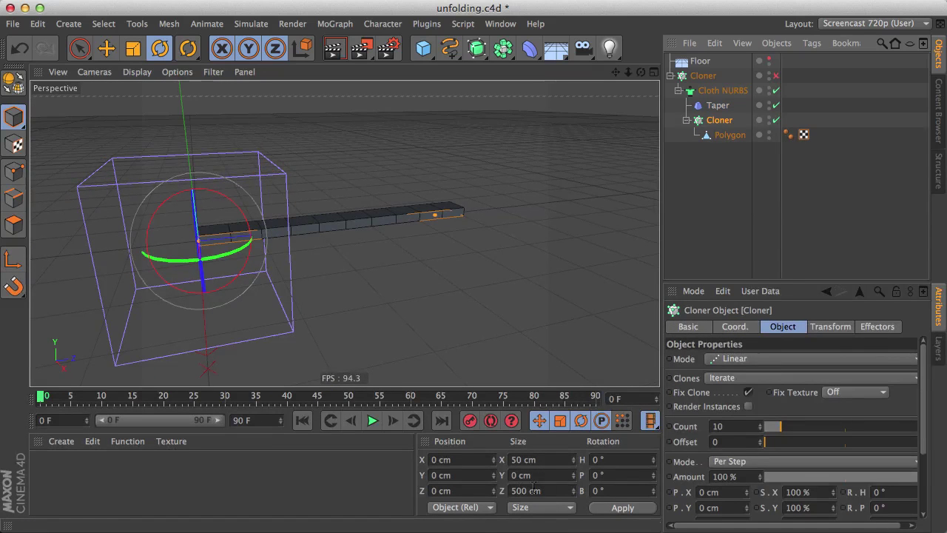
pyautogui.click(740, 106)
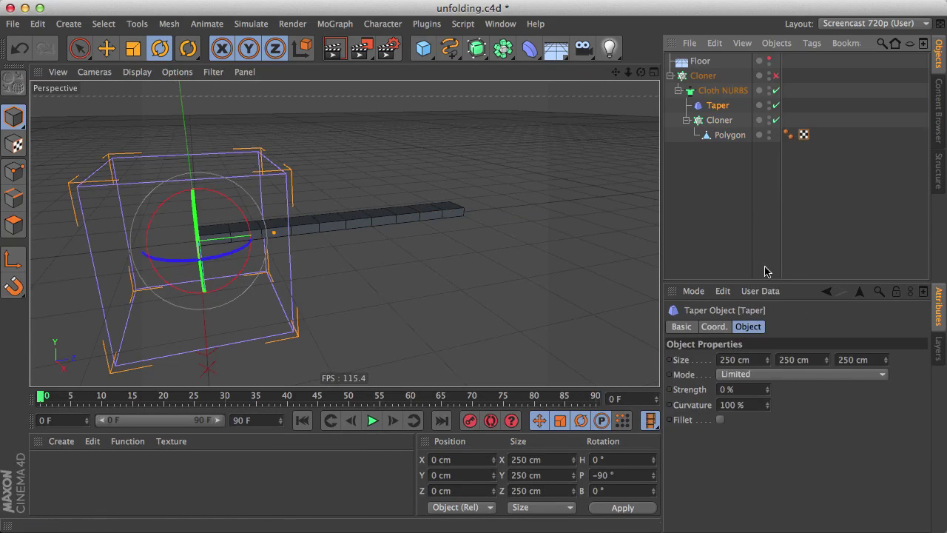
pyautogui.click(804, 359)
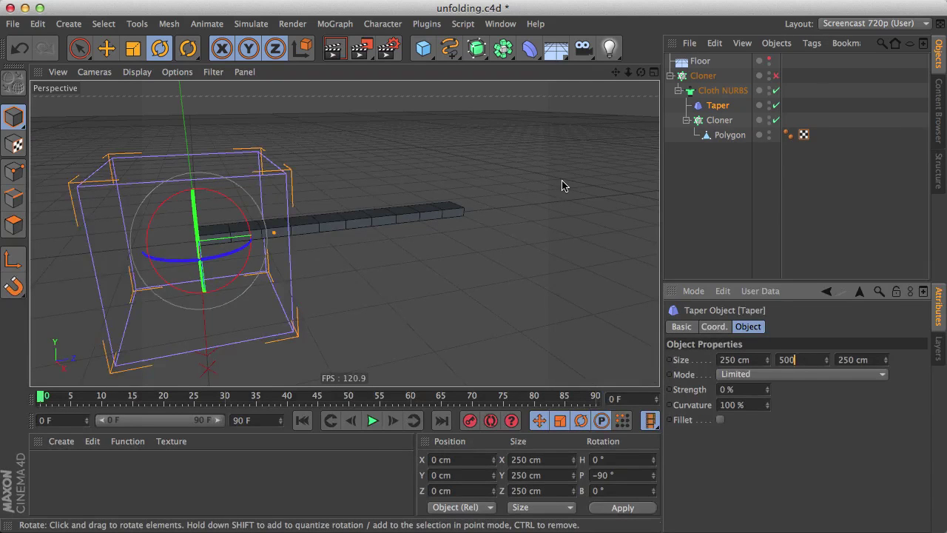
pyautogui.write('500')
pyautogui.press('Return')
pyautogui.keyDown('alt'); pyautogui.moveTo(293, 262); pyautogui.dragTo(267, 242); pyautogui.keyUp('alt')
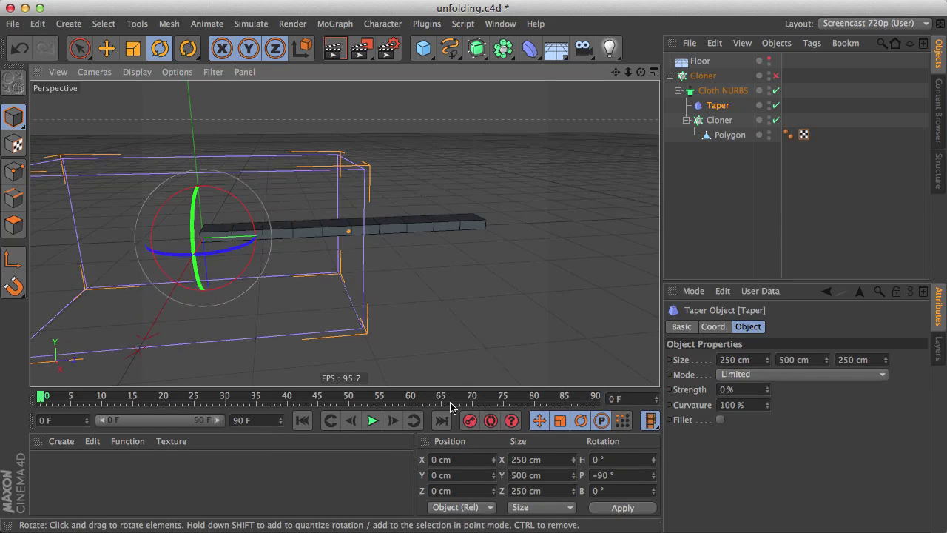
# Position the Taper deformer at 250 cm on Z so it is centred along the strip.
pyautogui.click(475, 490)
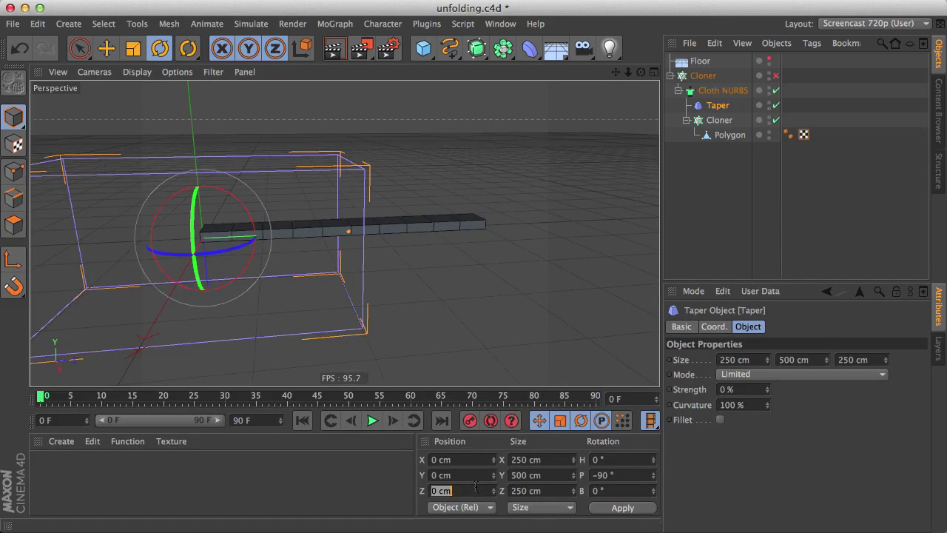
pyautogui.write('250')
pyautogui.press('Return')
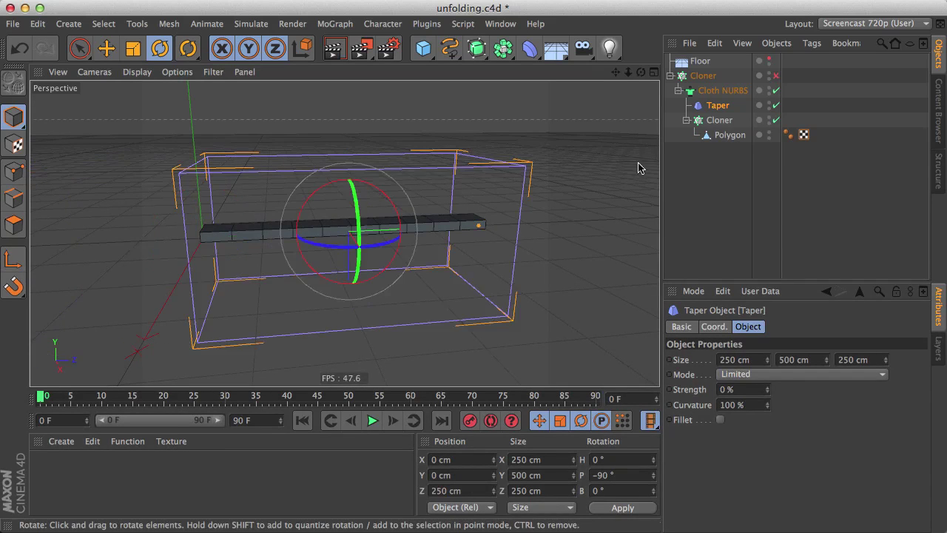
pyautogui.keyDown('alt'); pyautogui.moveTo(287, 313); pyautogui.dragTo(510, 266); pyautogui.keyUp('alt')
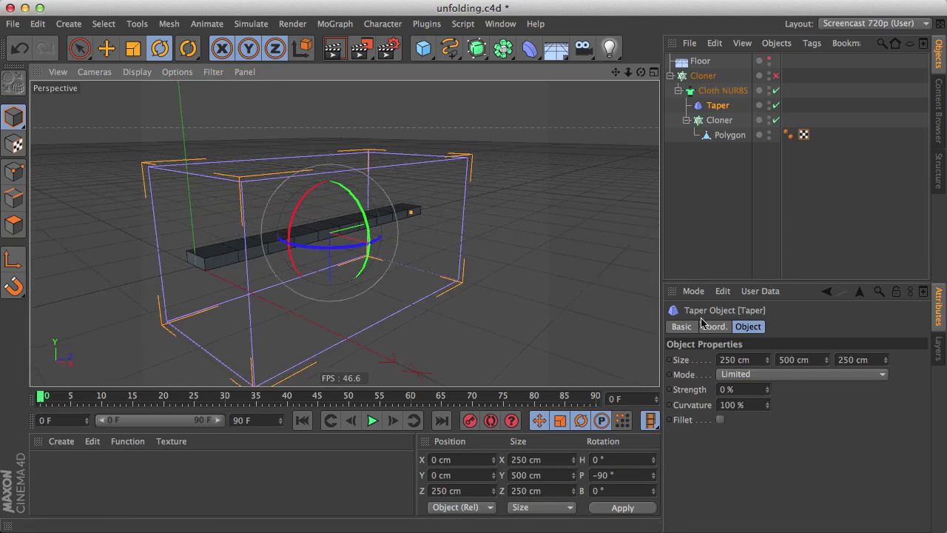
# Shrink the Taper's cross-section around the strip to 50 cm in X and 52 cm in Z.
pyautogui.click(756, 360)
pyautogui.write('50')
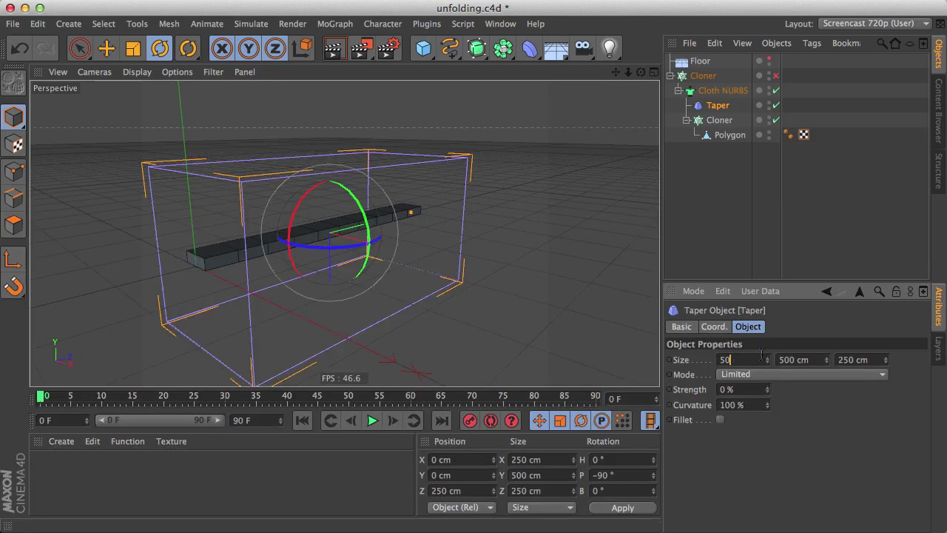
pyautogui.press('Return')
pyautogui.moveTo(886, 359); pyautogui.dragTo(815, 359)
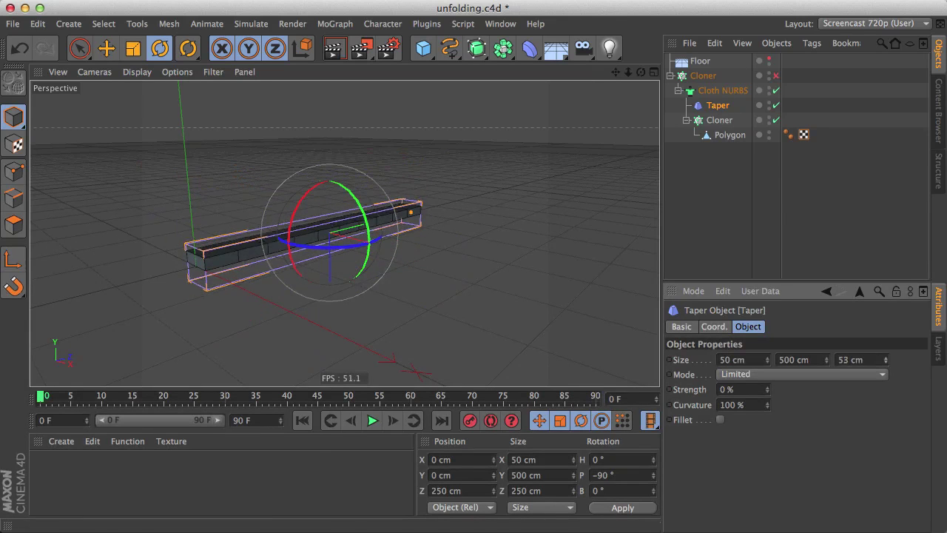
pyautogui.keyDown('alt'); pyautogui.moveTo(234, 280); pyautogui.dragTo(269, 319); pyautogui.keyUp('alt')
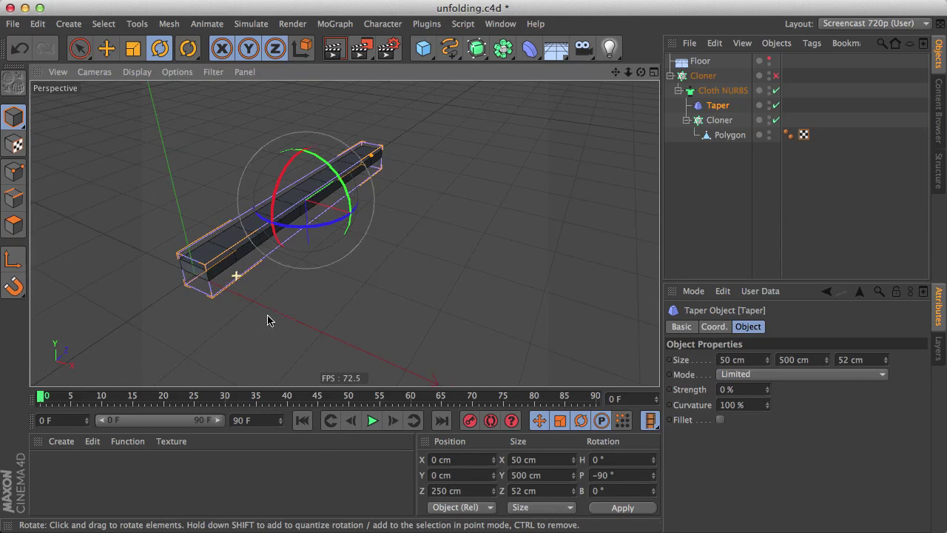
# Set the Taper's strength to 100 % and its curvature to 0 % for a straight-sided point, and clear the object selection.
pyautogui.click(757, 389)
pyautogui.write('100')
pyautogui.press('Return')
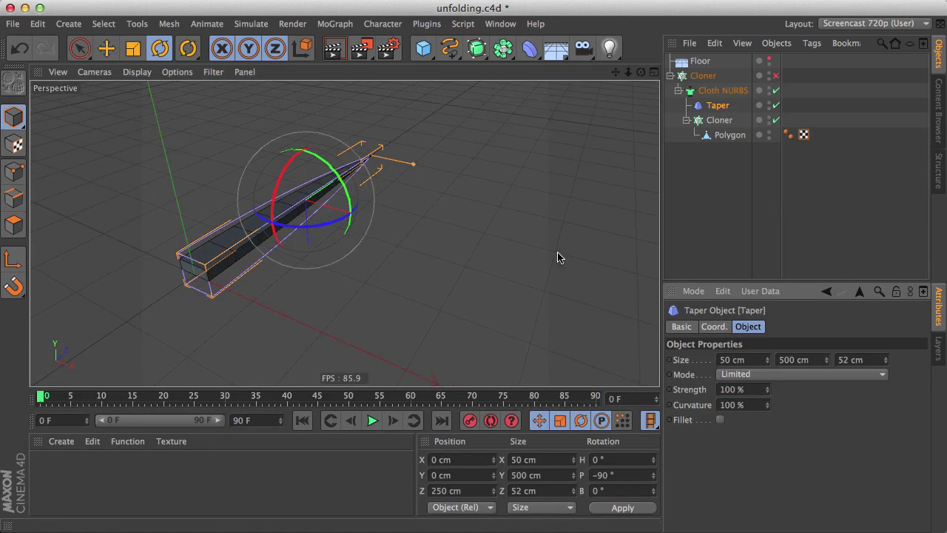
pyautogui.keyDown('alt'); pyautogui.moveTo(292, 211); pyautogui.dragTo(334, 317); pyautogui.keyUp('alt')
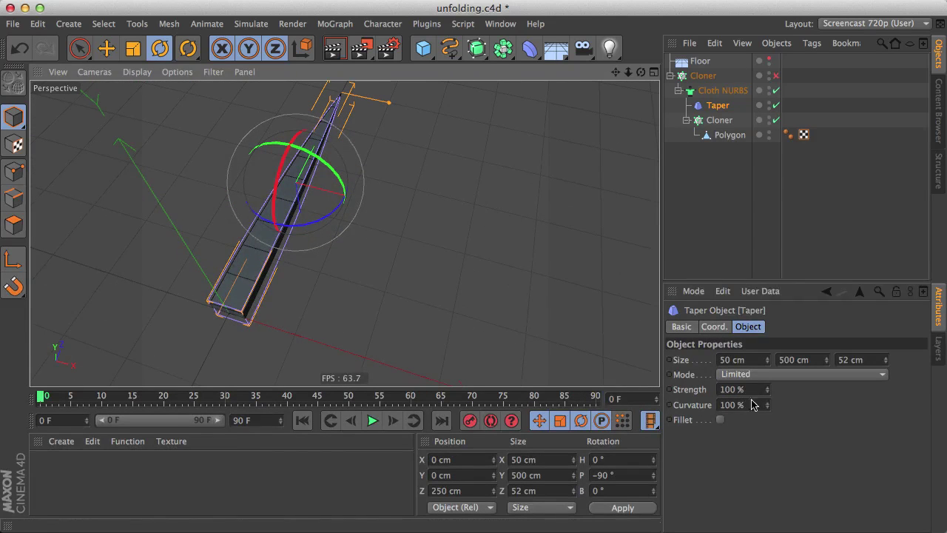
pyautogui.moveTo(767, 405); pyautogui.dragTo(767, 444)
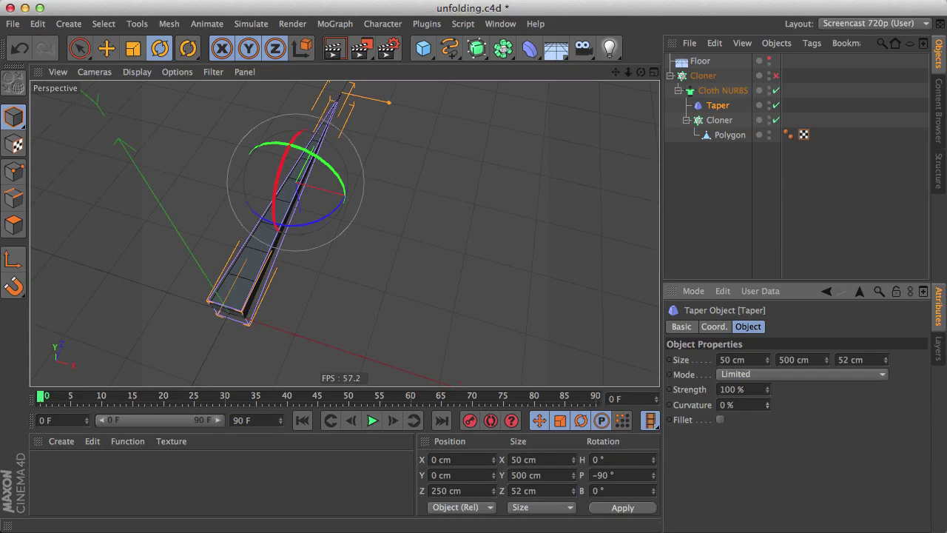
pyautogui.keyDown('alt'); pyautogui.moveTo(271, 261); pyautogui.dragTo(321, 184); pyautogui.keyUp('alt')
pyautogui.click(770, 185)
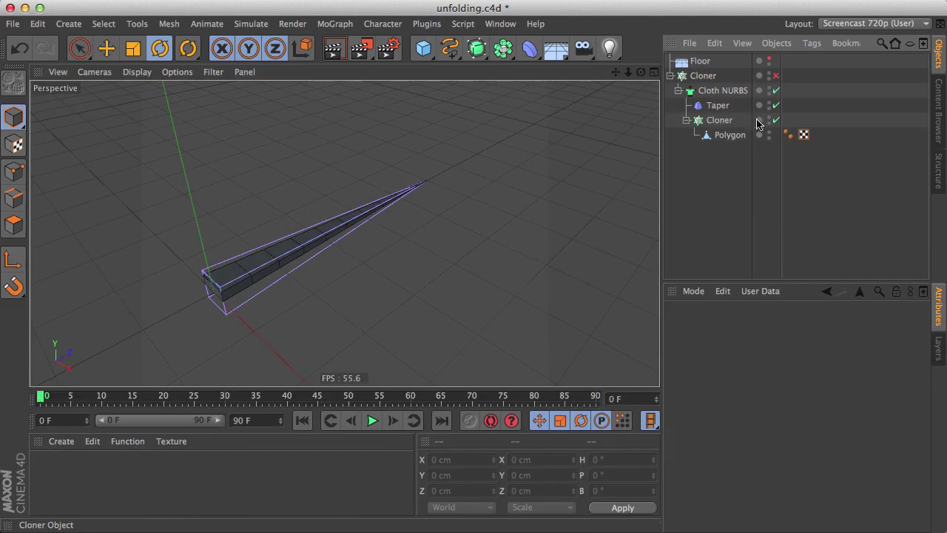
# Enable the outer radial Cloner briefly to check how the tapered strips are arranged, and disable it again.
pyautogui.click(775, 76)
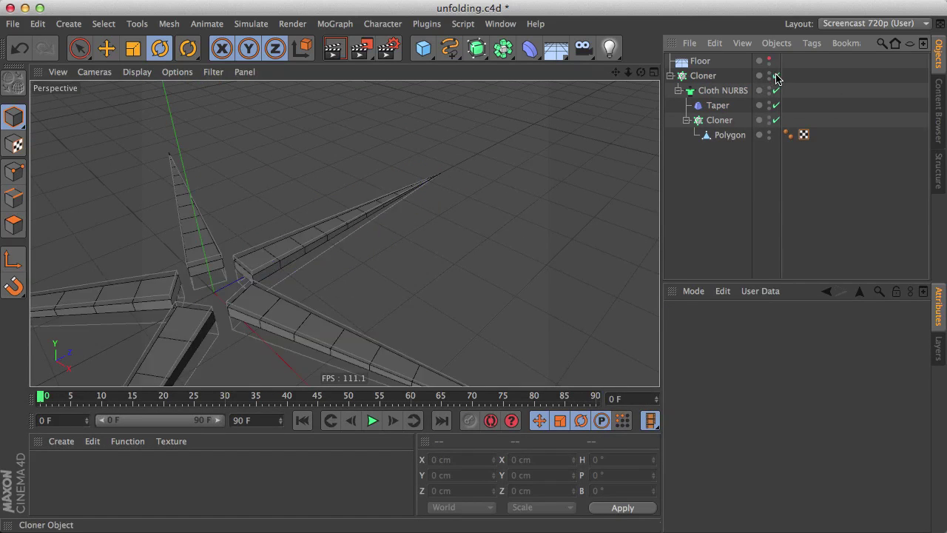
pyautogui.keyDown('alt'); pyautogui.moveTo(460, 178); pyautogui.dragTo(321, 247); pyautogui.keyUp('alt')
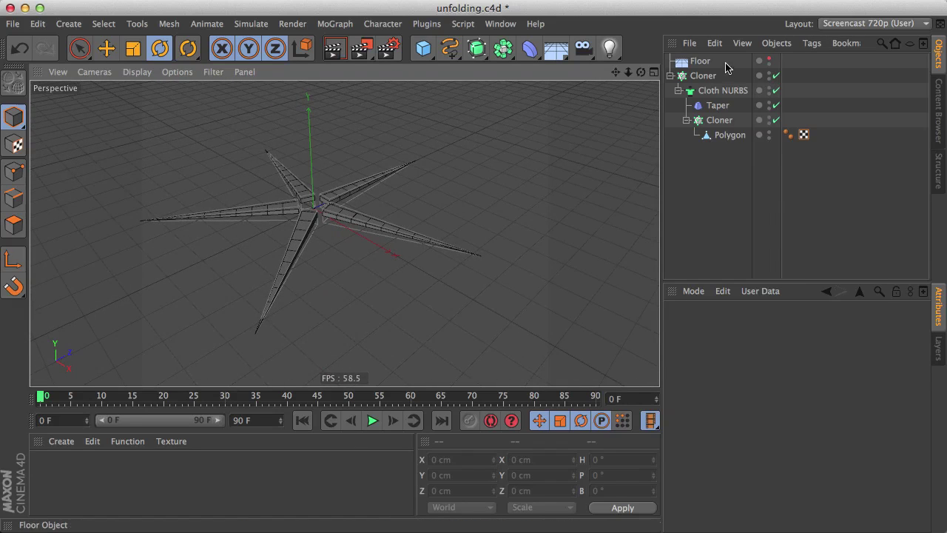
pyautogui.click(776, 75)
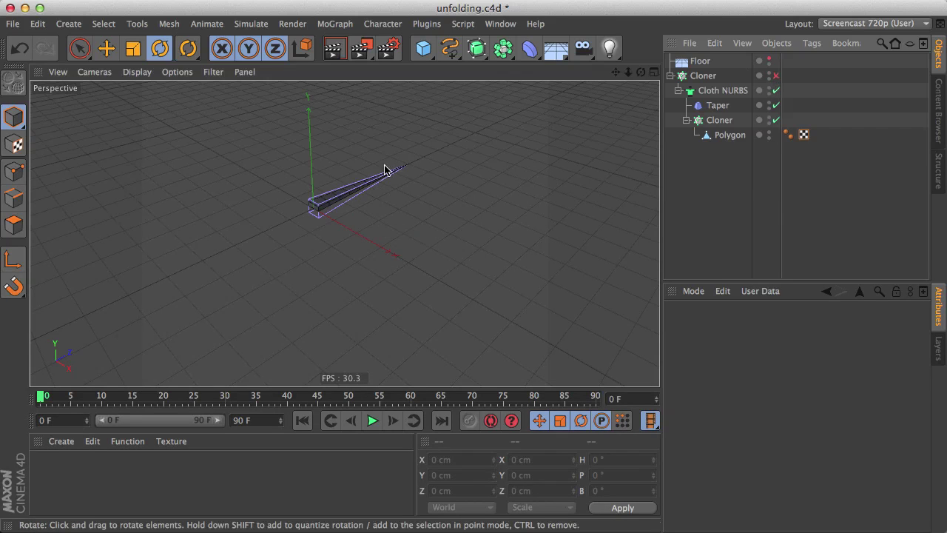
# Add a Null object and move it to the strip's pointed tip at 500 cm on Z.
pyautogui.click(710, 90)
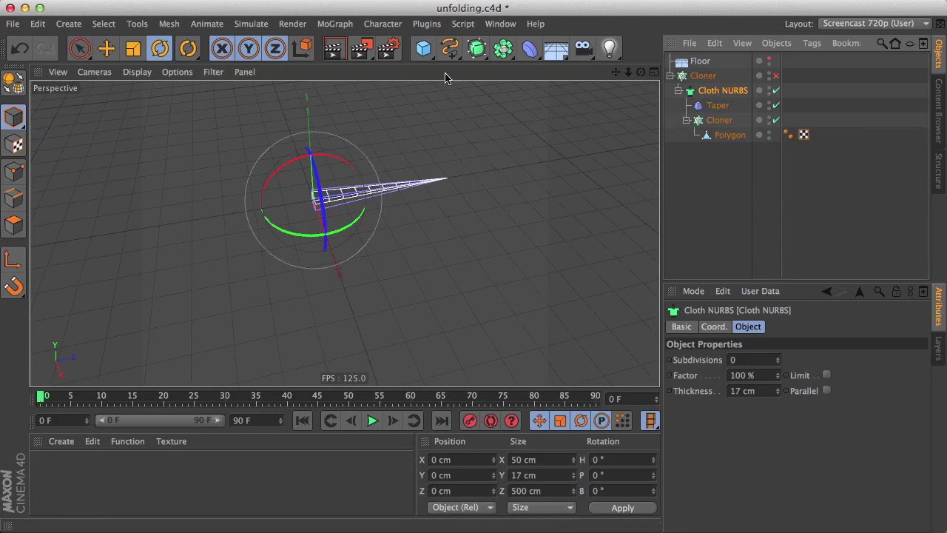
pyautogui.click(423, 49)
pyautogui.click(470, 66)
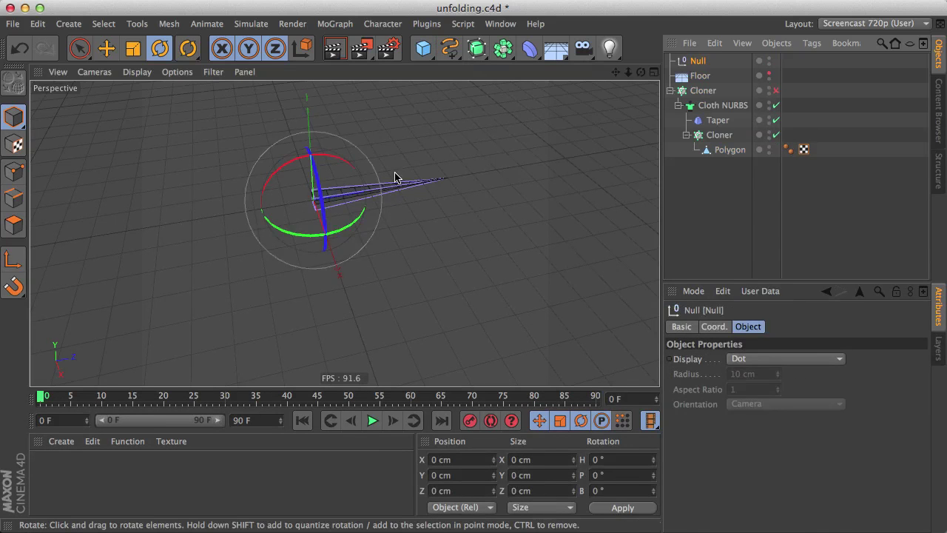
pyautogui.press('e')
pyautogui.moveTo(390, 186); pyautogui.dragTo(514, 186)
pyautogui.keyDown('alt'); pyautogui.moveTo(462, 179); pyautogui.dragTo(602, 202, button='right'); pyautogui.keyUp('alt')
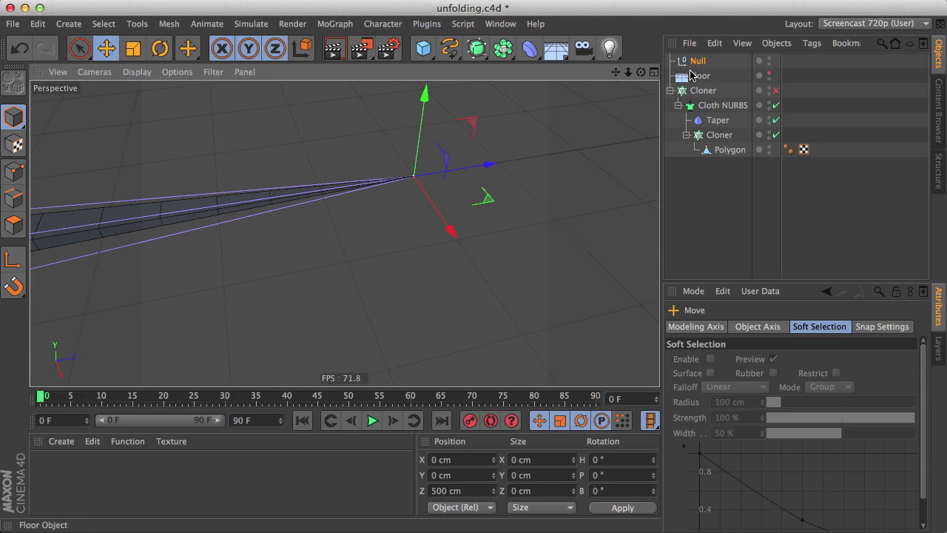
# Make the Null a child of the outer Cloner and nest the Cloth NURBS inside the Null.
pyautogui.moveTo(694, 63); pyautogui.dragTo(715, 96)
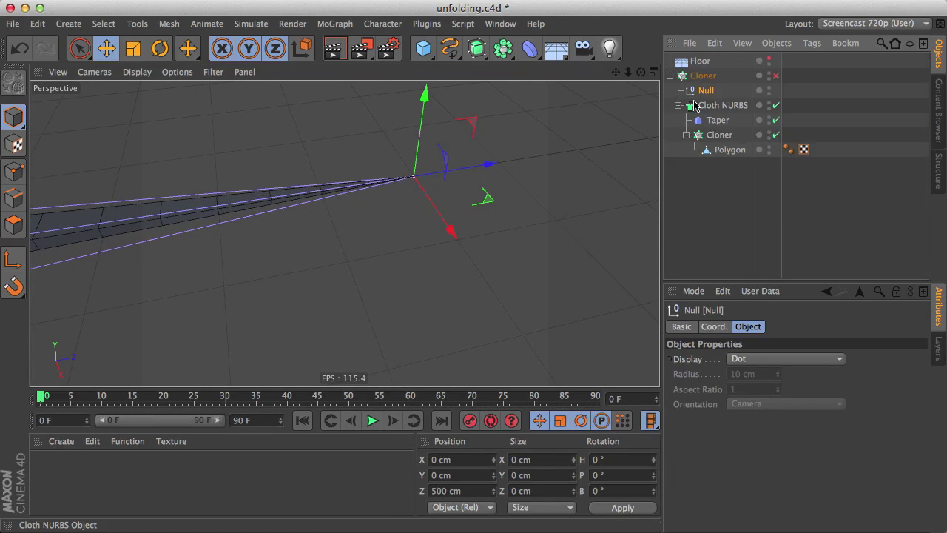
pyautogui.click(678, 106)
pyautogui.click(712, 107)
pyautogui.keyDown('alt'); pyautogui.moveTo(419, 170); pyautogui.dragTo(537, 163); pyautogui.keyUp('alt')
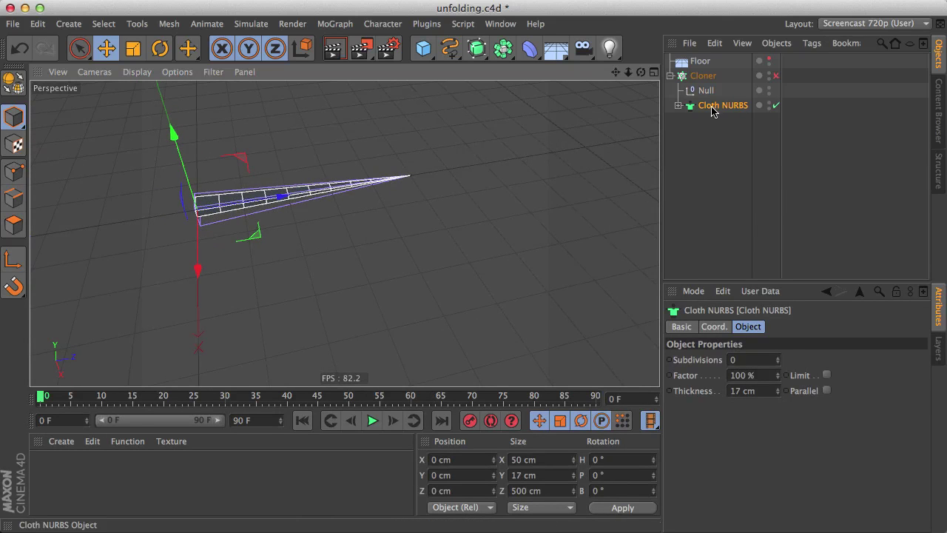
pyautogui.moveTo(714, 108); pyautogui.dragTo(707, 91)
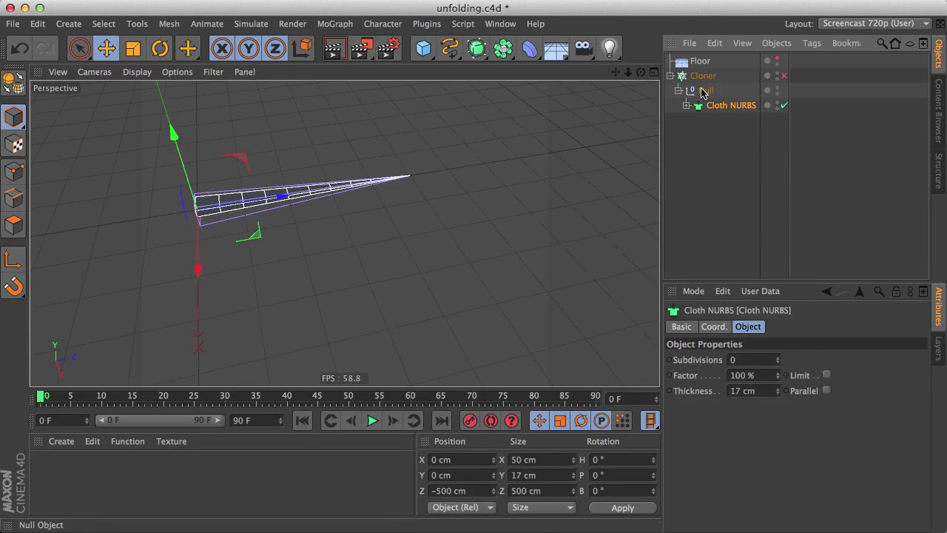
pyautogui.click(706, 91)
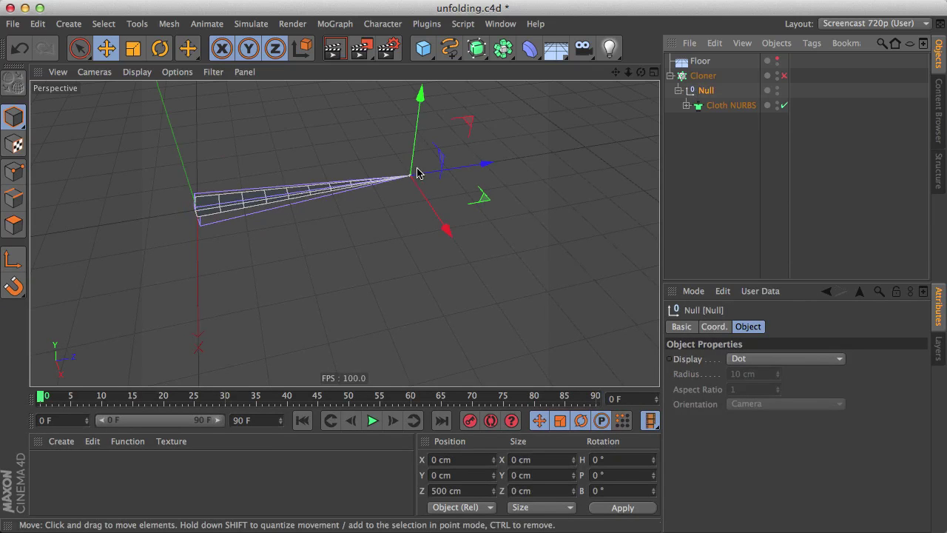
# Rename the Null holding the Cloth NURBS to Slice.
pyautogui.doubleClick(707, 90)
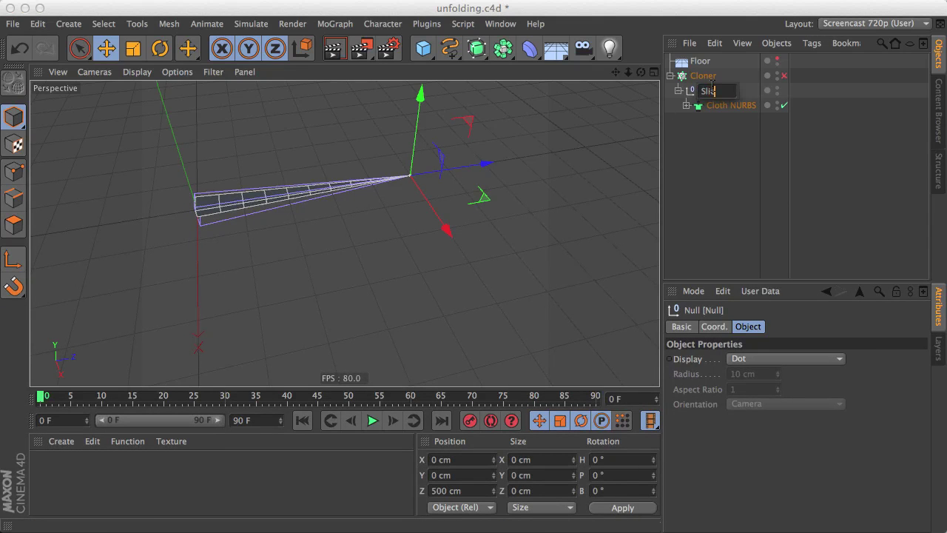
pyautogui.write('Slice Pivot')
pyautogui.press('Return')
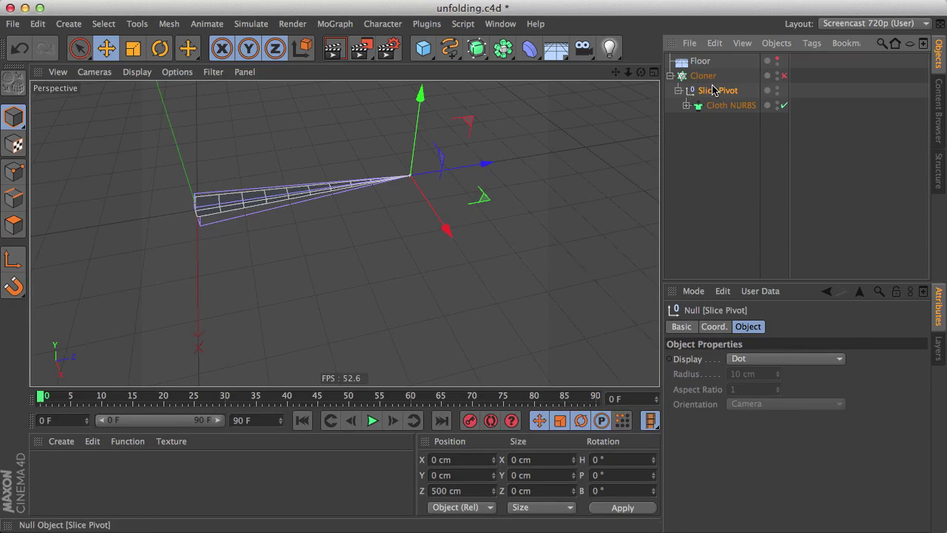
pyautogui.doubleClick(719, 92)
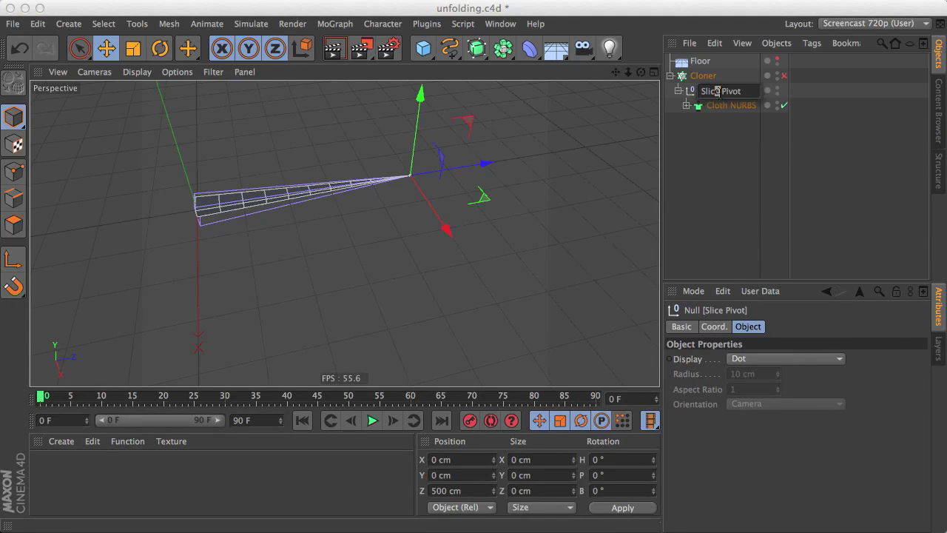
pyautogui.press('Return')
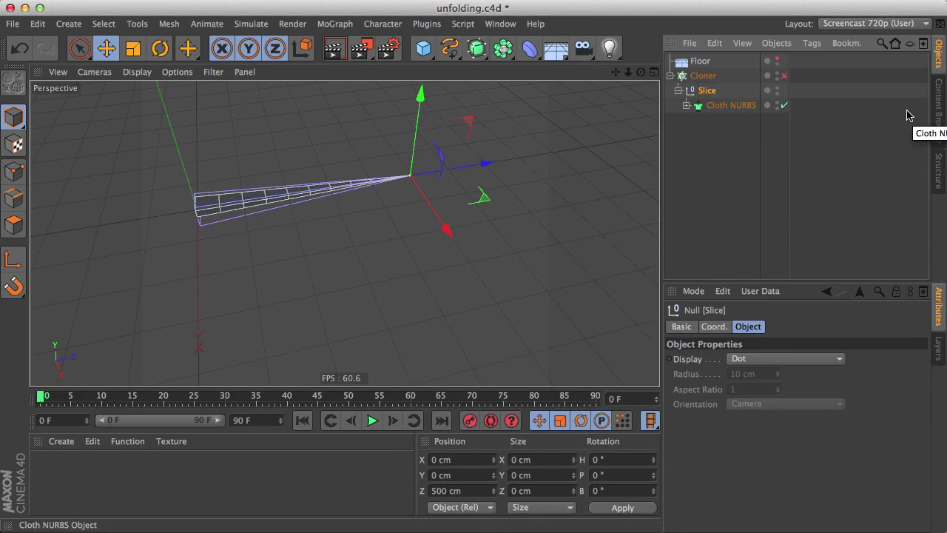
# Re-enable the outer radial Cloner and set its radius to 0 cm so the slice tips meet at the centre.
pyautogui.click(783, 76)
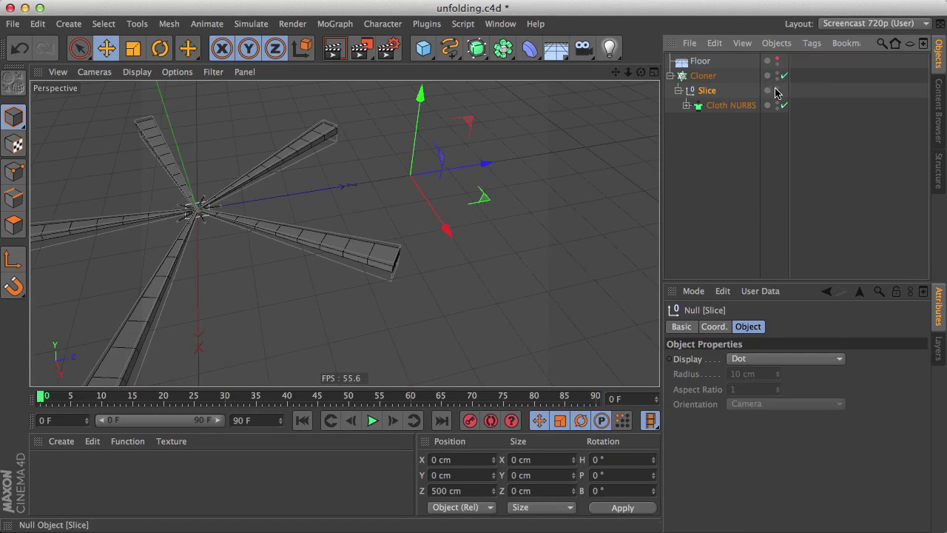
pyautogui.moveTo(226, 216)
pyautogui.keyDown('alt'); pyautogui.mouseDown()
pyautogui.moveTo(215, 219)
pyautogui.moveTo(429, 208)
pyautogui.mouseUp(); pyautogui.keyUp('alt')
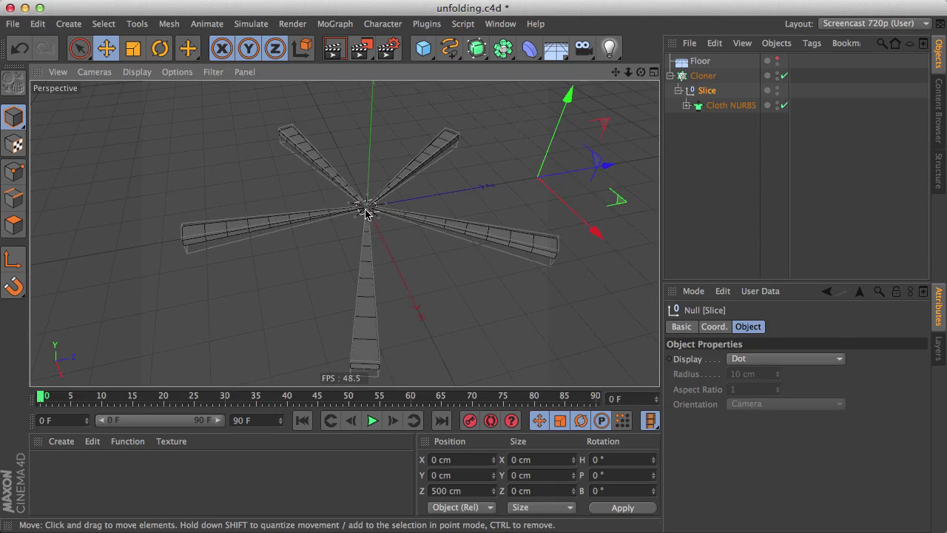
pyautogui.keyDown('alt'); pyautogui.moveTo(365, 213); pyautogui.dragTo(469, 212, button='right'); pyautogui.keyUp('alt')
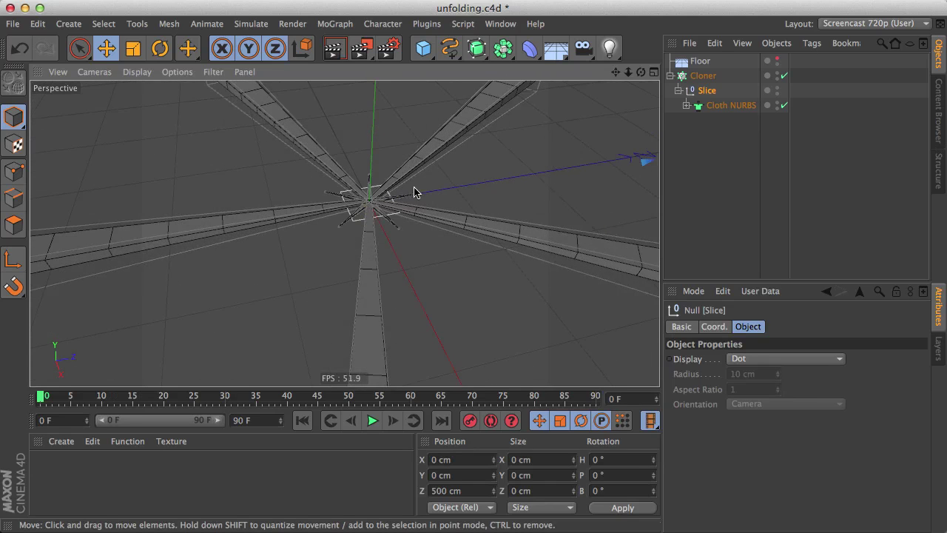
pyautogui.moveTo(414, 192)
pyautogui.keyDown('alt'); pyautogui.mouseDown()
pyautogui.moveTo(560, 190)
pyautogui.moveTo(537, 173)
pyautogui.moveTo(419, 252)
pyautogui.mouseUp(); pyautogui.keyUp('alt')
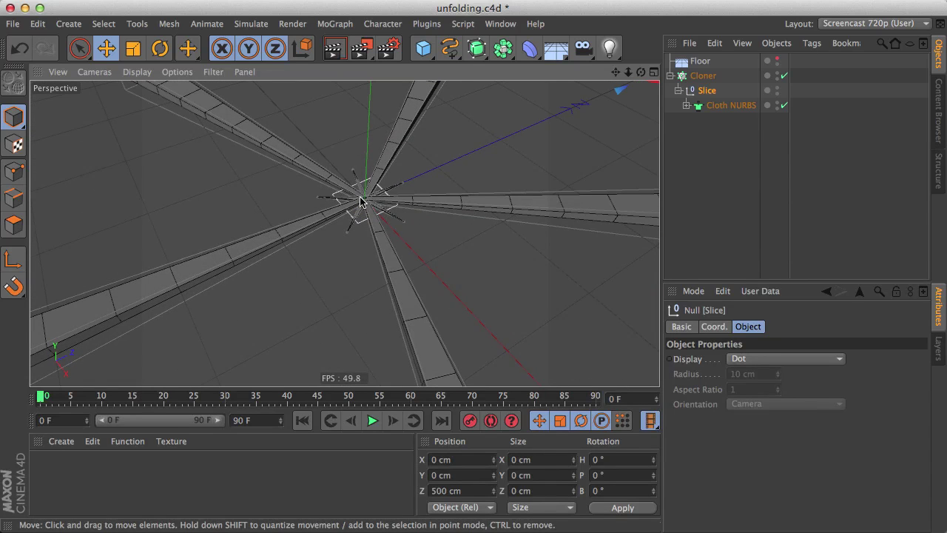
pyautogui.click(715, 76)
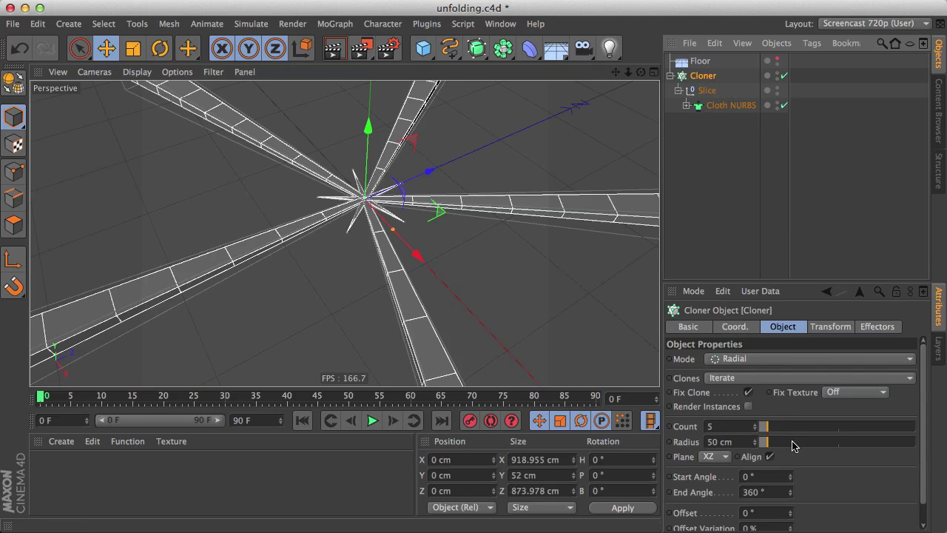
pyautogui.moveTo(770, 443); pyautogui.dragTo(758, 442)
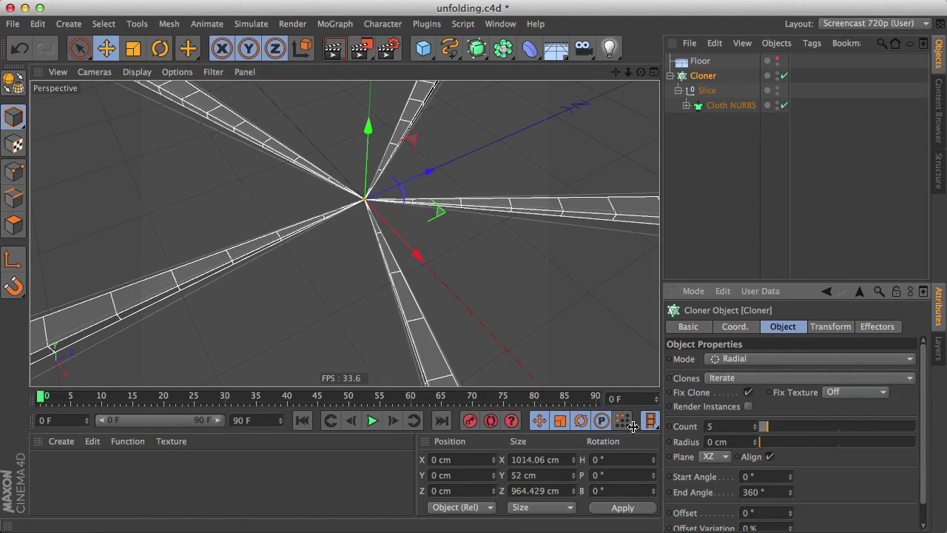
# Set the outer radial Cloner's count to 63 so the slices form a closed disc.
pyautogui.keyDown('alt'); pyautogui.moveTo(387, 227); pyautogui.dragTo(353, 237); pyautogui.keyUp('alt')
pyautogui.keyDown('alt'); pyautogui.moveTo(353, 238); pyautogui.dragTo(328, 268, button='right'); pyautogui.keyUp('alt')
pyautogui.moveTo(327, 269)
pyautogui.keyDown('alt'); pyautogui.mouseDown()
pyautogui.moveTo(391, 286)
pyautogui.moveTo(407, 249)
pyautogui.mouseUp(); pyautogui.keyUp('alt')
pyautogui.moveTo(769, 428); pyautogui.dragTo(862, 444)
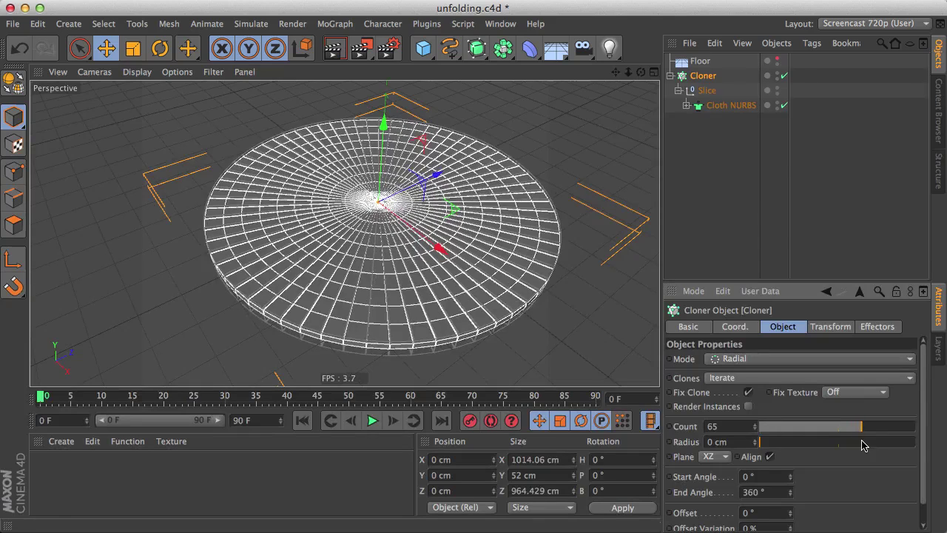
pyautogui.click(754, 429)
pyautogui.click(754, 430)
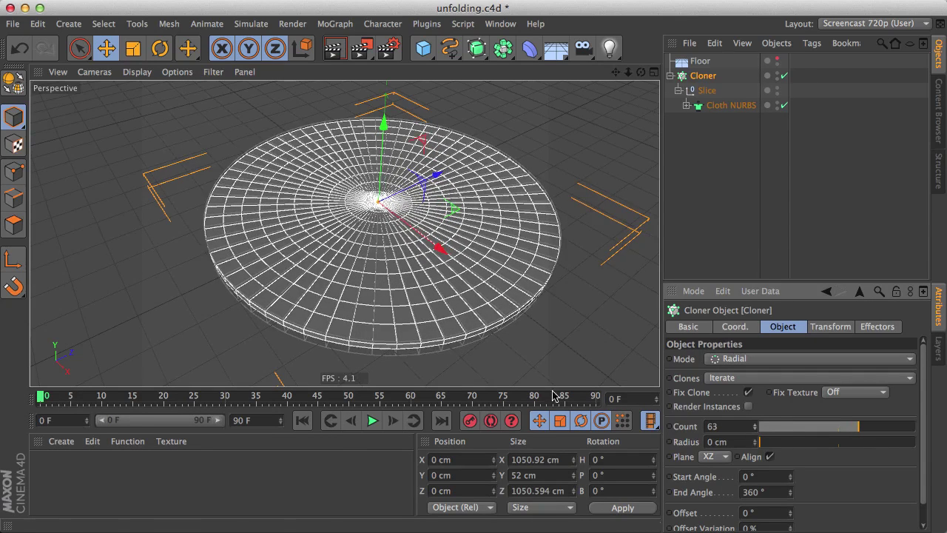
# Hide the Taper deformer inside the Cloth NURBS in both the editor and the renderer.
pyautogui.keyDown('alt'); pyautogui.moveTo(250, 303); pyautogui.dragTo(551, 335, button='right'); pyautogui.keyUp('alt')
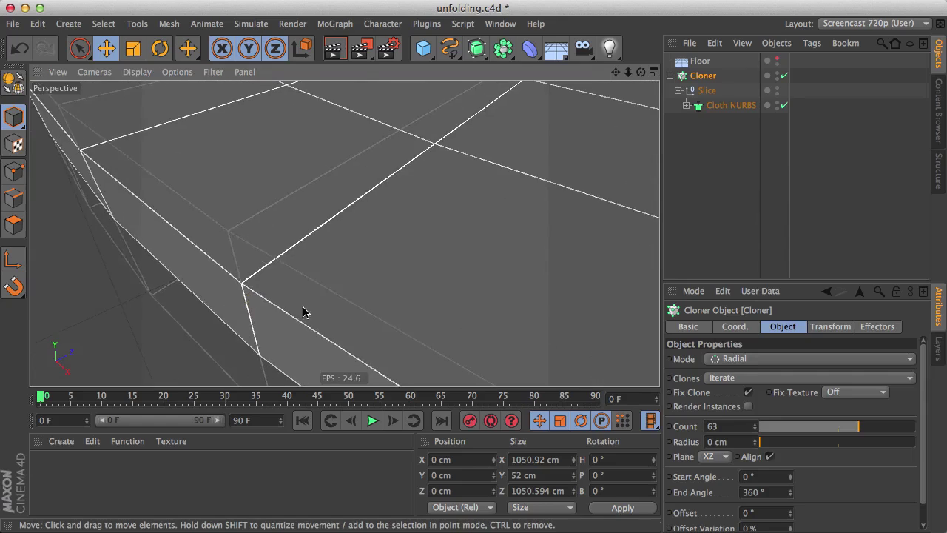
pyautogui.moveTo(234, 304)
pyautogui.keyDown('alt'); pyautogui.mouseDown()
pyautogui.moveTo(382, 204)
pyautogui.moveTo(397, 153)
pyautogui.moveTo(278, 306)
pyautogui.mouseUp(); pyautogui.keyUp('alt')
pyautogui.keyDown('alt'); pyautogui.moveTo(278, 305); pyautogui.dragTo(485, 86, button='right'); pyautogui.keyUp('alt')
pyautogui.keyDown('alt'); pyautogui.moveTo(485, 86); pyautogui.dragTo(387, 74); pyautogui.keyUp('alt')
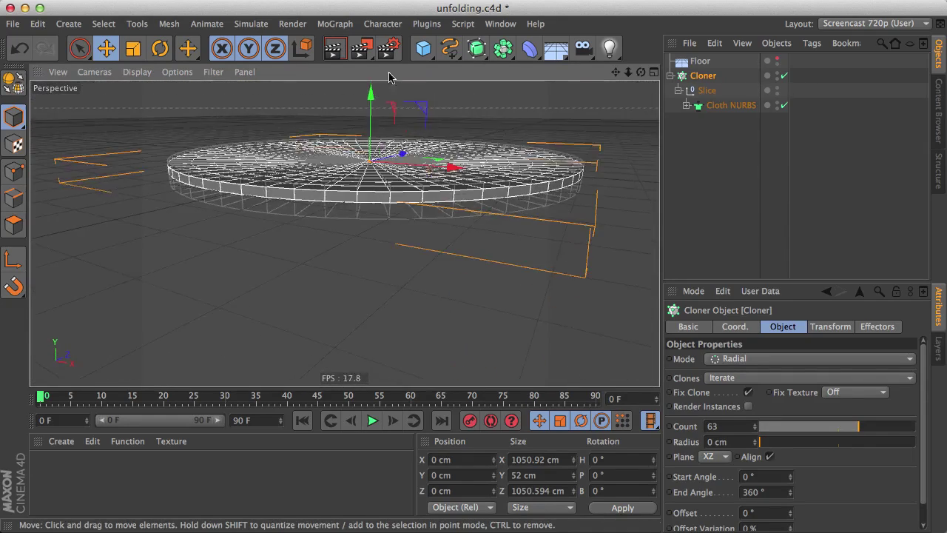
pyautogui.click(387, 59)
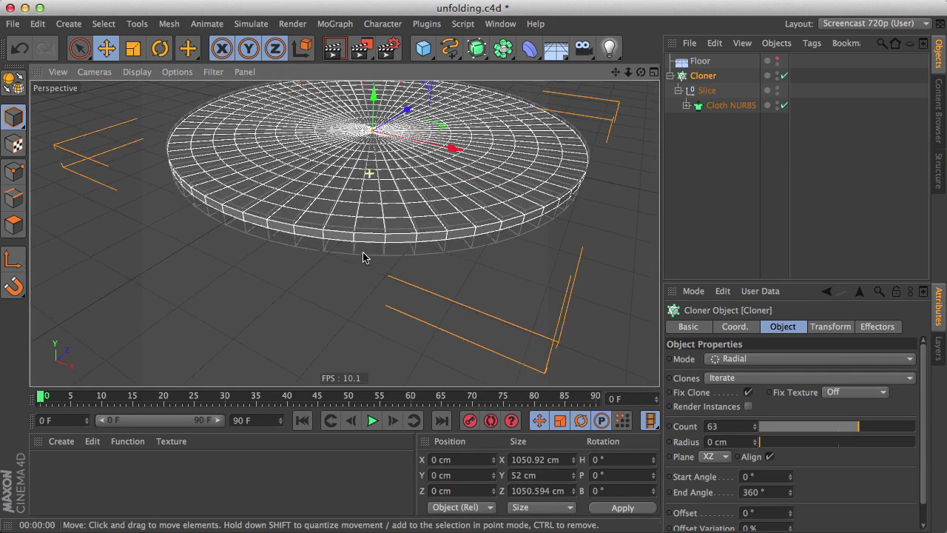
pyautogui.keyDown('alt'); pyautogui.moveTo(362, 256); pyautogui.dragTo(350, 215); pyautogui.keyUp('alt')
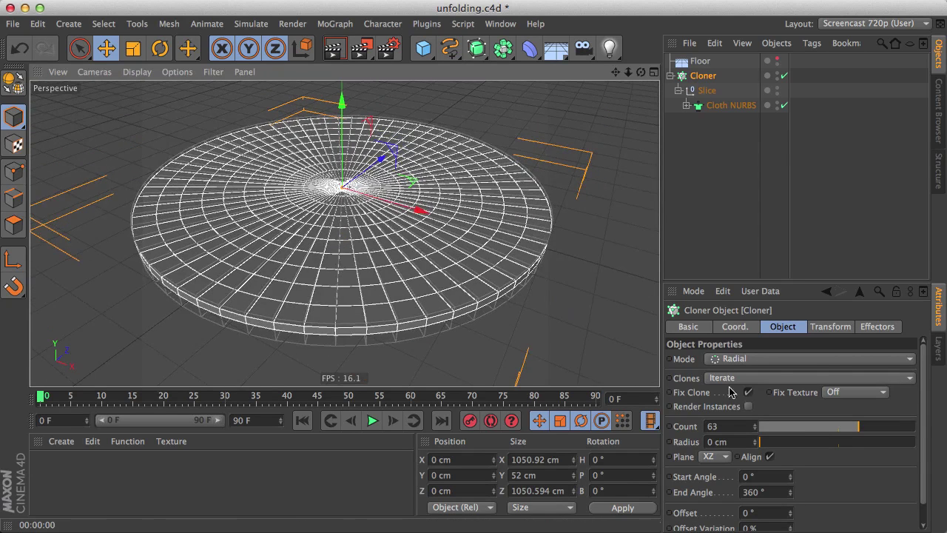
pyautogui.click(736, 133)
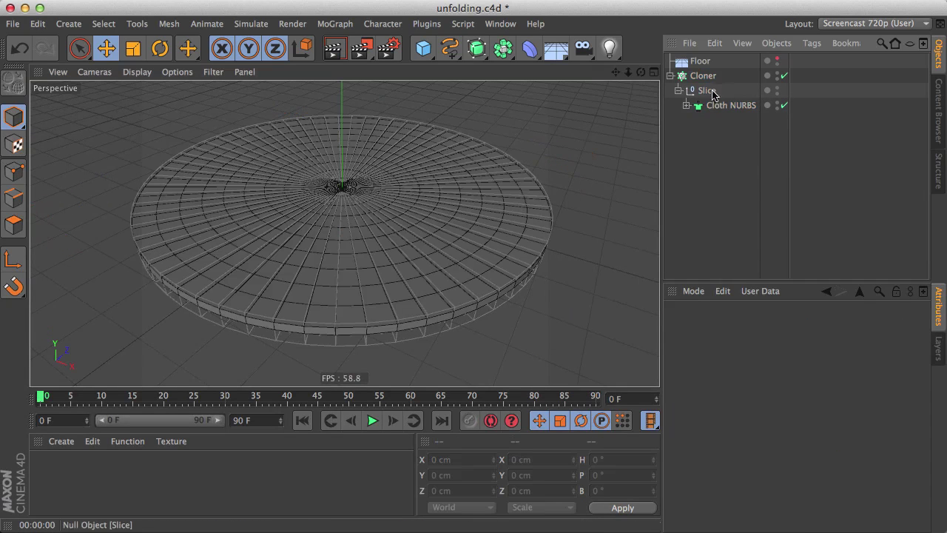
pyautogui.click(687, 105)
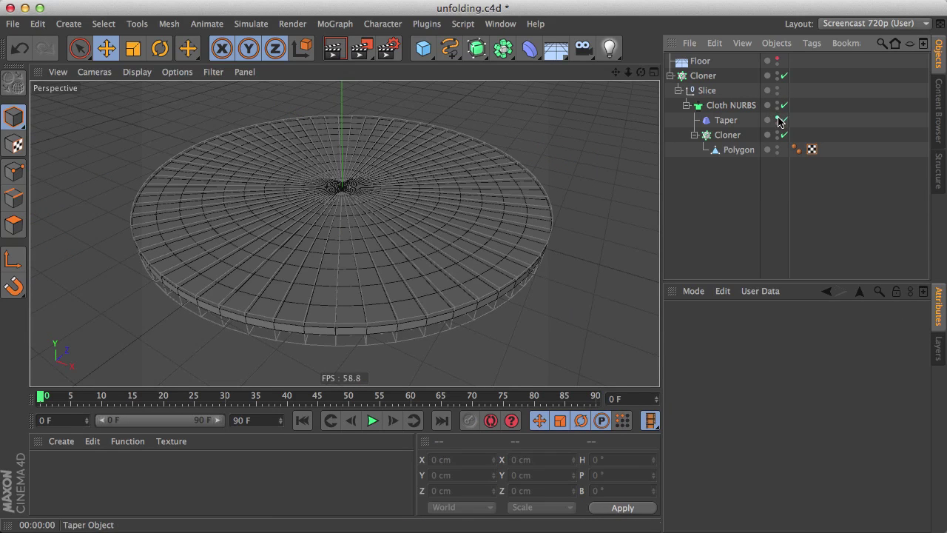
pyautogui.click(782, 120)
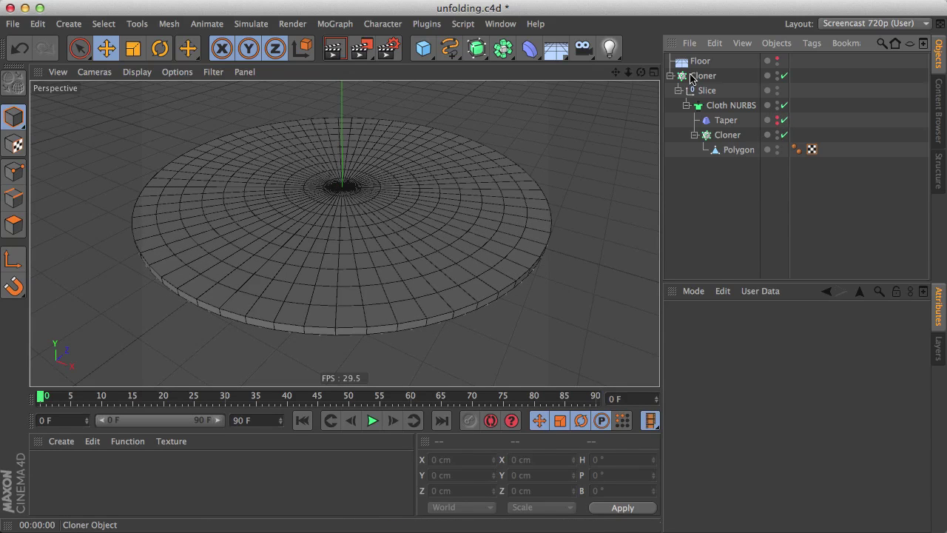
# Add a MoGraph Plain effector to the scene with no object selected.
pyautogui.click(671, 76)
pyautogui.keyDown('alt'); pyautogui.moveTo(343, 263); pyautogui.dragTo(306, 189); pyautogui.keyUp('alt')
pyautogui.click(671, 76)
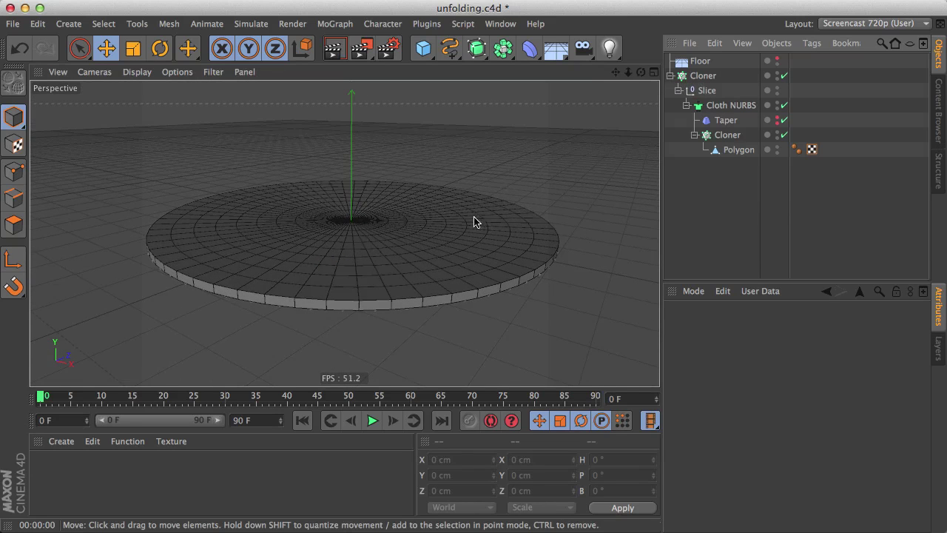
pyautogui.keyDown('alt'); pyautogui.moveTo(393, 220); pyautogui.dragTo(391, 264); pyautogui.keyUp('alt')
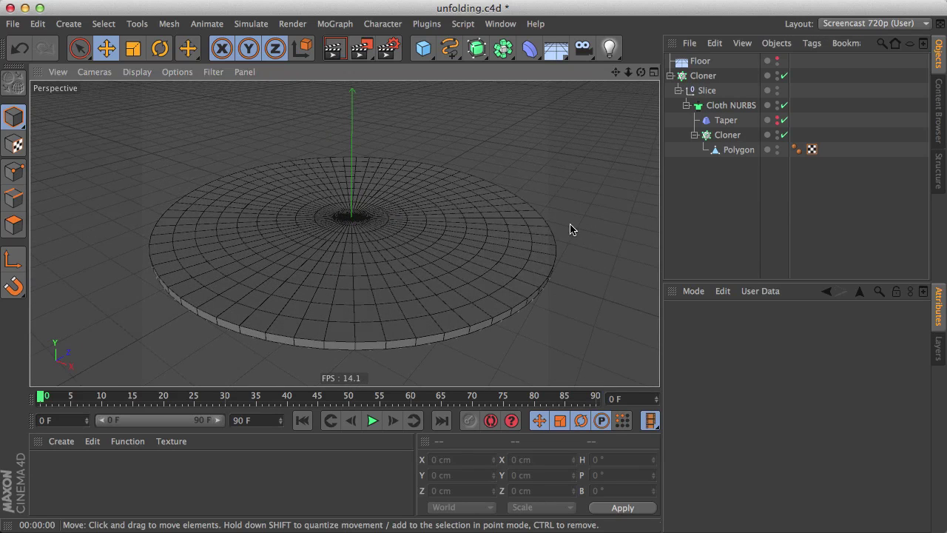
pyautogui.scroll(-4, 369, 259)
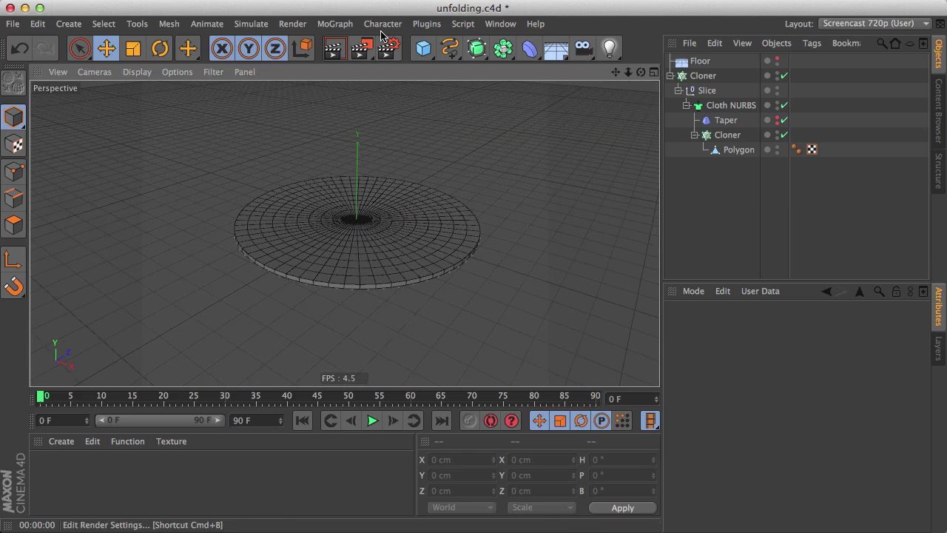
pyautogui.click(337, 24)
pyautogui.moveTo(377, 46)
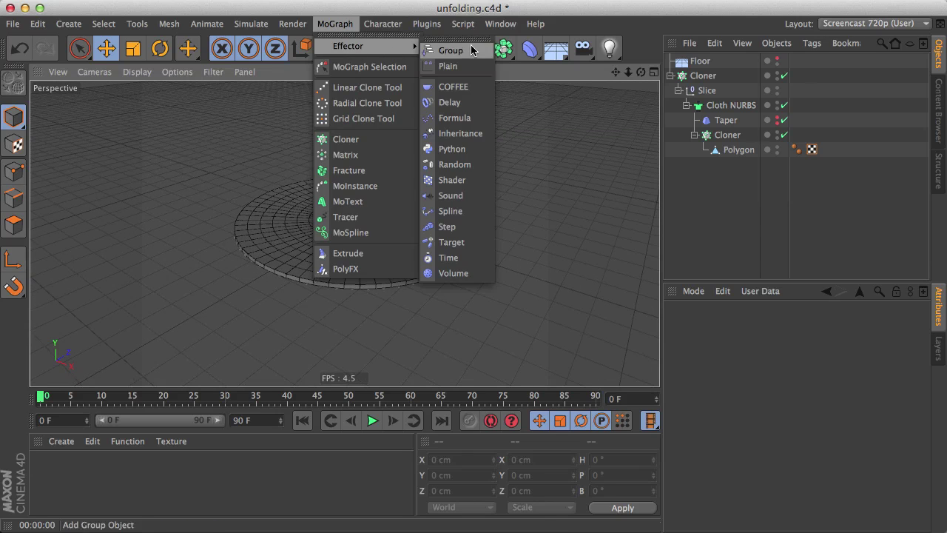
pyautogui.click(467, 67)
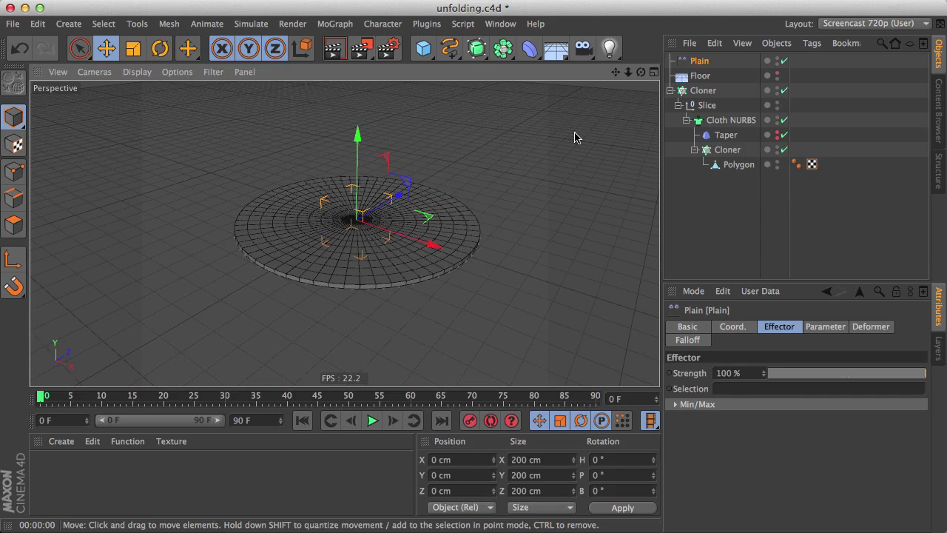
pyautogui.keyDown('alt'); pyautogui.moveTo(381, 224); pyautogui.dragTo(385, 218); pyautogui.keyUp('alt')
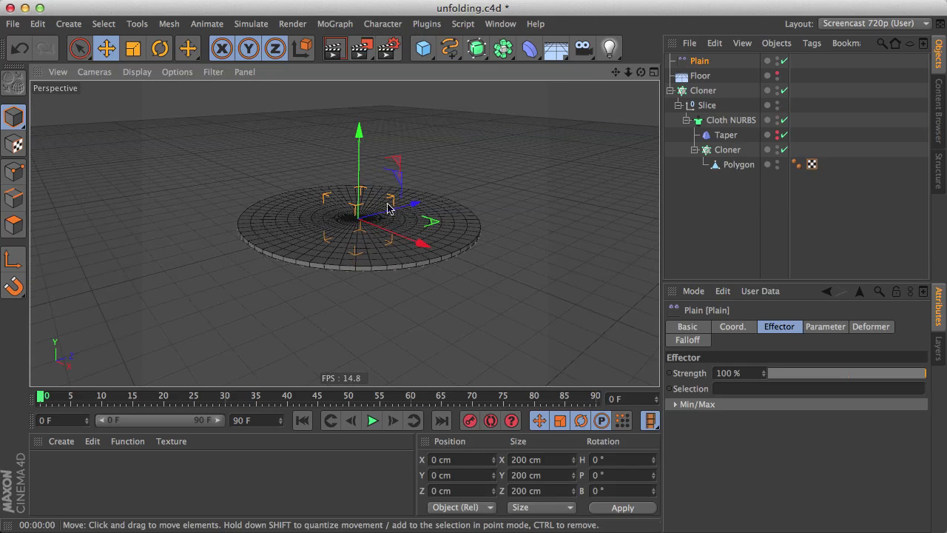
# Assign the Plain effector to the inner linear Cloner that holds the Polygon.
pyautogui.click(727, 151)
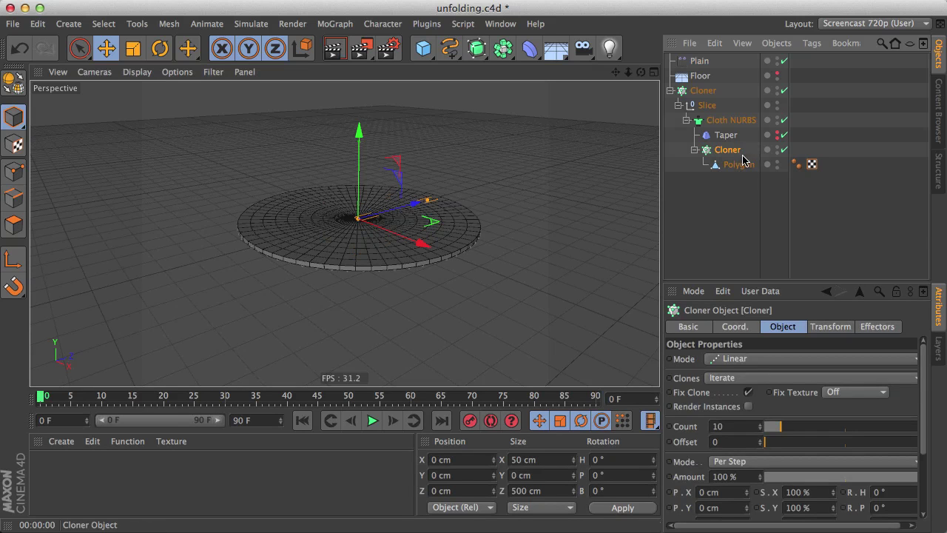
pyautogui.click(743, 162)
pyautogui.click(736, 153)
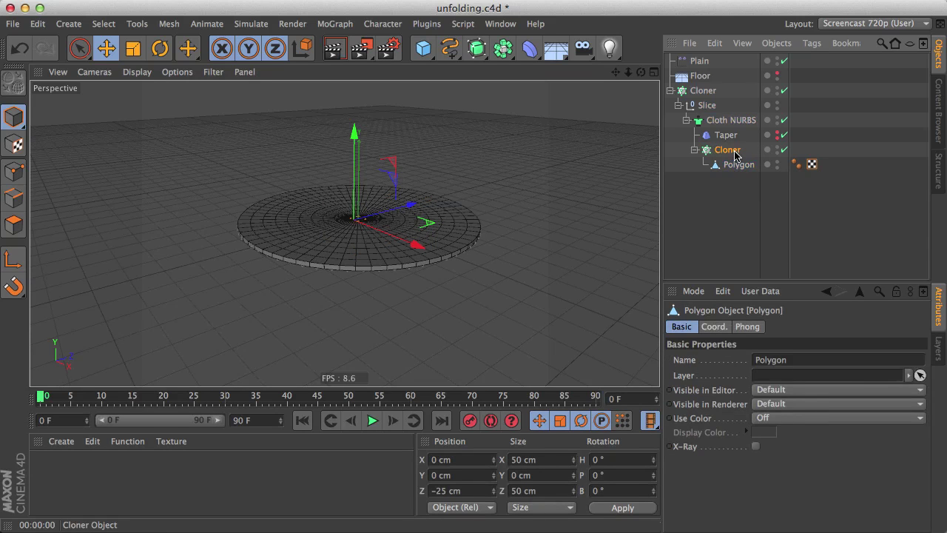
pyautogui.click(701, 90)
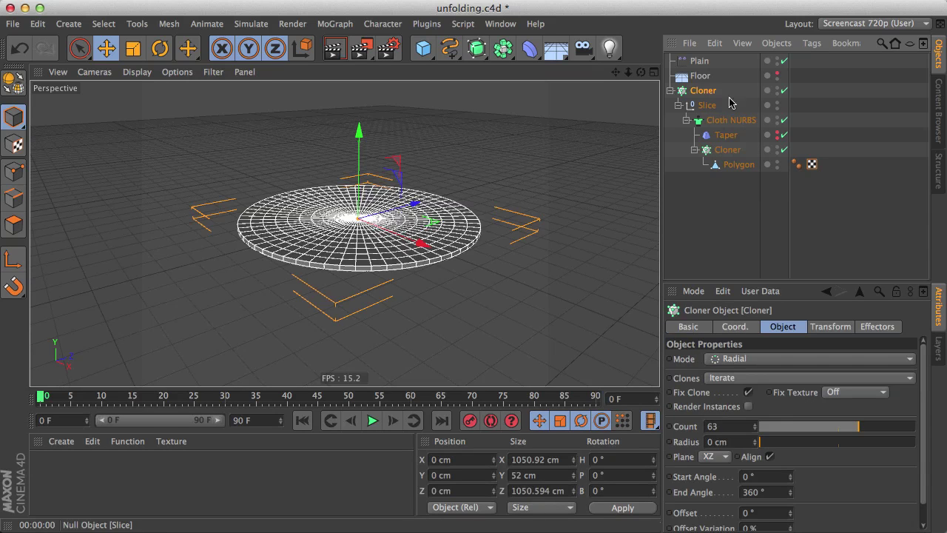
pyautogui.click(727, 150)
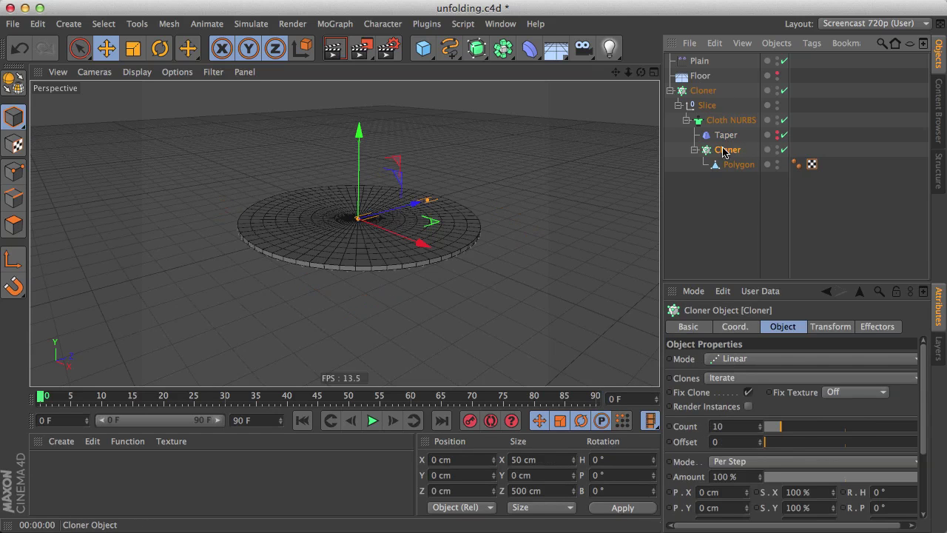
pyautogui.click(886, 331)
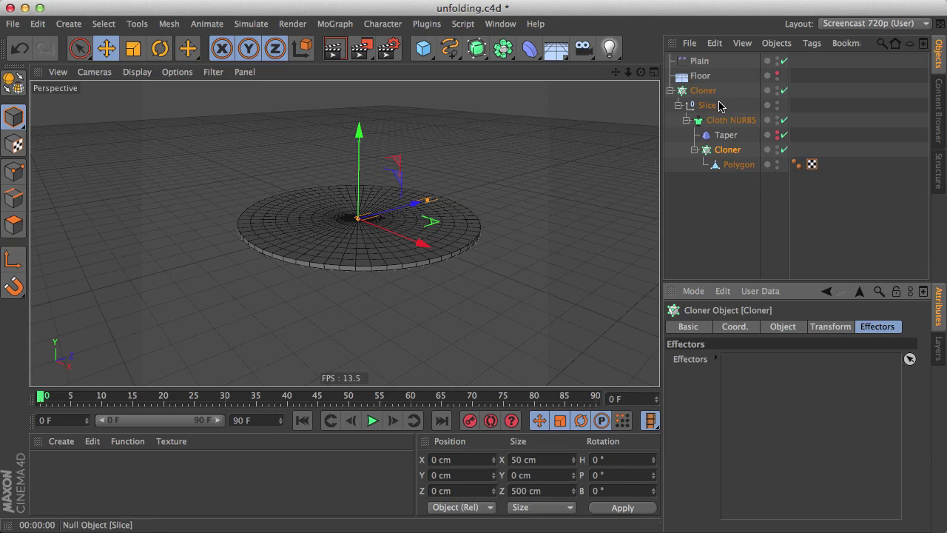
pyautogui.moveTo(701, 62); pyautogui.dragTo(818, 402)
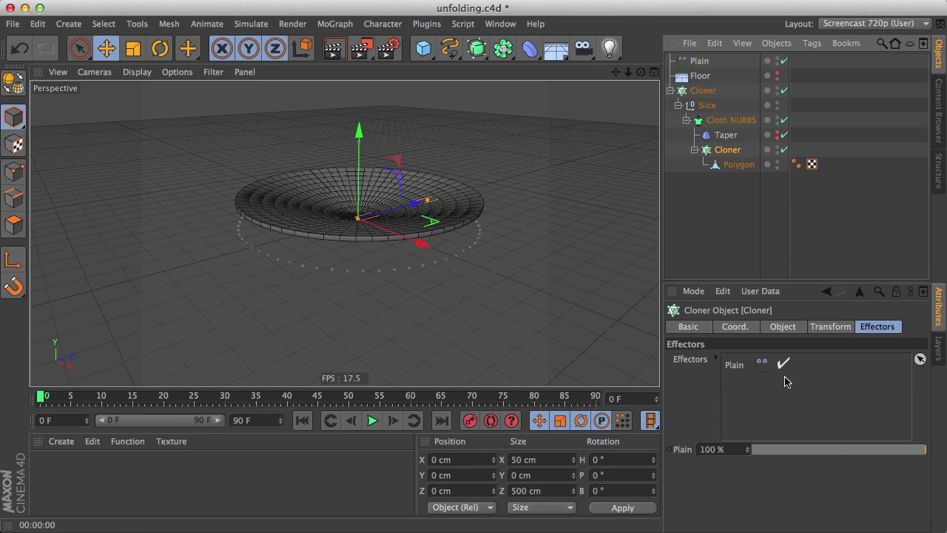
pyautogui.keyDown('alt'); pyautogui.moveTo(389, 252); pyautogui.dragTo(399, 274); pyautogui.keyUp('alt')
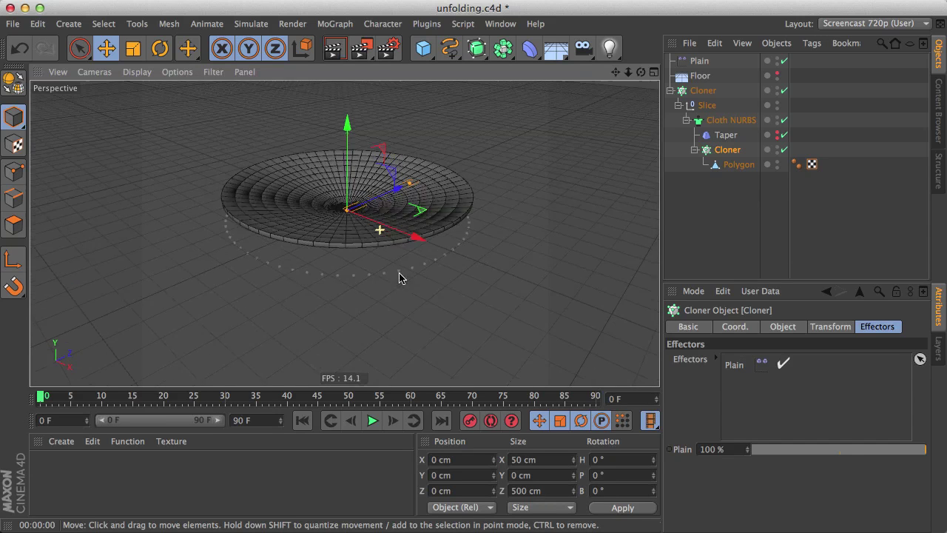
# Turn off the Plain effector's position transform and enable rotation with a pitch (R.P) of 89°.
pyautogui.click(749, 327)
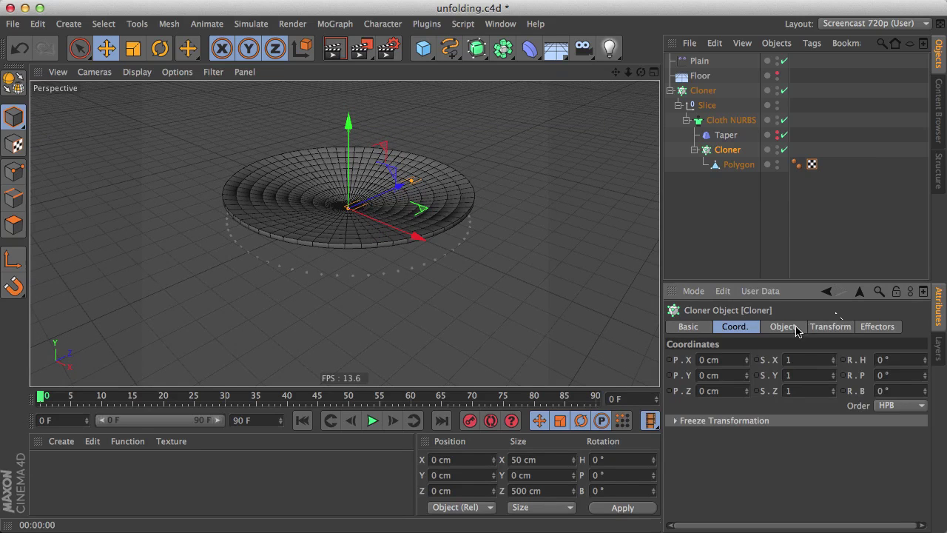
pyautogui.click(817, 330)
pyautogui.click(797, 330)
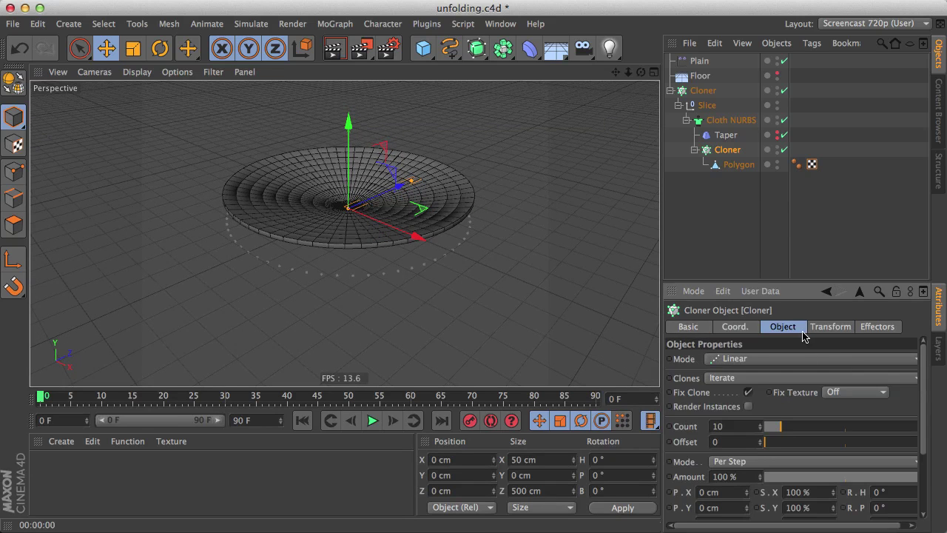
pyautogui.click(703, 62)
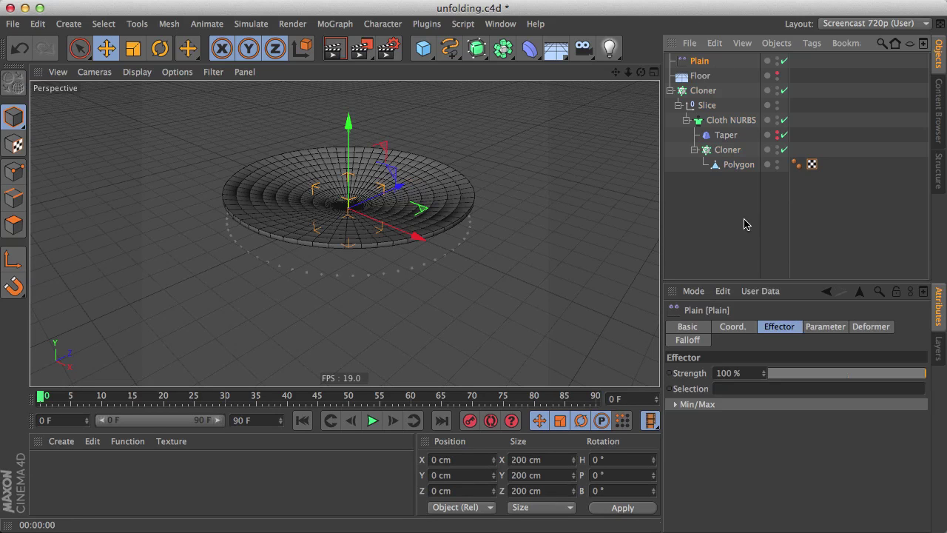
pyautogui.click(806, 326)
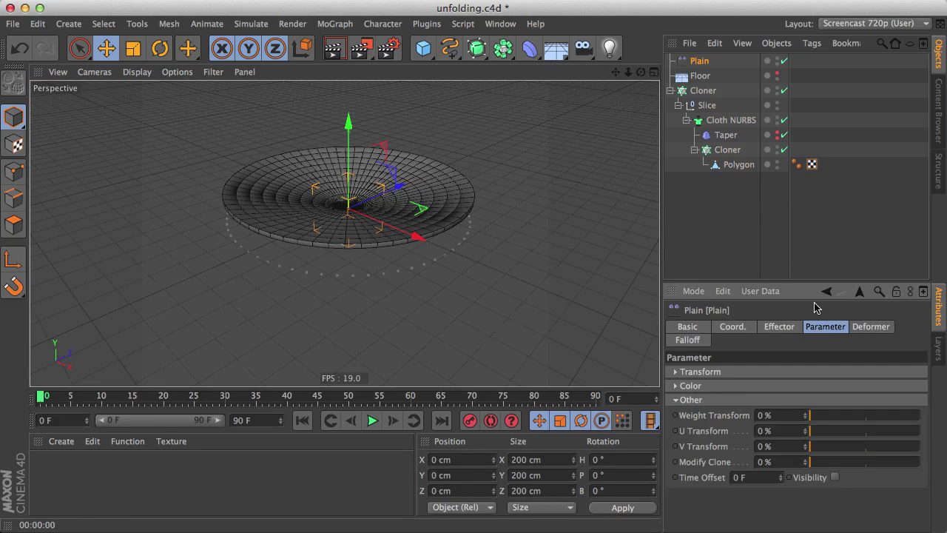
pyautogui.click(699, 400)
pyautogui.click(721, 372)
pyautogui.click(718, 400)
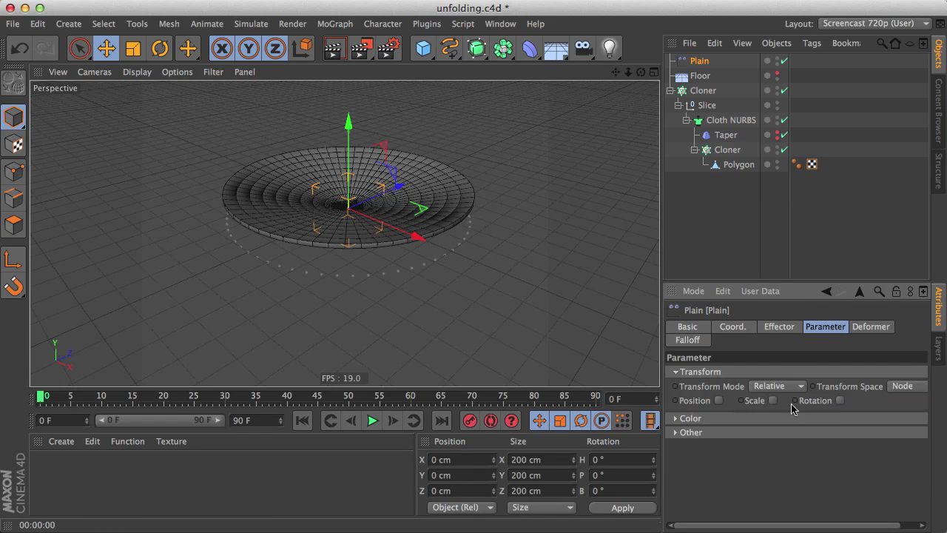
pyautogui.click(841, 401)
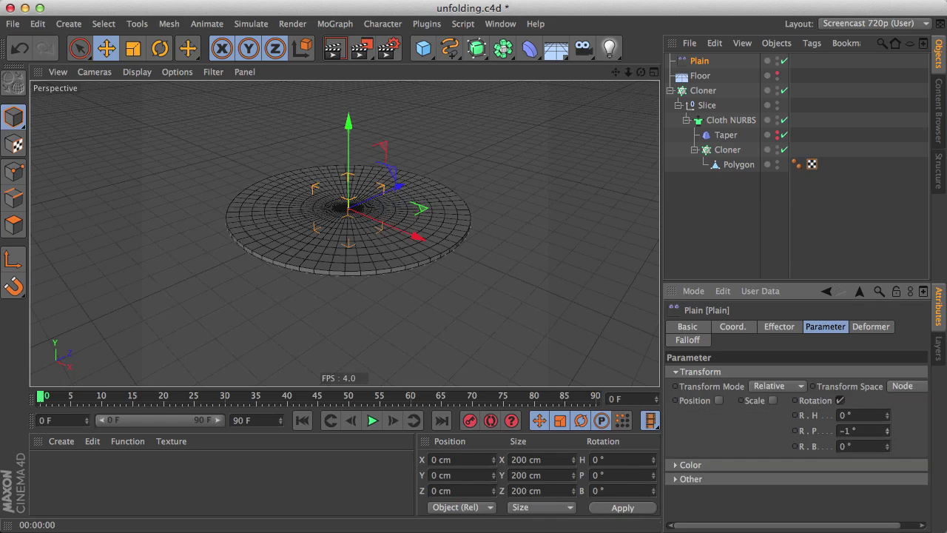
pyautogui.moveTo(886, 430); pyautogui.dragTo(886, 430)
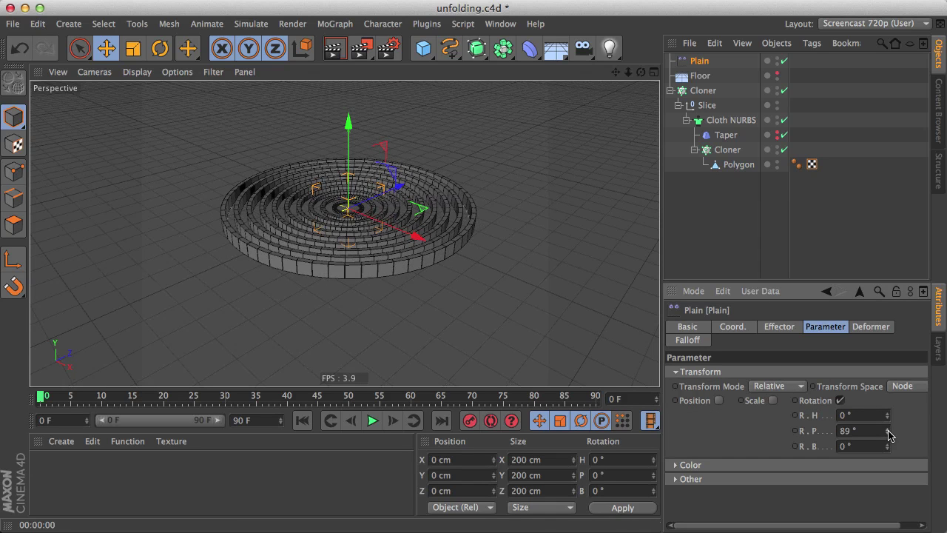
# Set the Plain effector's falloff shape to Sphere and its falloff scale to 438%.
pyautogui.click(687, 341)
pyautogui.click(721, 372)
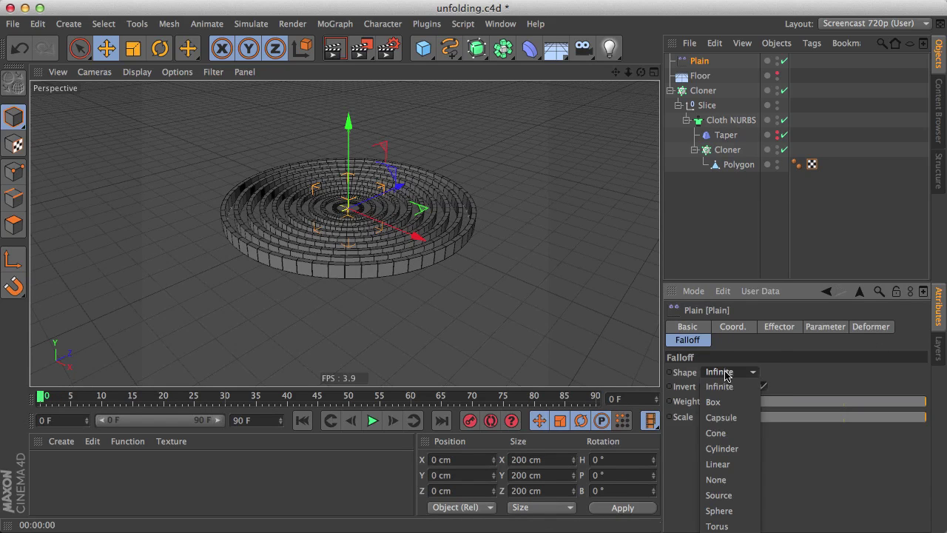
pyautogui.click(721, 510)
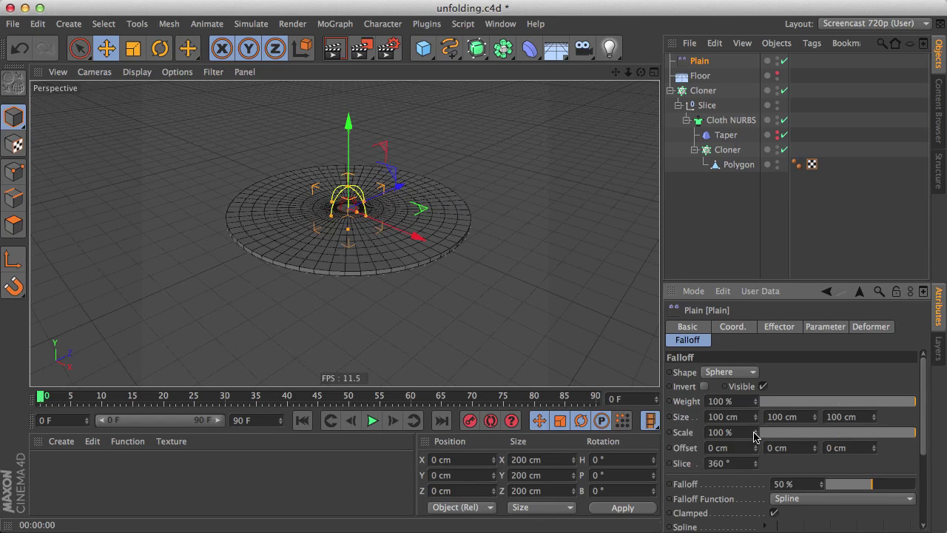
pyautogui.moveTo(755, 436); pyautogui.dragTo(786, 436)
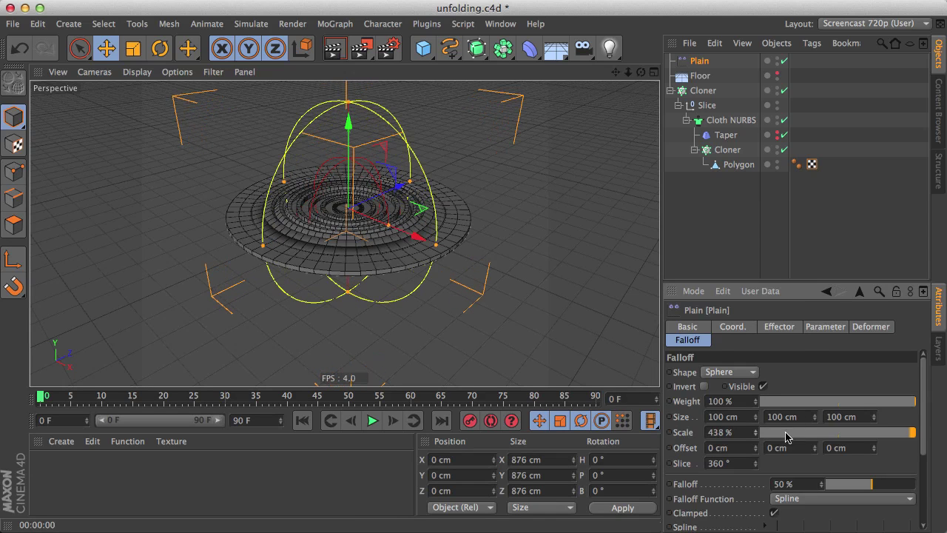
# Enable the Visibility option among the Plain effector's other parameters.
pyautogui.click(828, 327)
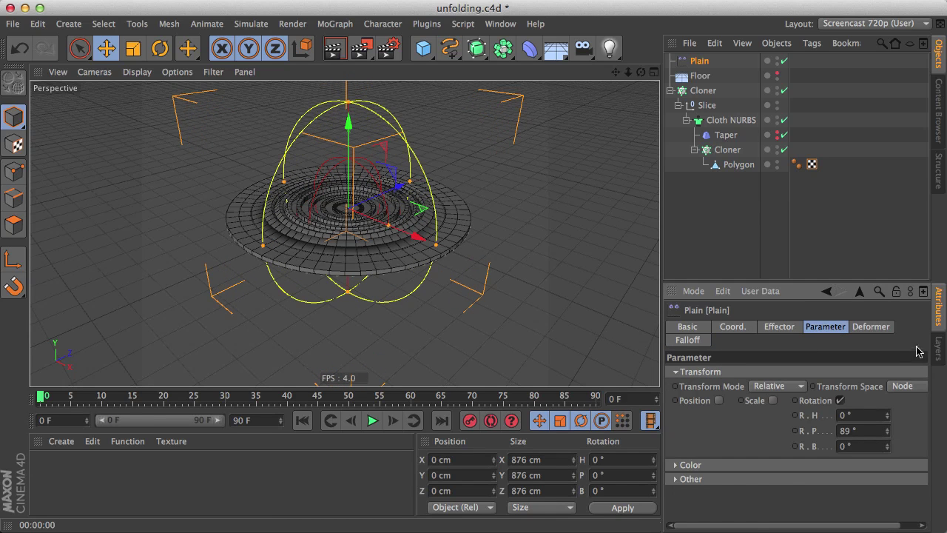
pyautogui.click(722, 480)
pyautogui.click(712, 480)
pyautogui.click(714, 464)
pyautogui.click(715, 464)
pyautogui.click(715, 479)
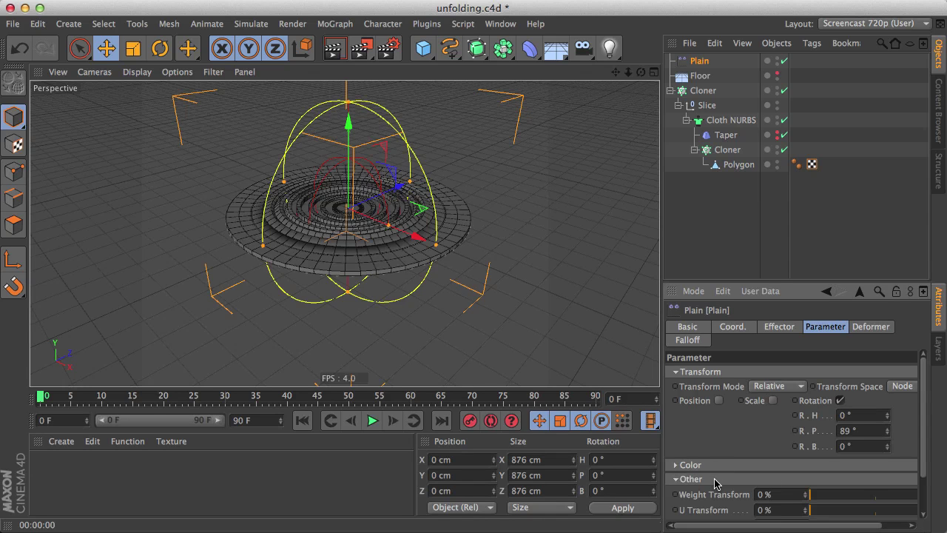
pyautogui.scroll(-3, 917, 456)
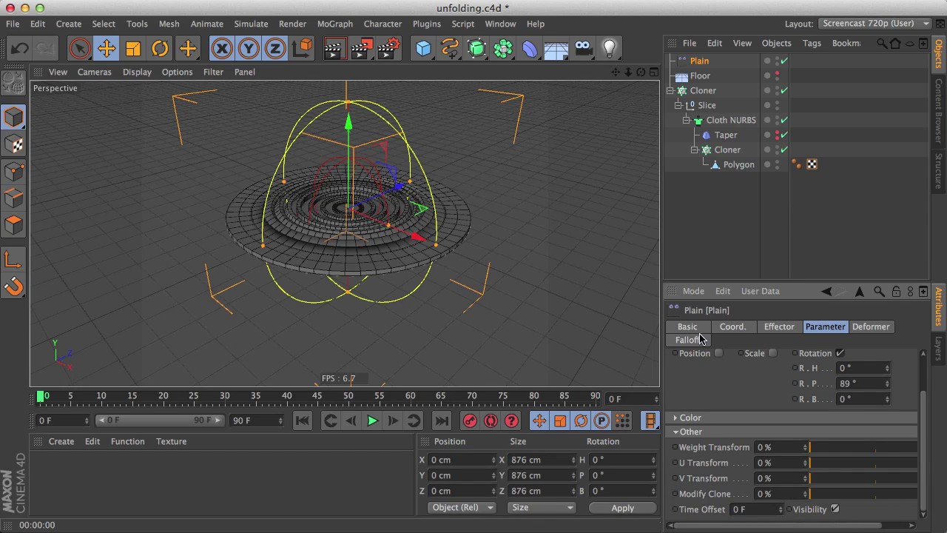
# Set the Plain effector's Maximum strength limit to 50%.
pyautogui.click(743, 332)
pyautogui.click(776, 330)
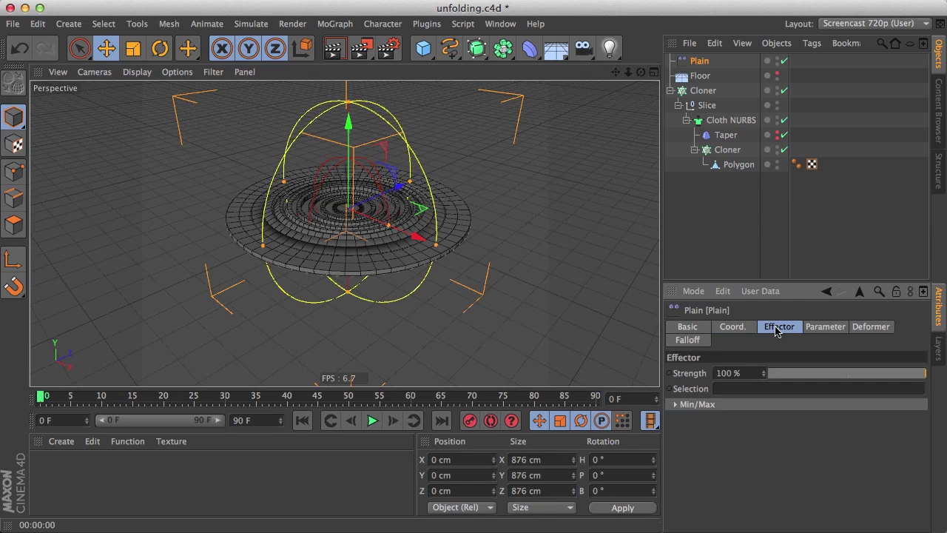
pyautogui.scroll(5, 490, 241)
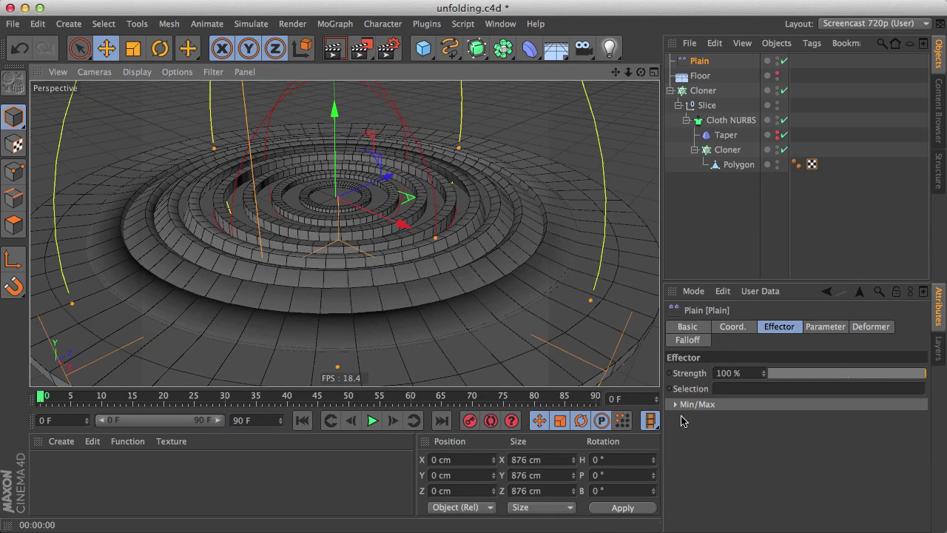
pyautogui.click(696, 404)
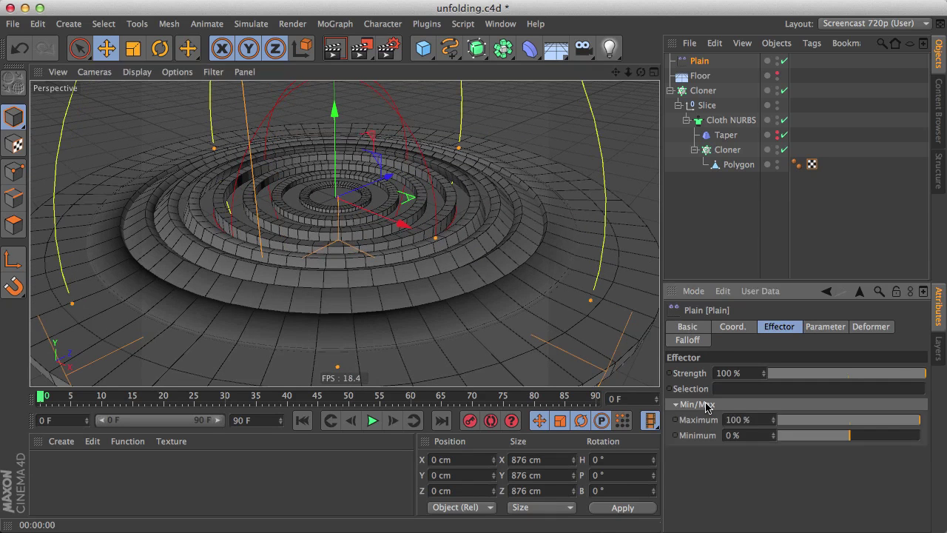
pyautogui.click(705, 421)
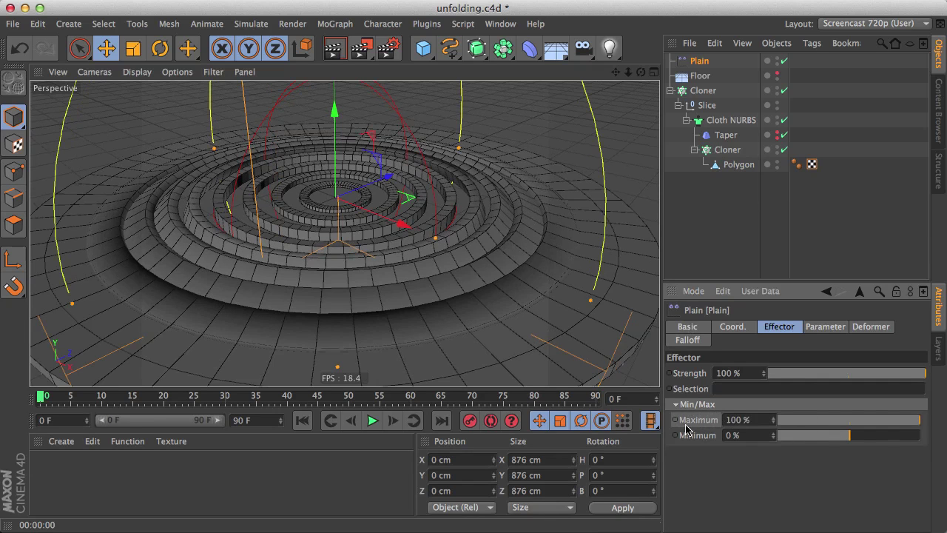
pyautogui.doubleClick(745, 419)
pyautogui.write('50')
pyautogui.press('Return')
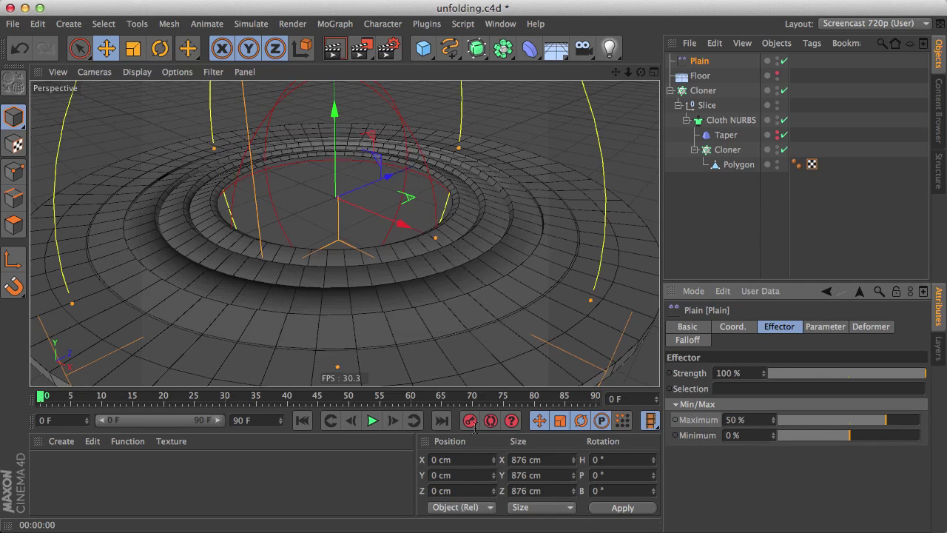
pyautogui.keyDown('alt'); pyautogui.moveTo(320, 148); pyautogui.dragTo(289, 208); pyautogui.keyUp('alt')
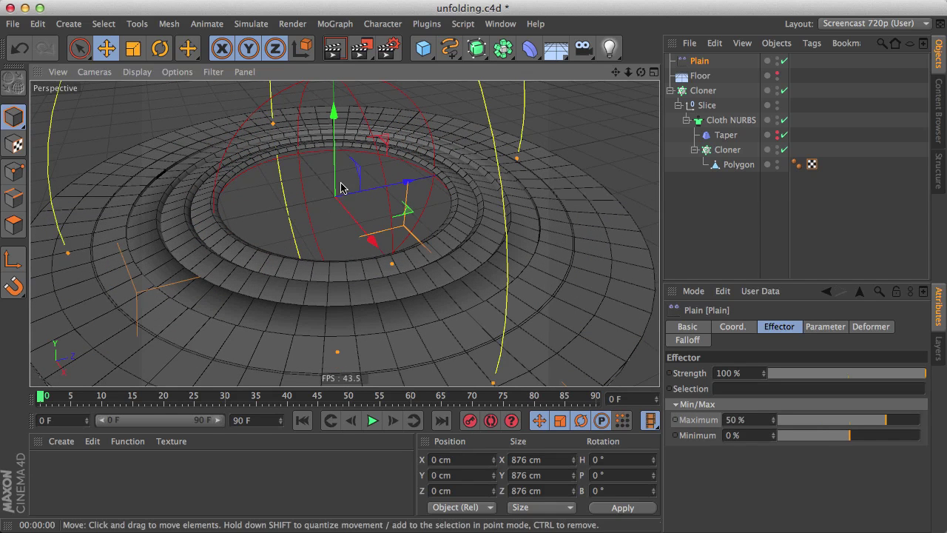
pyautogui.moveTo(341, 213)
pyautogui.keyDown('alt'); pyautogui.mouseDown()
pyautogui.moveTo(328, 247)
pyautogui.moveTo(363, 234)
pyautogui.moveTo(434, 274)
pyautogui.mouseUp(); pyautogui.keyUp('alt')
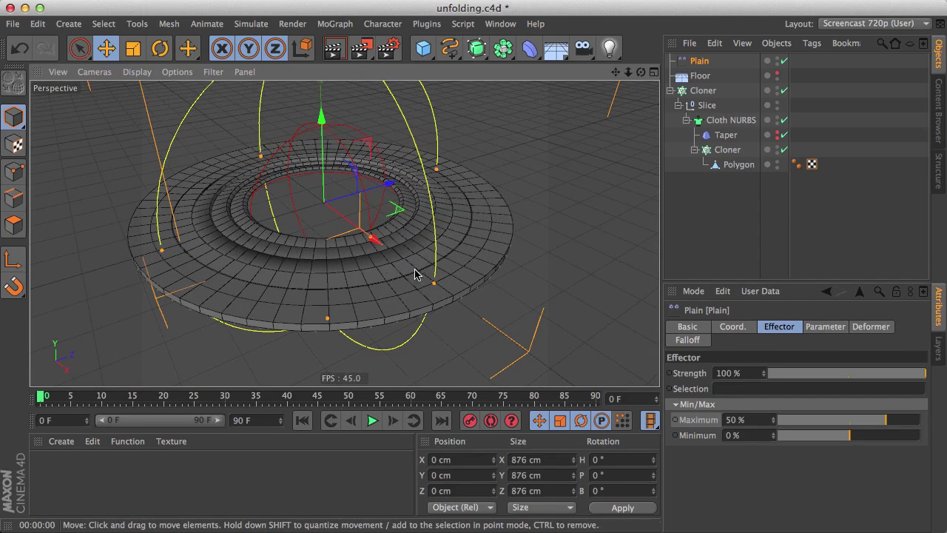
# Reduce the Plain effector's falloff percentage to 35%, keeping the spherical shape.
pyautogui.click(825, 327)
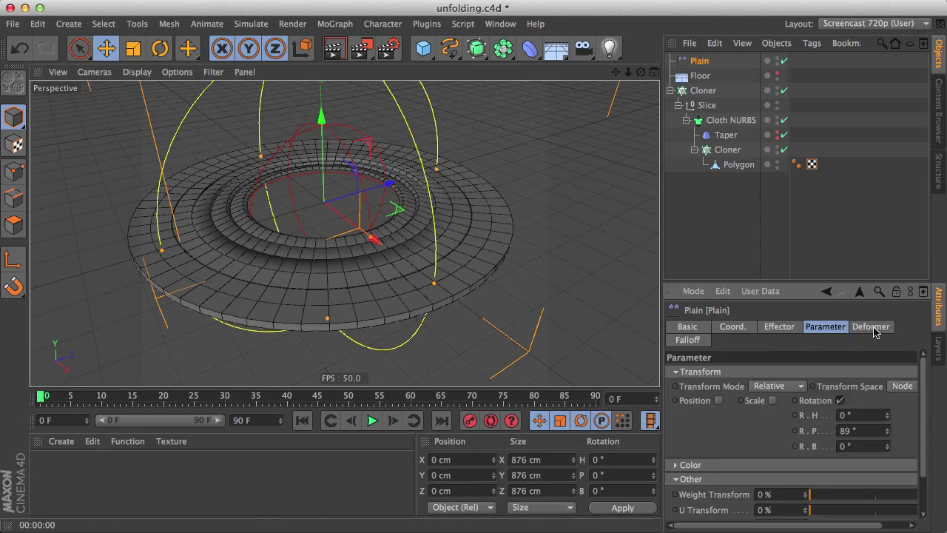
pyautogui.click(873, 329)
pyautogui.click(827, 331)
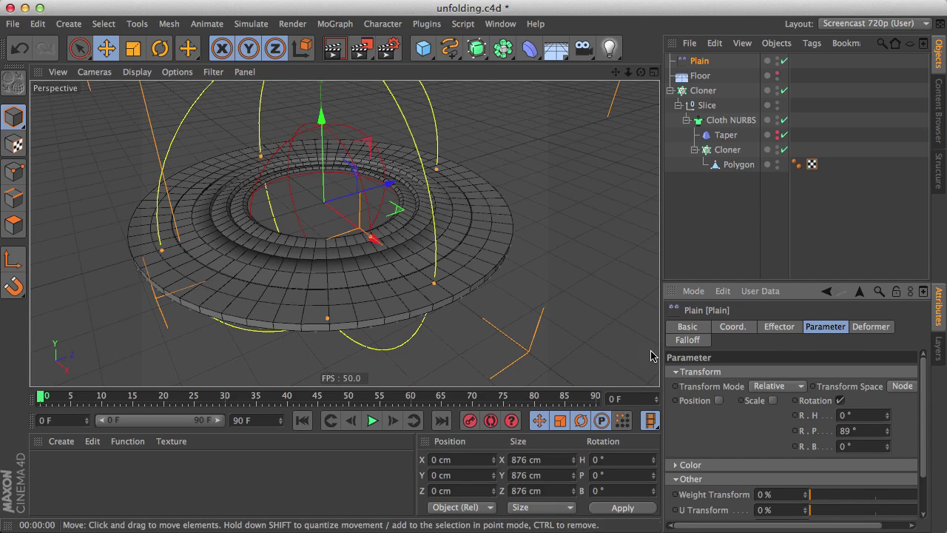
pyautogui.click(706, 342)
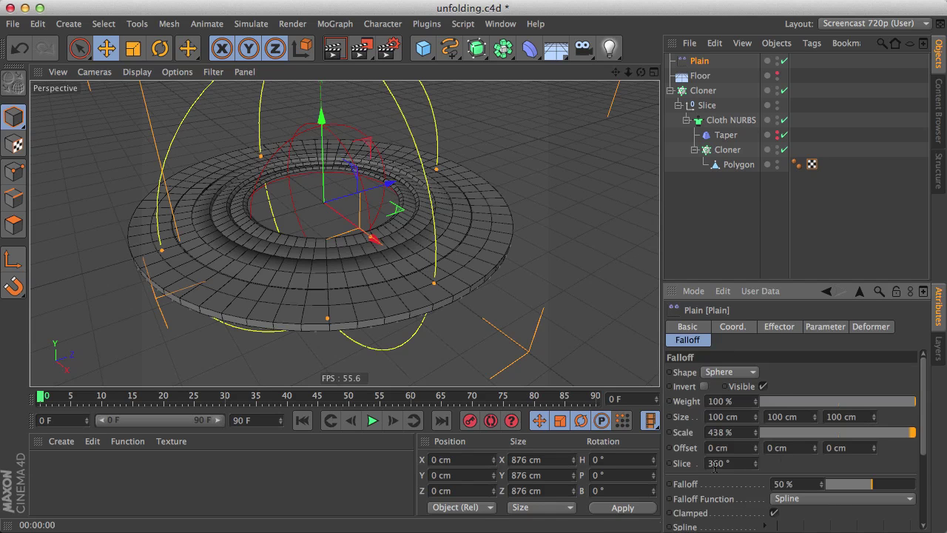
pyautogui.moveTo(868, 488)
pyautogui.mouseDown()
pyautogui.moveTo(848, 487)
pyautogui.moveTo(859, 488)
pyautogui.mouseUp()
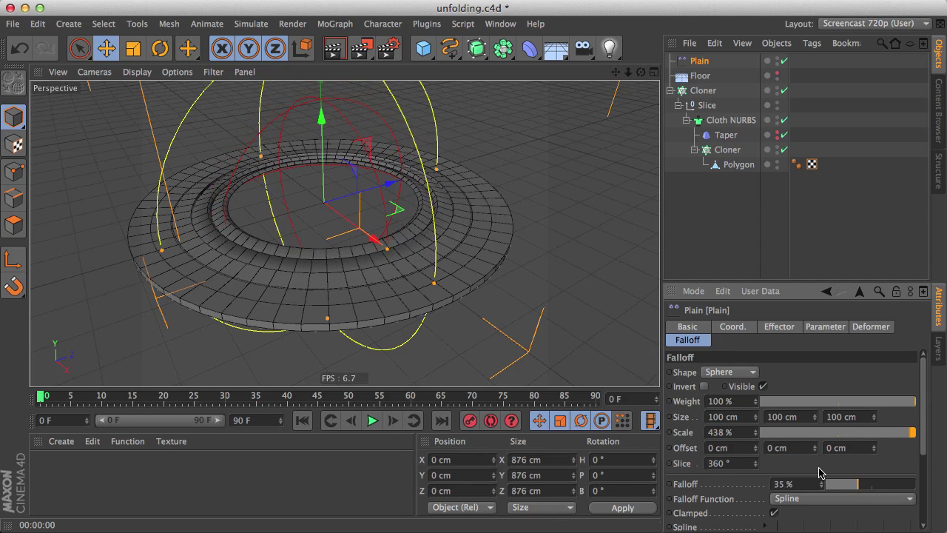
pyautogui.keyDown('alt'); pyautogui.moveTo(332, 277); pyautogui.dragTo(268, 215); pyautogui.keyUp('alt')
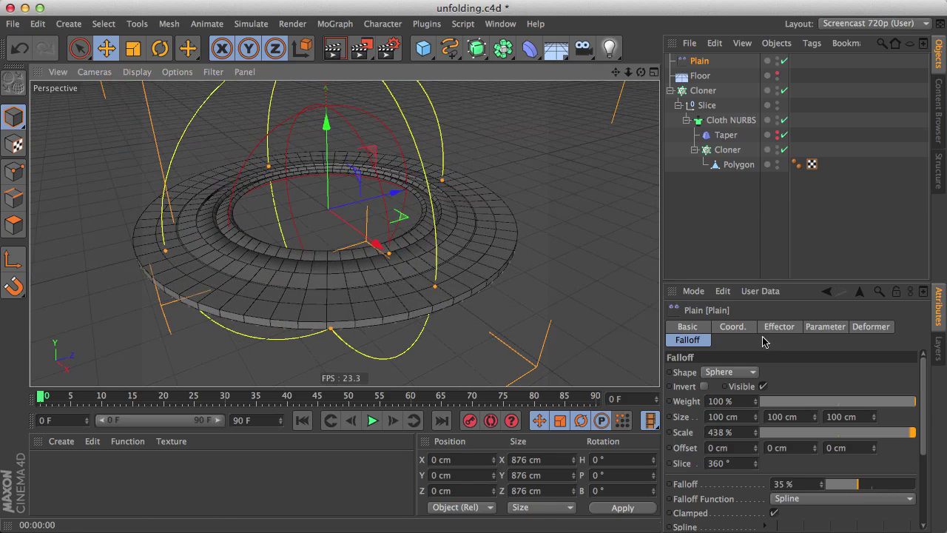
# Raise the Plain effector's pitch rotation (R.P) to 365°.
pyautogui.click(790, 330)
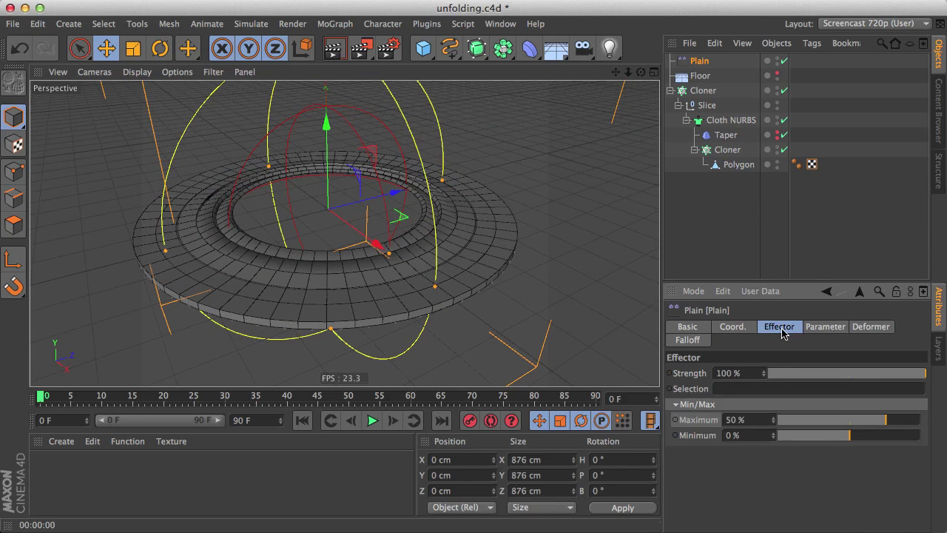
pyautogui.click(817, 331)
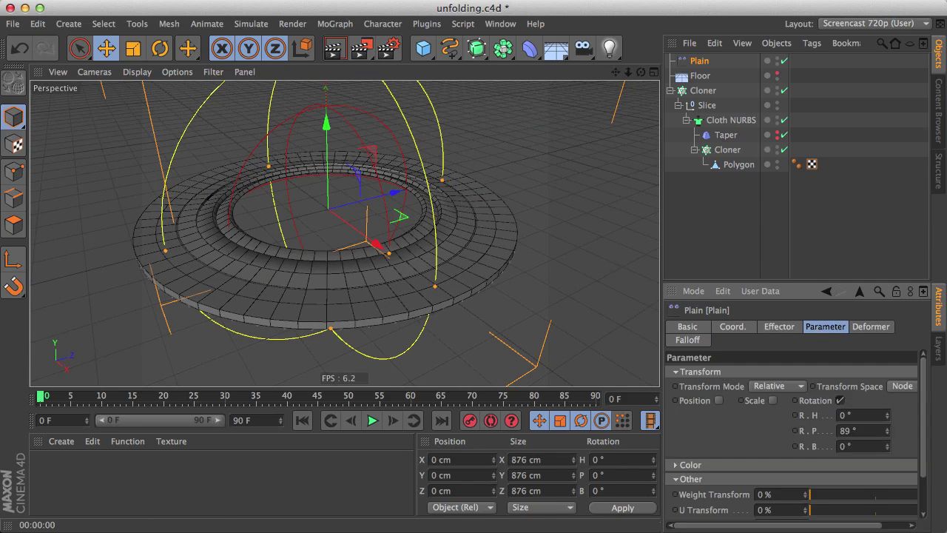
pyautogui.moveTo(887, 431); pyautogui.dragTo(886, 349)
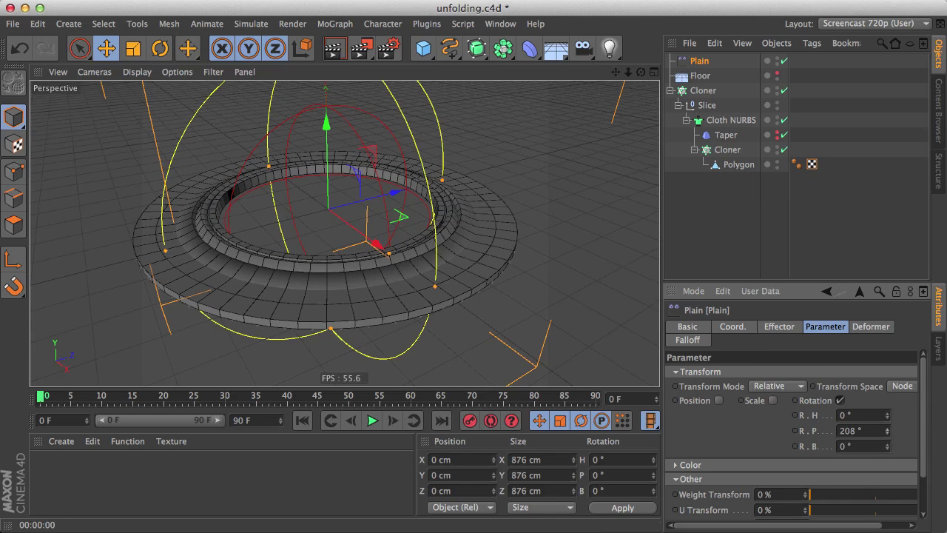
pyautogui.moveTo(886, 430); pyautogui.dragTo(886, 355)
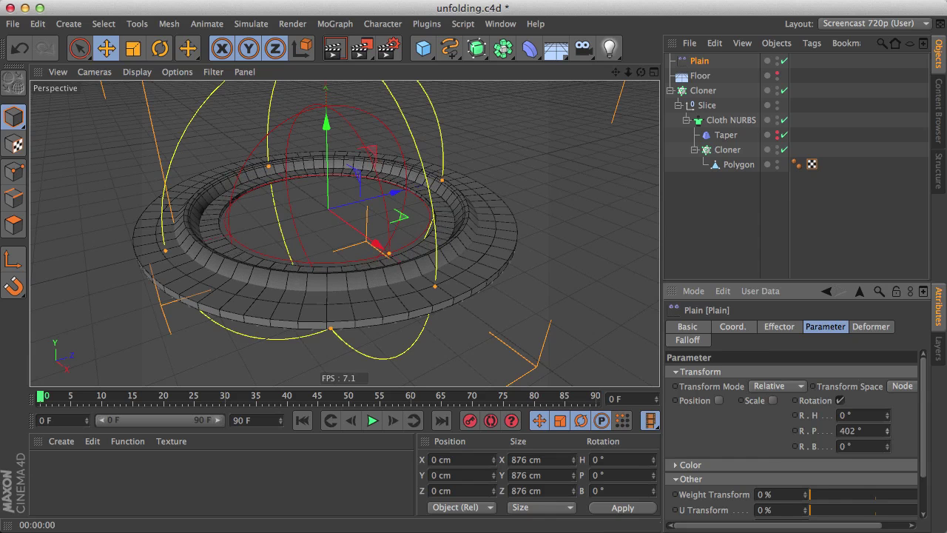
pyautogui.moveTo(886, 431); pyautogui.dragTo(886, 450)
pyautogui.click(887, 428)
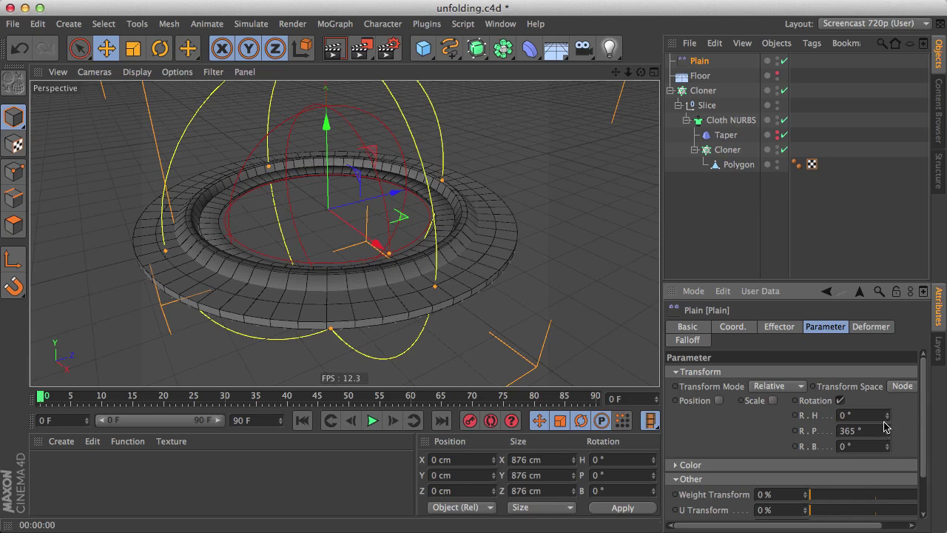
# Try a larger falloff scale of 768% on the Plain effector's sphere, and settle on 362%.
pyautogui.click(688, 340)
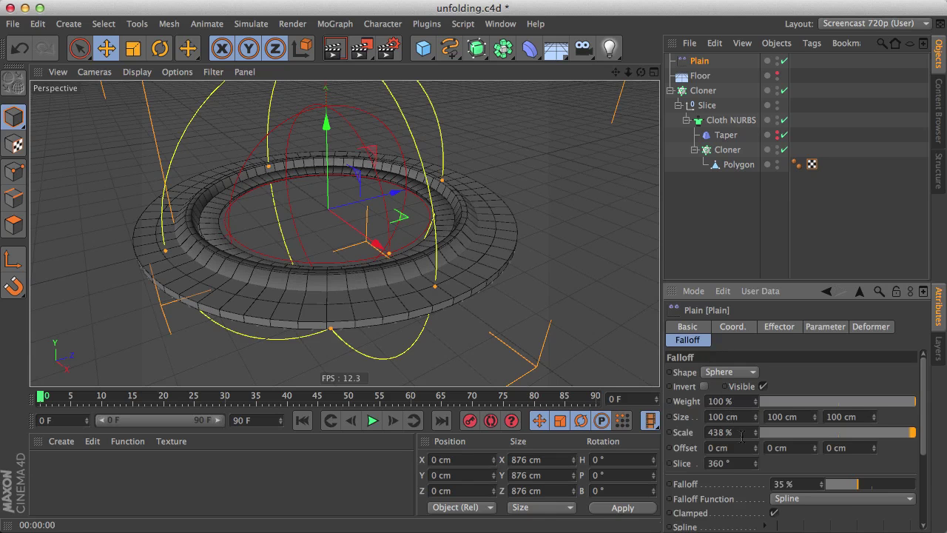
pyautogui.moveTo(755, 432); pyautogui.dragTo(755, 381)
pyautogui.moveTo(756, 432); pyautogui.dragTo(755, 431)
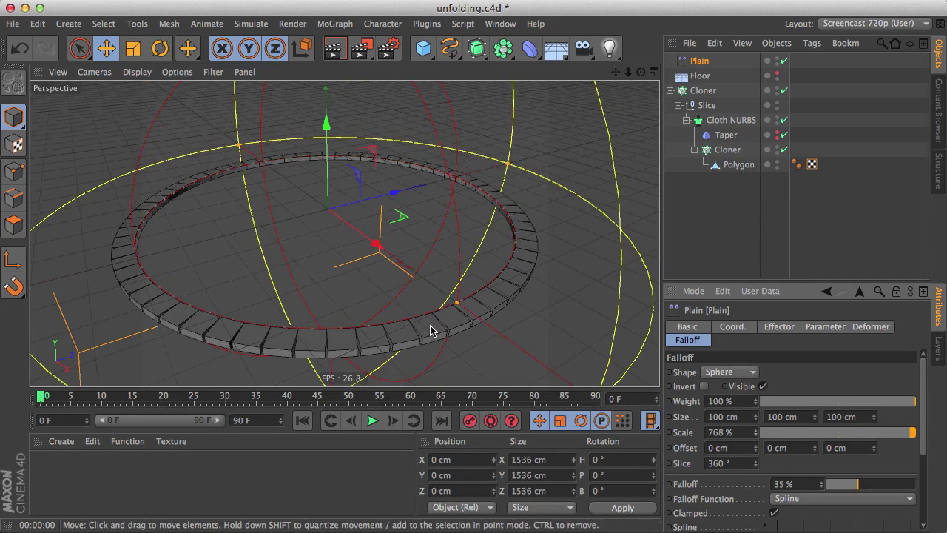
pyautogui.moveTo(298, 329)
pyautogui.keyDown('alt'); pyautogui.mouseDown()
pyautogui.moveTo(288, 171)
pyautogui.moveTo(296, 327)
pyautogui.mouseUp(); pyautogui.keyUp('alt')
pyautogui.moveTo(755, 432); pyautogui.dragTo(755, 529)
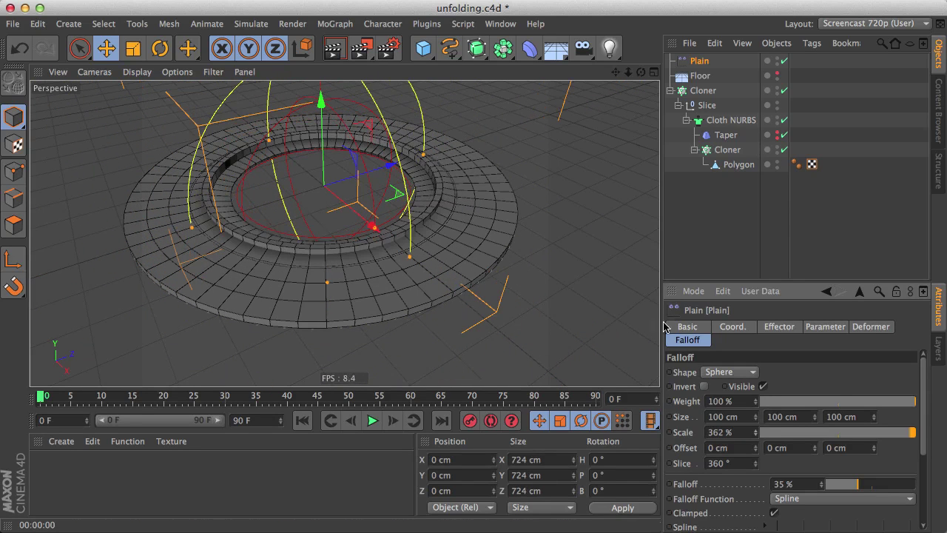
# Add a Random effector to the inner linear Cloner and turn off its position transform.
pyautogui.click(707, 151)
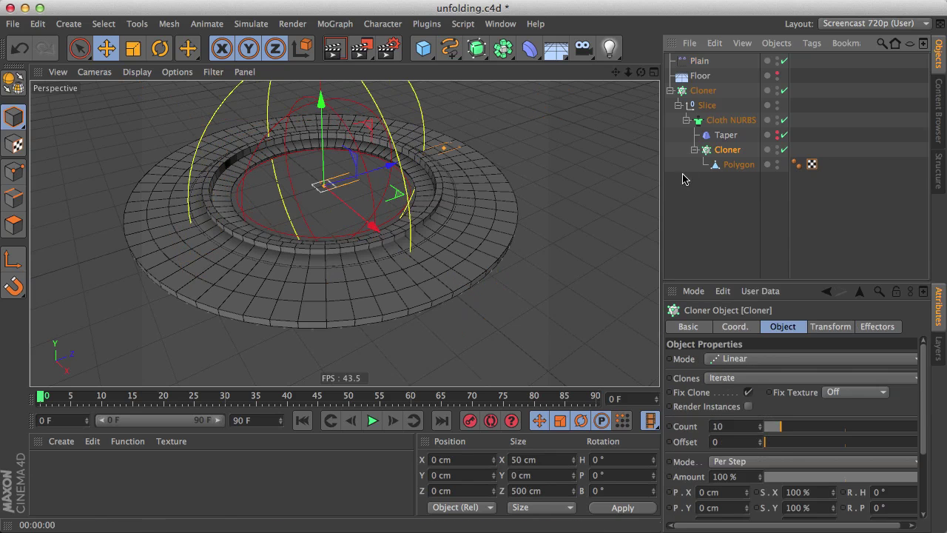
pyautogui.click(344, 28)
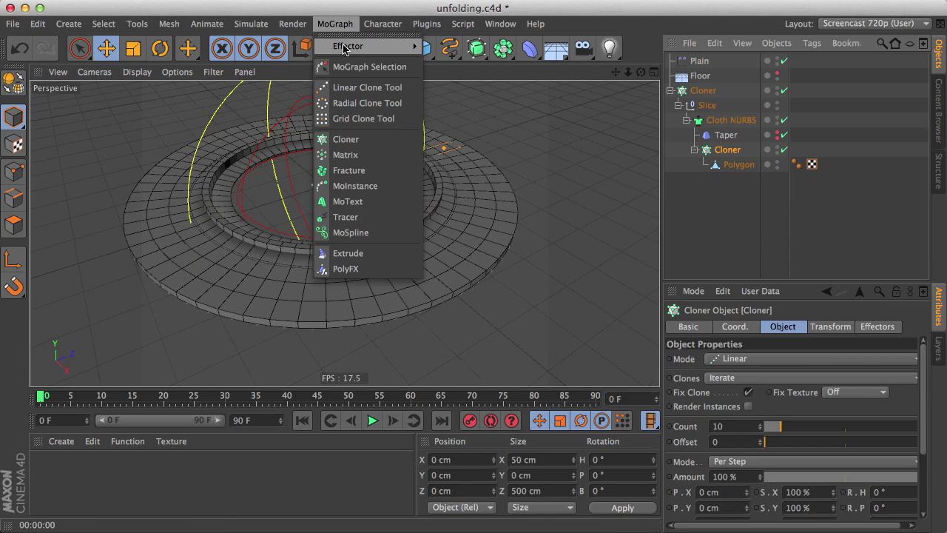
pyautogui.moveTo(352, 47)
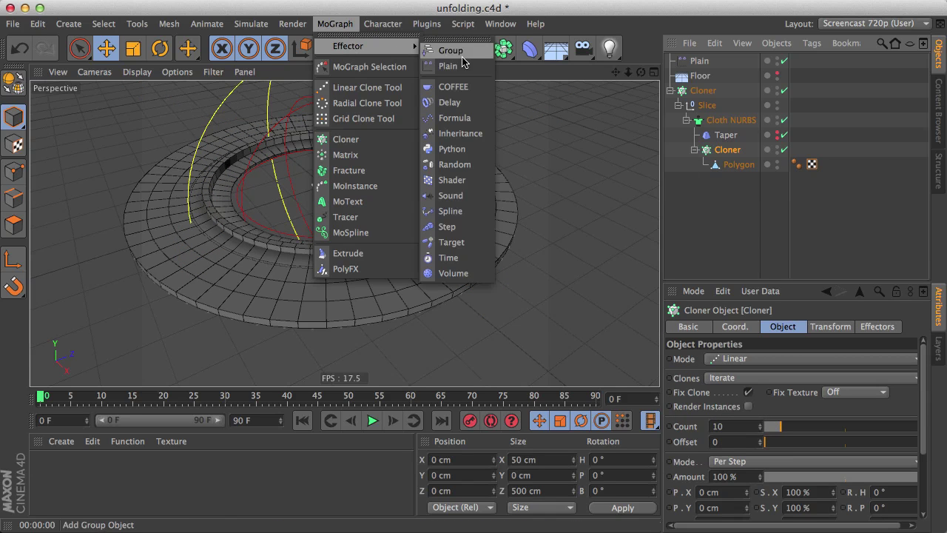
pyautogui.click(454, 164)
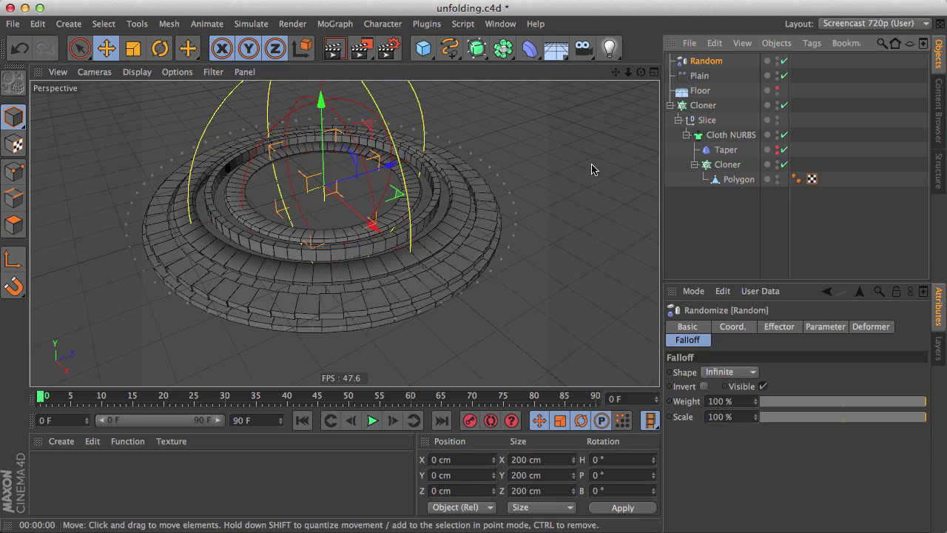
pyautogui.click(824, 327)
pyautogui.click(718, 400)
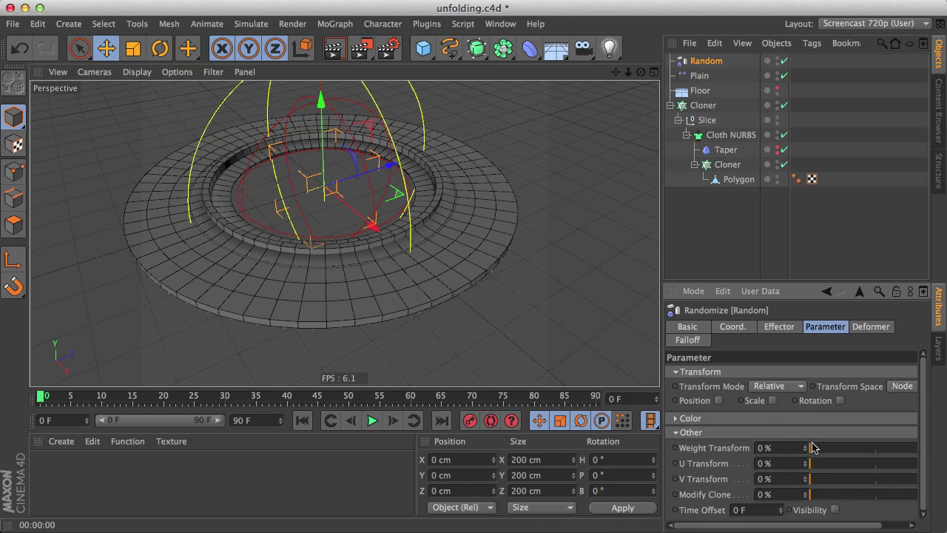
# Disable the Plain effector so the whole disc can be viewed from above.
pyautogui.scroll(8, 365, 296)
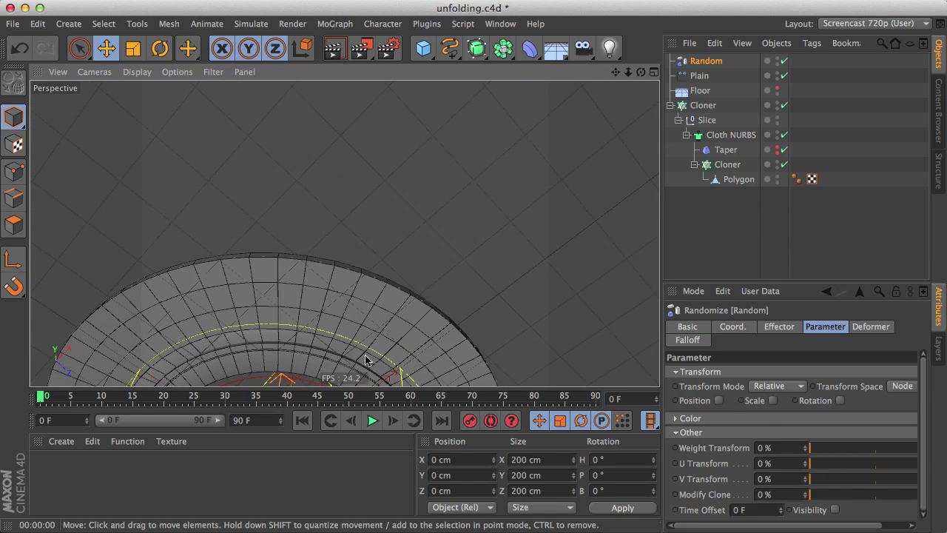
pyautogui.keyDown('alt'); pyautogui.moveTo(332, 328); pyautogui.dragTo(406, 118); pyautogui.keyUp('alt')
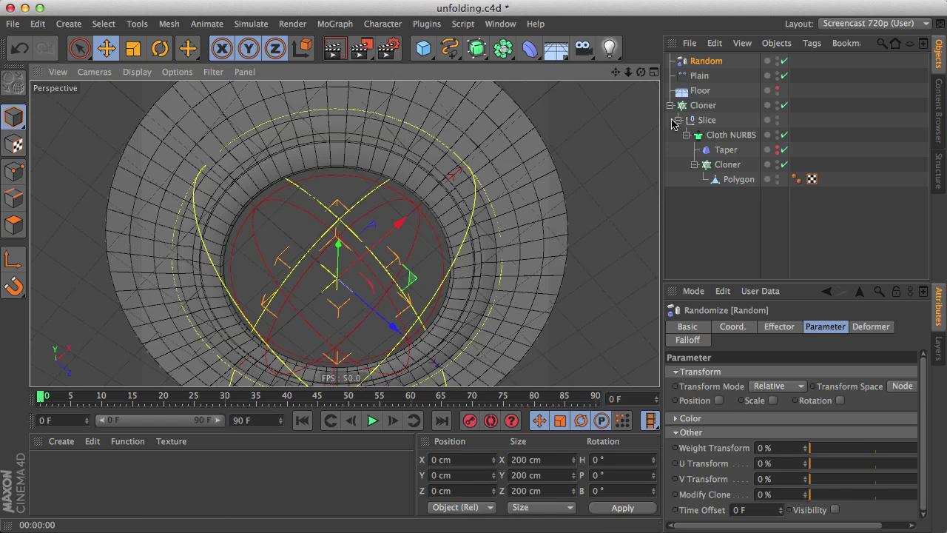
pyautogui.click(784, 75)
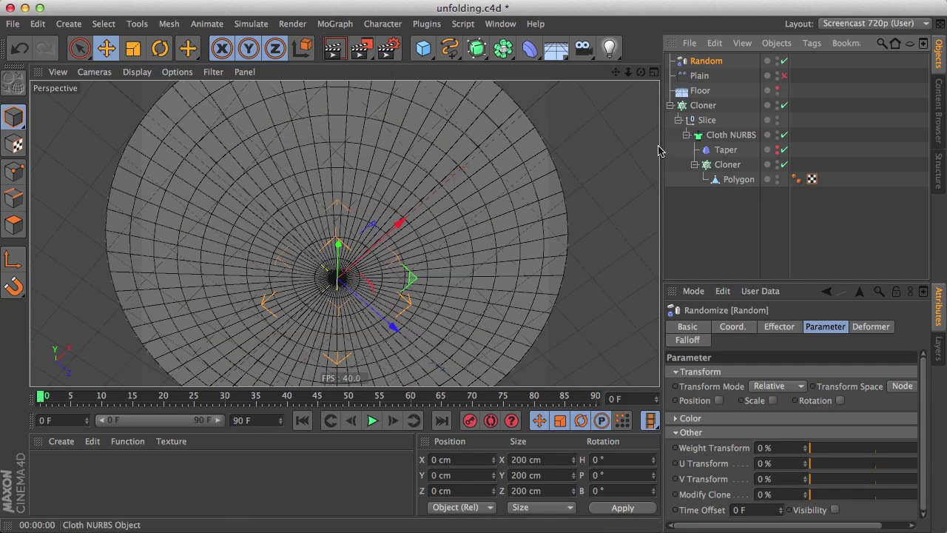
# Set the inner Cloner's transform display to Weight.
pyautogui.click(727, 164)
pyautogui.click(829, 328)
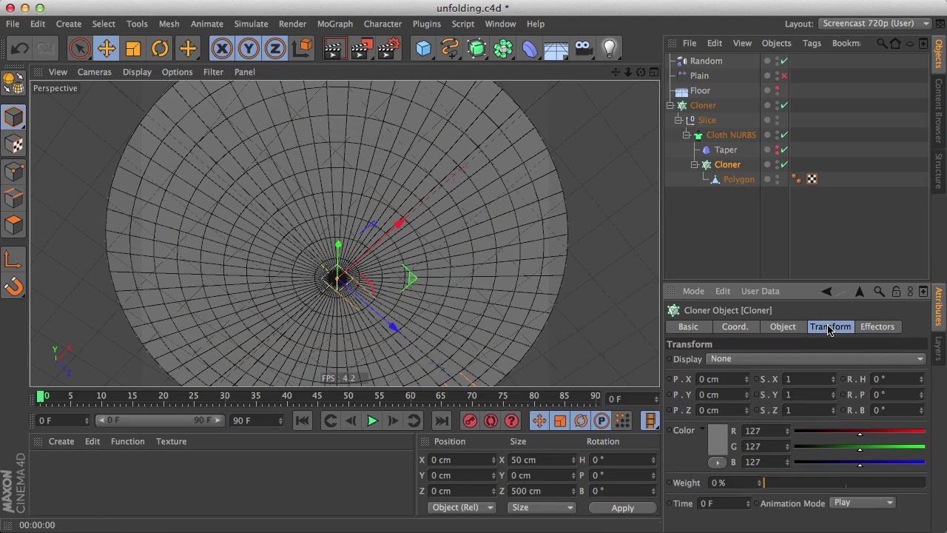
pyautogui.click(764, 360)
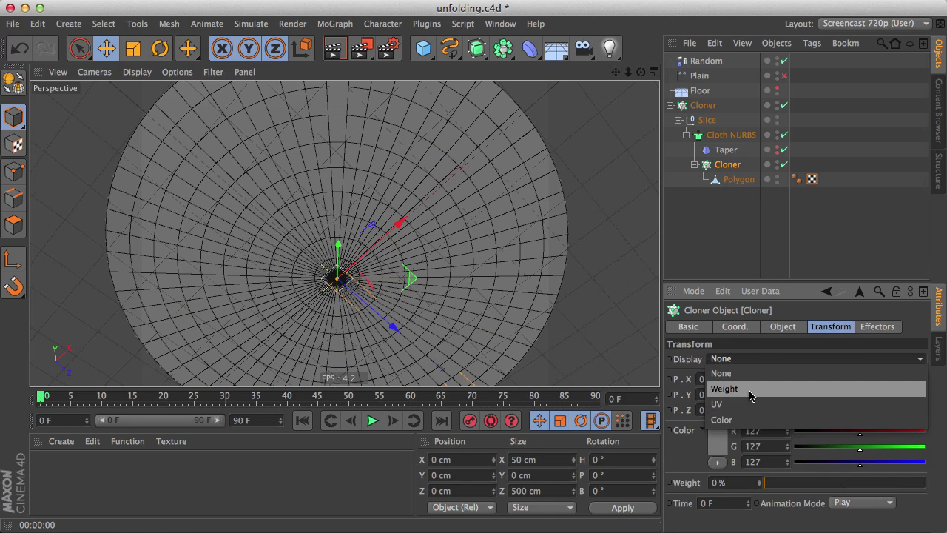
pyautogui.click(748, 392)
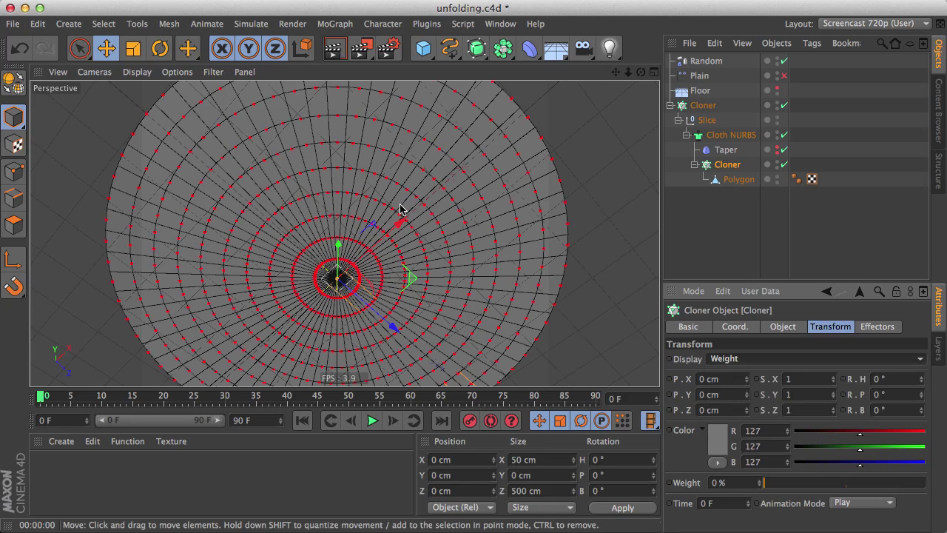
# Set the Random effector's Weight Transform to 100%.
pyautogui.click(704, 63)
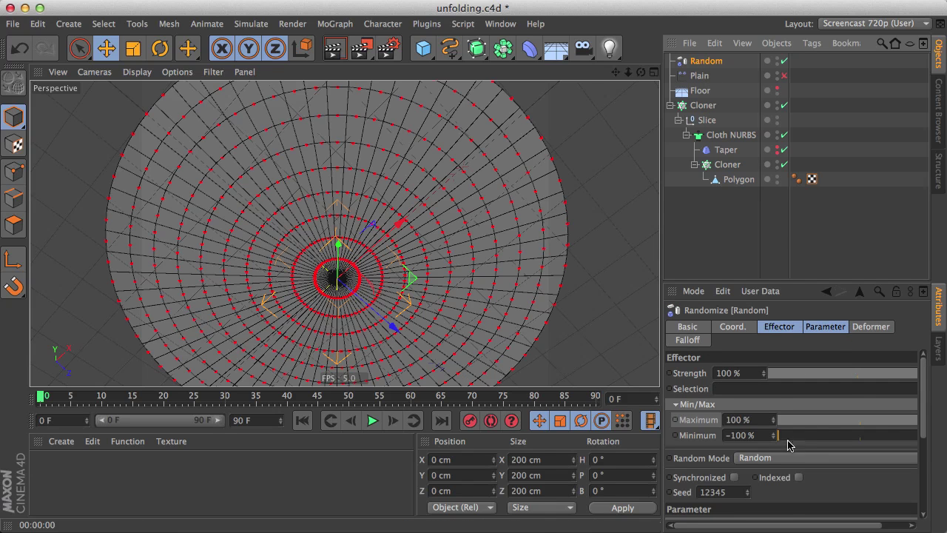
pyautogui.click(830, 327)
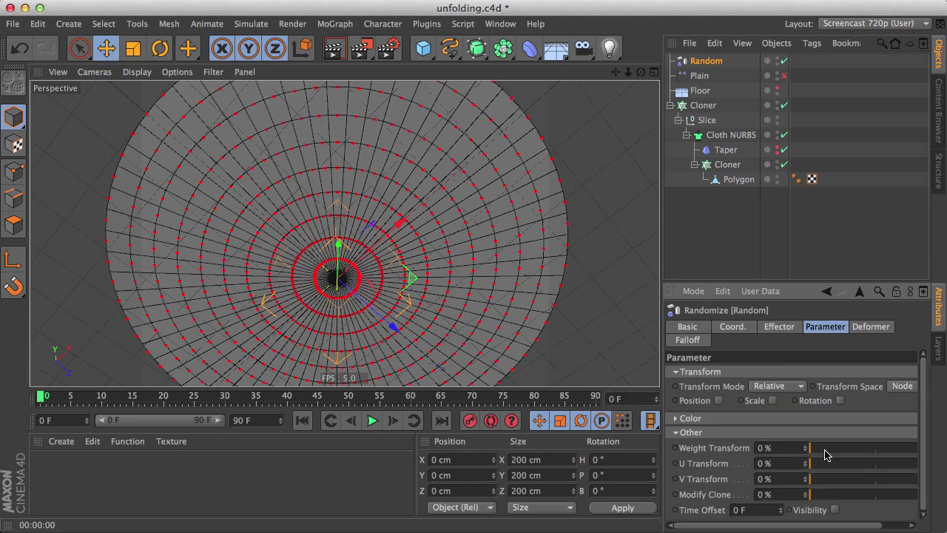
pyautogui.click(704, 450)
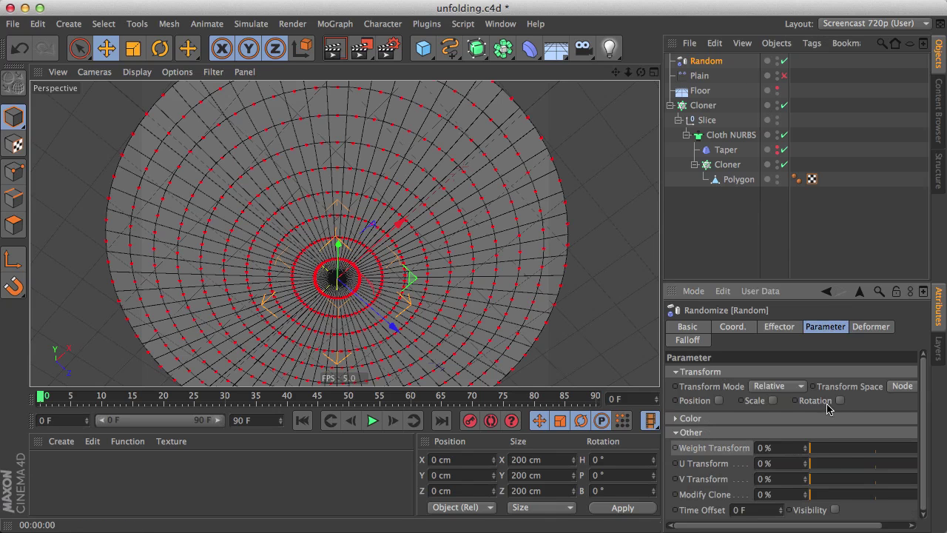
pyautogui.moveTo(827, 452); pyautogui.dragTo(946, 457)
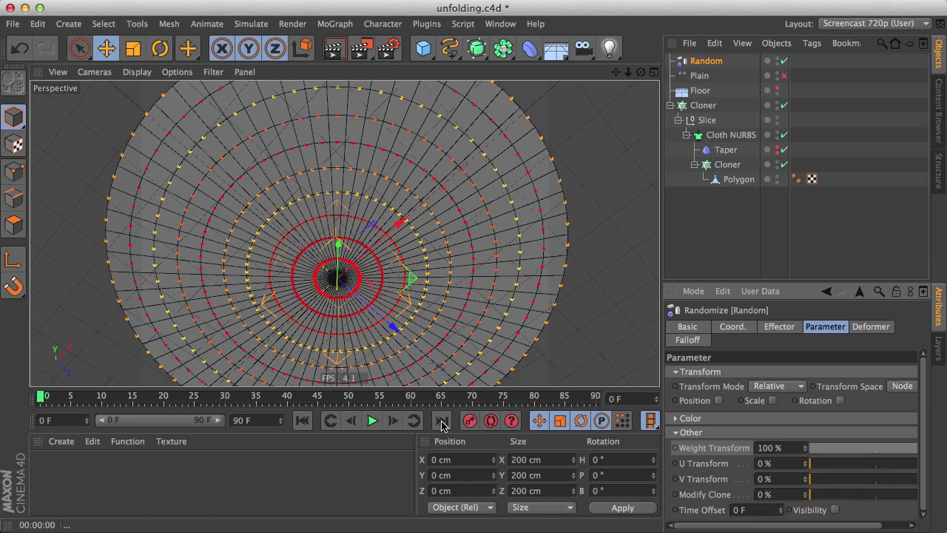
# Set the Random effector's Random Mode to Turbulence.
pyautogui.moveTo(437, 326)
pyautogui.keyDown('alt'); pyautogui.mouseDown()
pyautogui.moveTo(436, 296)
pyautogui.moveTo(433, 313)
pyautogui.mouseUp(); pyautogui.keyUp('alt')
pyautogui.keyDown('alt'); pyautogui.moveTo(373, 312); pyautogui.dragTo(406, 249); pyautogui.keyUp('alt')
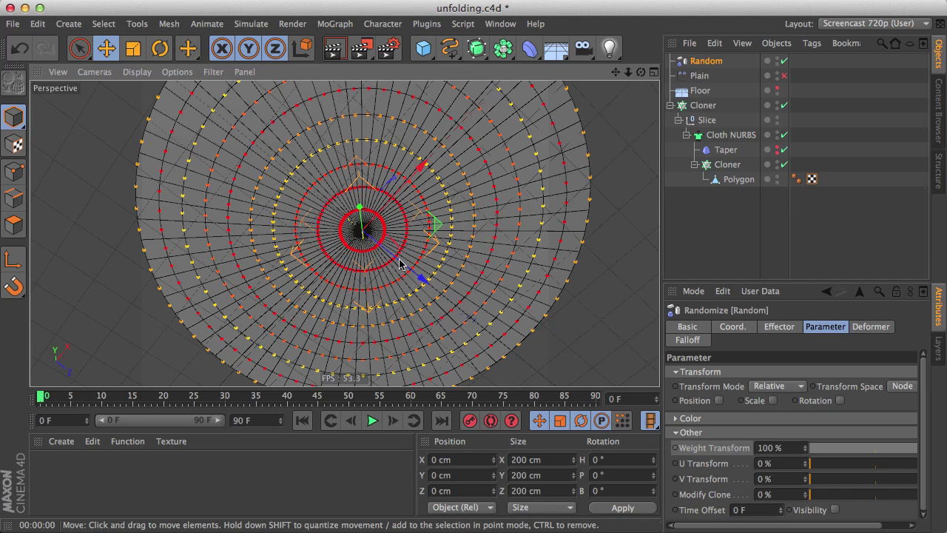
pyautogui.moveTo(332, 196); pyautogui.dragTo(418, 159)
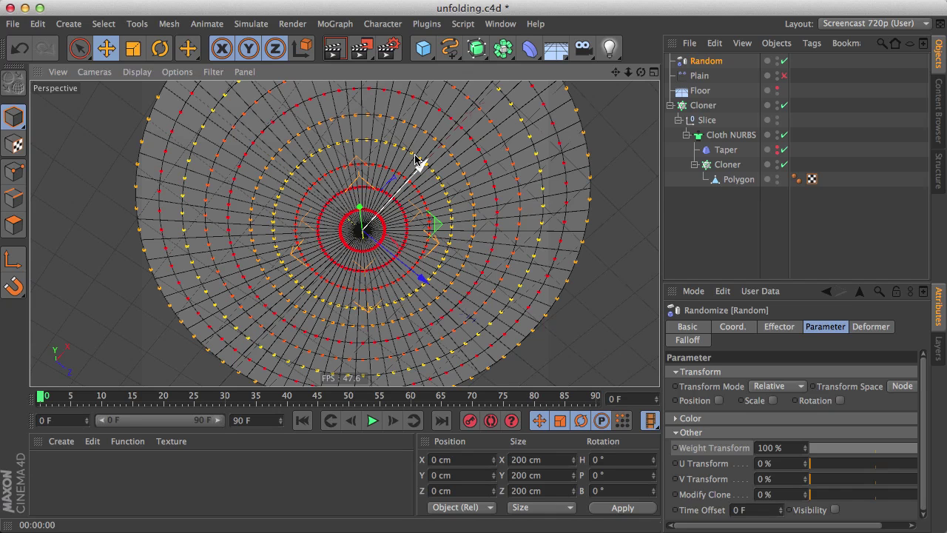
pyautogui.click(710, 165)
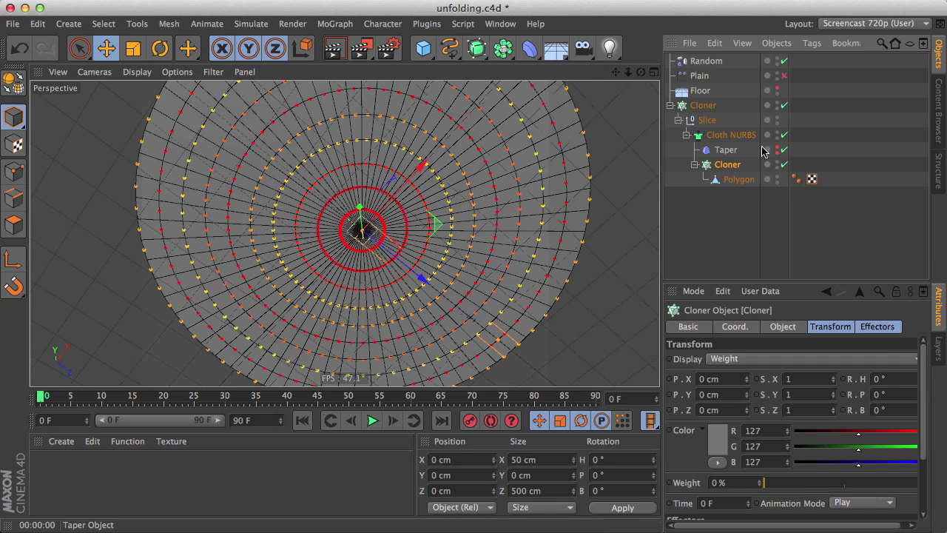
pyautogui.click(707, 62)
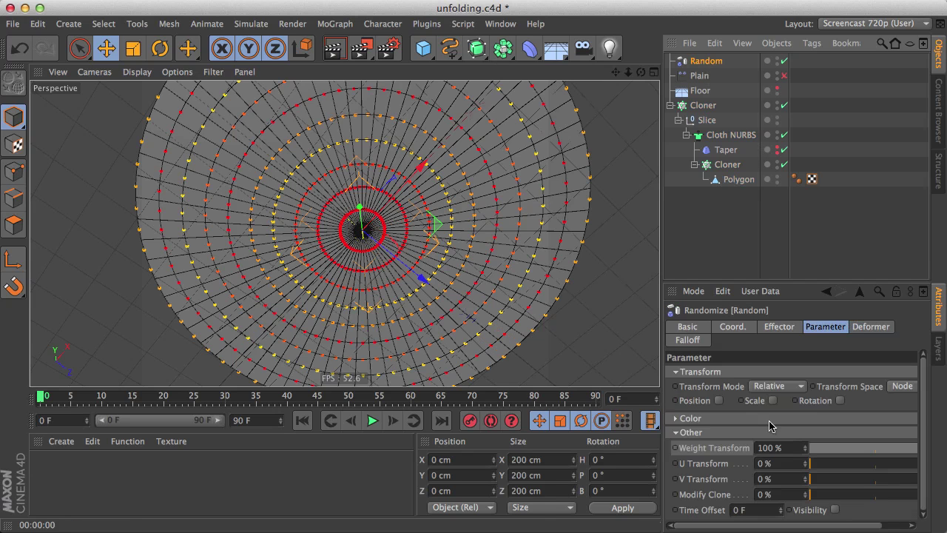
pyautogui.click(771, 327)
pyautogui.click(778, 459)
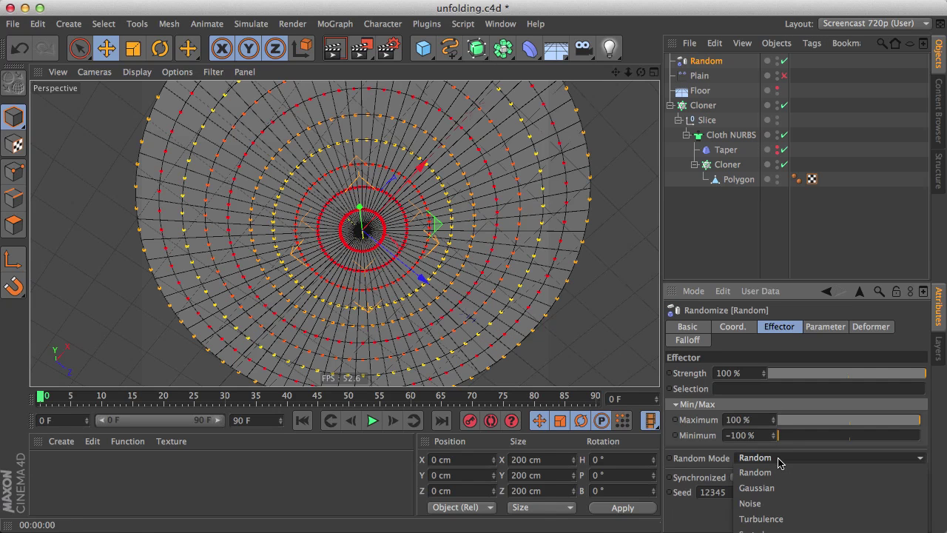
pyautogui.click(789, 519)
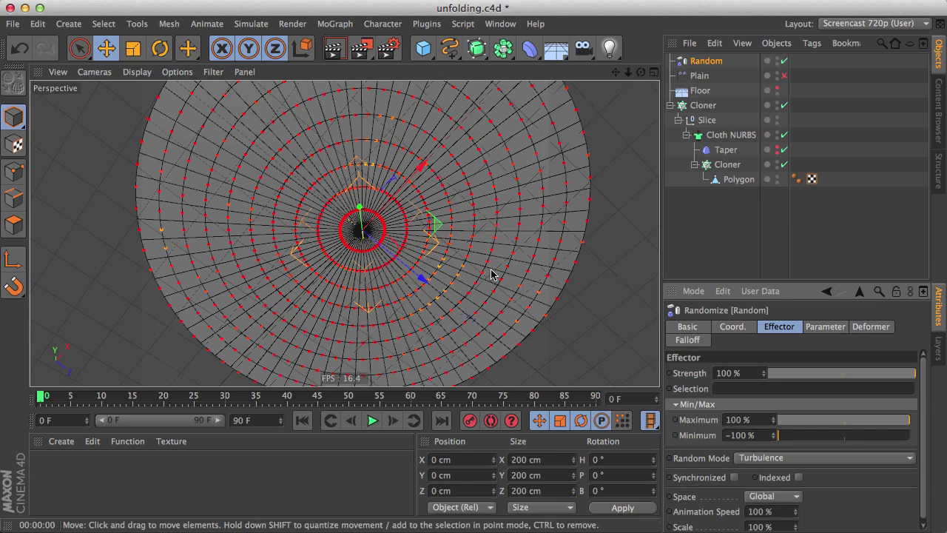
# Set the Random effector's Minimum to 0%.
pyautogui.moveTo(492, 271)
pyautogui.keyDown('alt'); pyautogui.mouseDown()
pyautogui.moveTo(477, 339)
pyautogui.moveTo(482, 268)
pyautogui.mouseUp(); pyautogui.keyUp('alt')
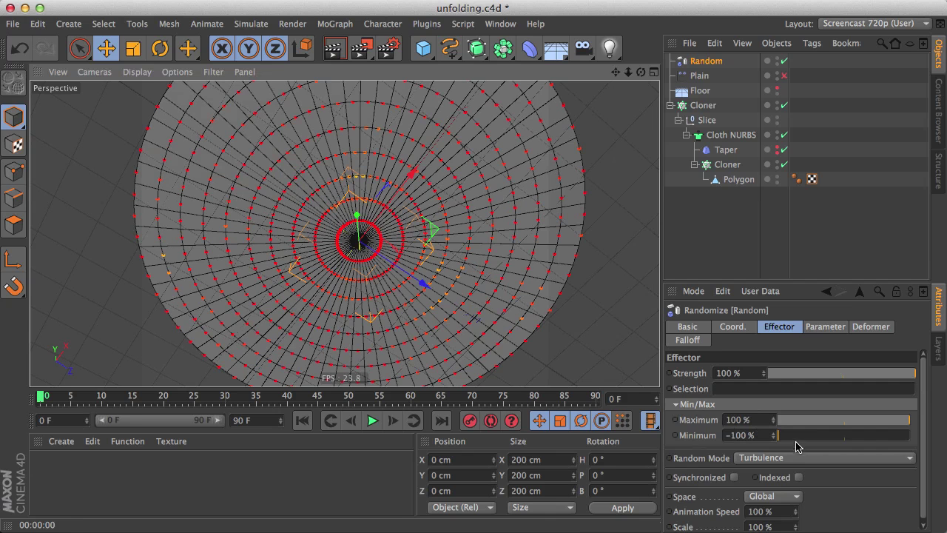
pyautogui.click(844, 434)
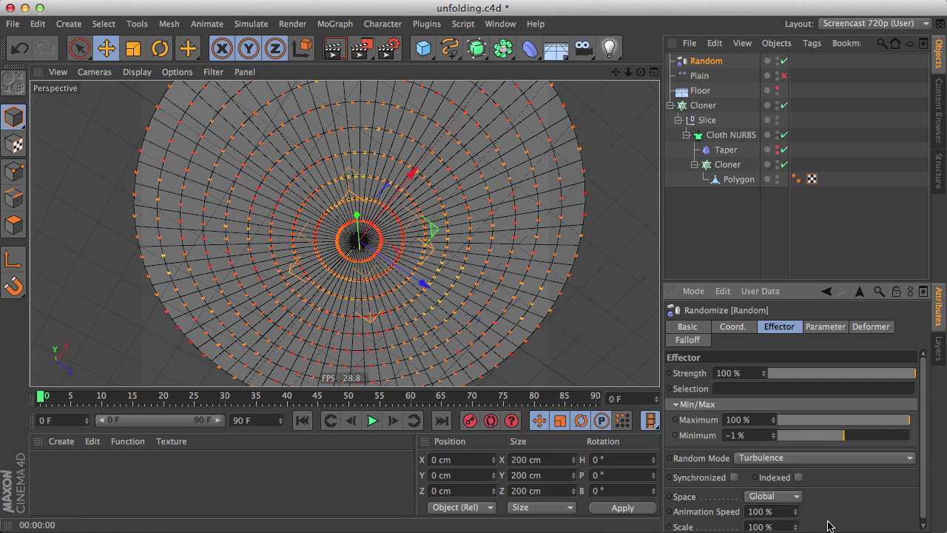
pyautogui.click(773, 434)
pyautogui.moveTo(924, 429); pyautogui.dragTo(923, 490)
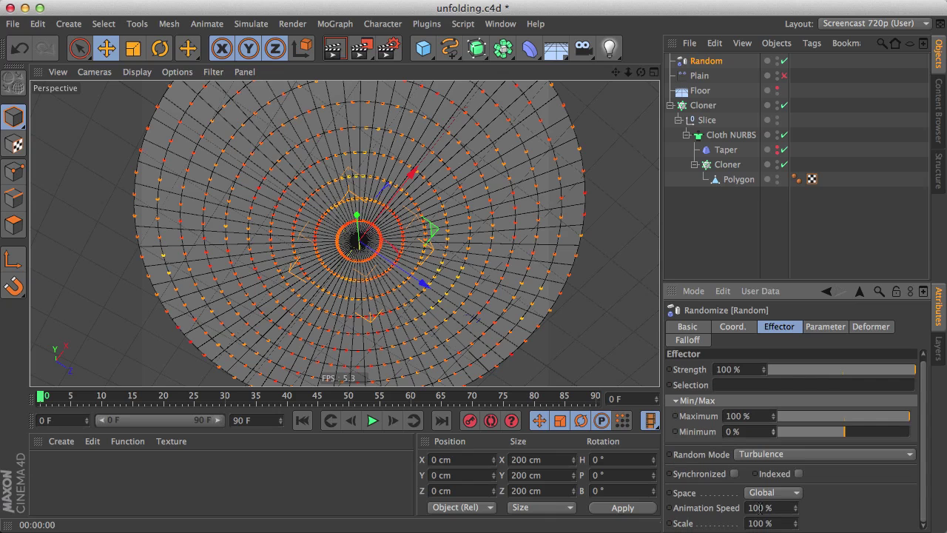
# Set the Random effector's turbulence Animation Speed to 10% and its Scale to 32%.
pyautogui.moveTo(759, 508); pyautogui.dragTo(828, 505)
pyautogui.press('BackSpace')
pyautogui.press('Return')
pyautogui.moveTo(795, 523)
pyautogui.mouseDown()
pyautogui.moveTo(795, 532)
pyautogui.moveTo(795, 515)
pyautogui.mouseUp()
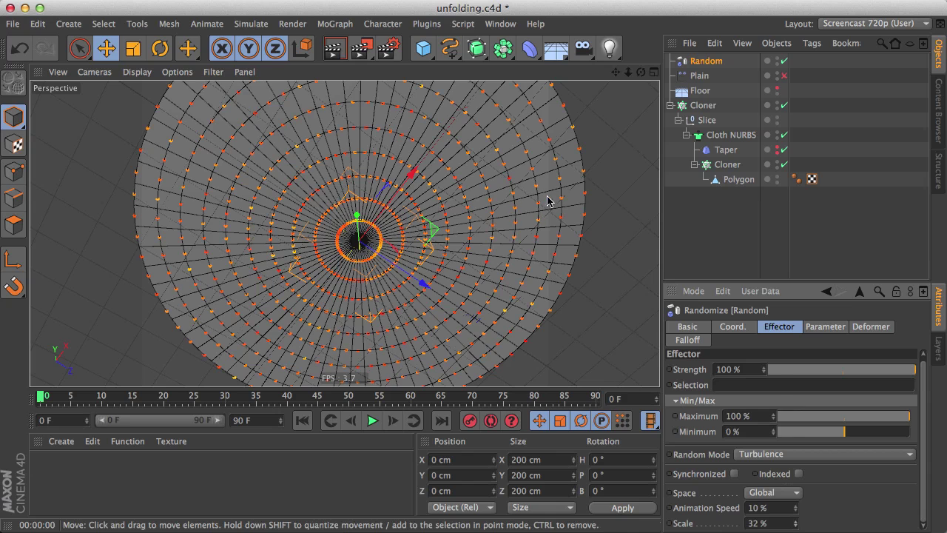
# Re-enable the Plain effector and set the inner Cloner's transform display to None.
pyautogui.moveTo(534, 185)
pyautogui.keyDown('alt'); pyautogui.mouseDown()
pyautogui.moveTo(516, 260)
pyautogui.moveTo(530, 185)
pyautogui.mouseUp(); pyautogui.keyUp('alt')
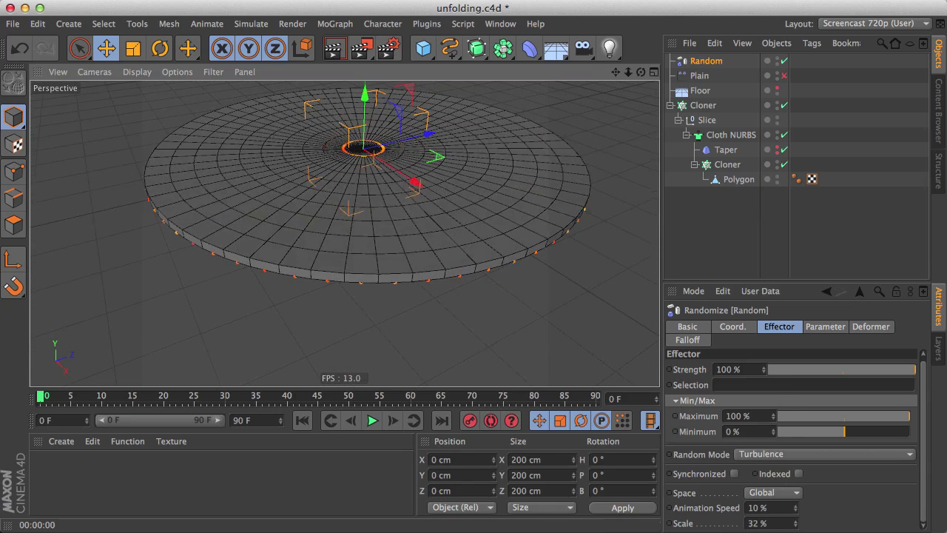
pyautogui.click(784, 75)
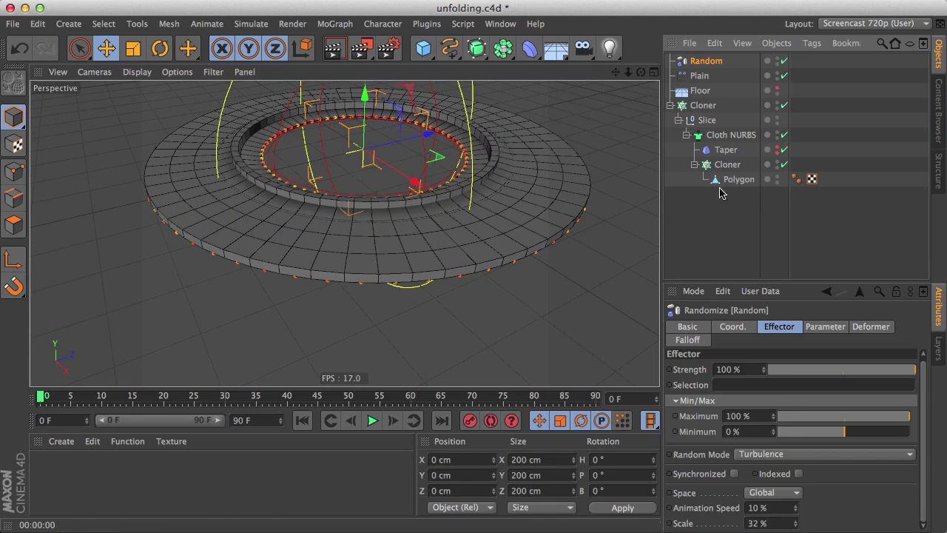
pyautogui.click(726, 164)
pyautogui.click(771, 358)
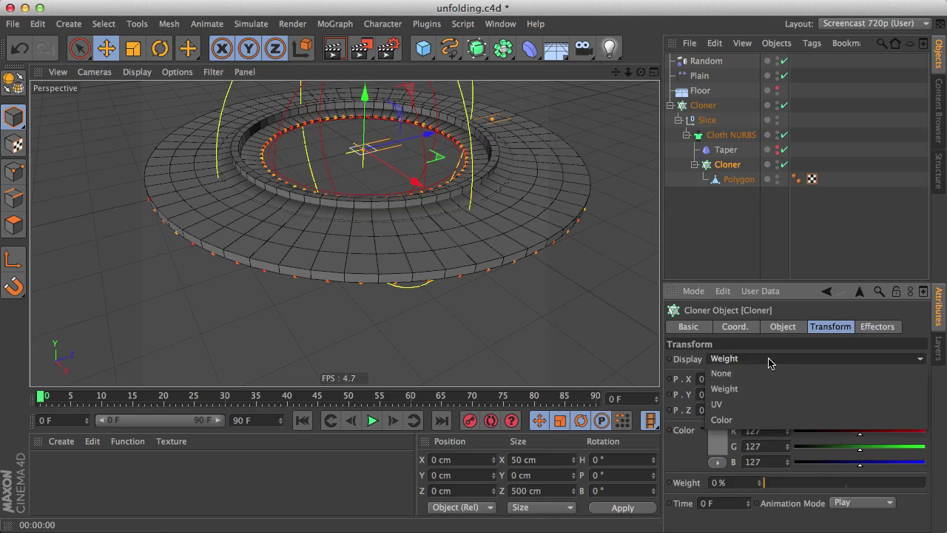
pyautogui.click(750, 374)
pyautogui.click(734, 227)
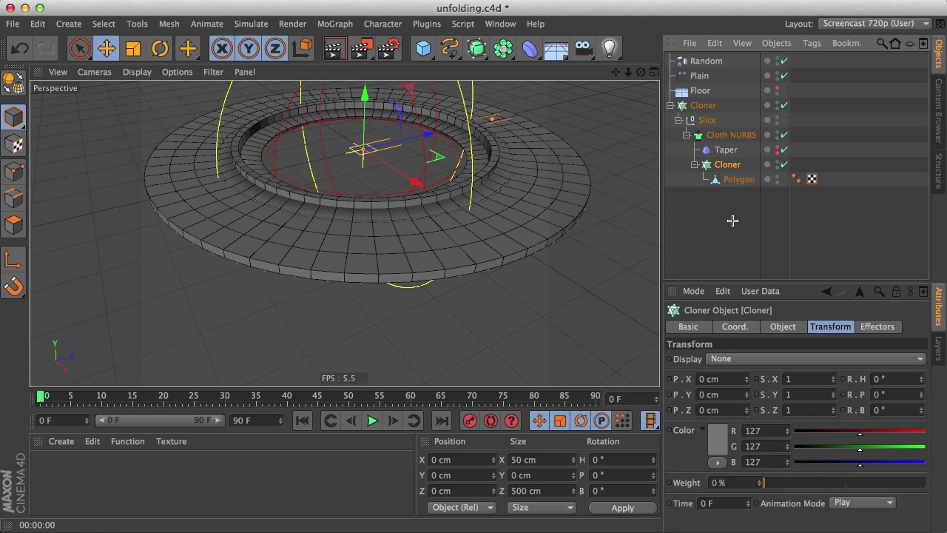
# Reduce the Plain effector's falloff Weight to 0%.
pyautogui.keyDown('alt'); pyautogui.moveTo(458, 253); pyautogui.dragTo(434, 310); pyautogui.keyUp('alt')
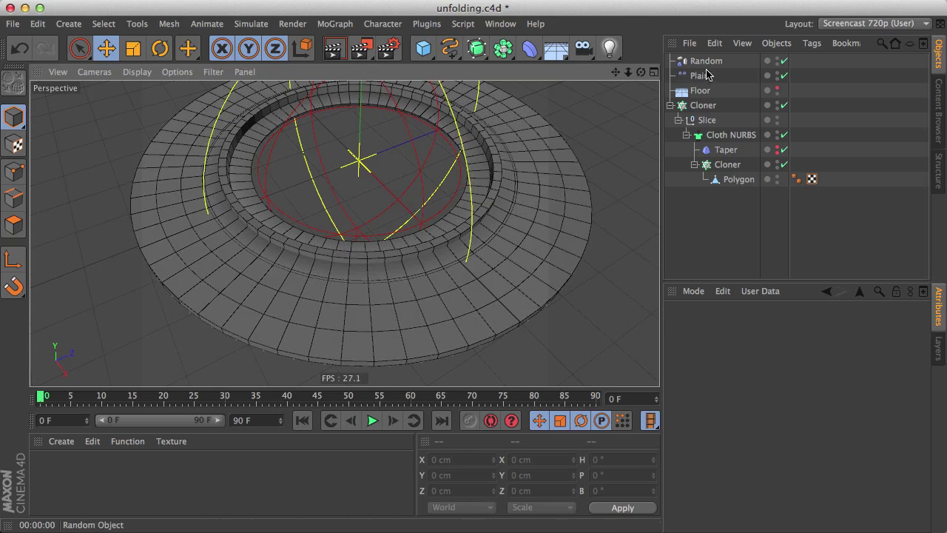
pyautogui.click(706, 74)
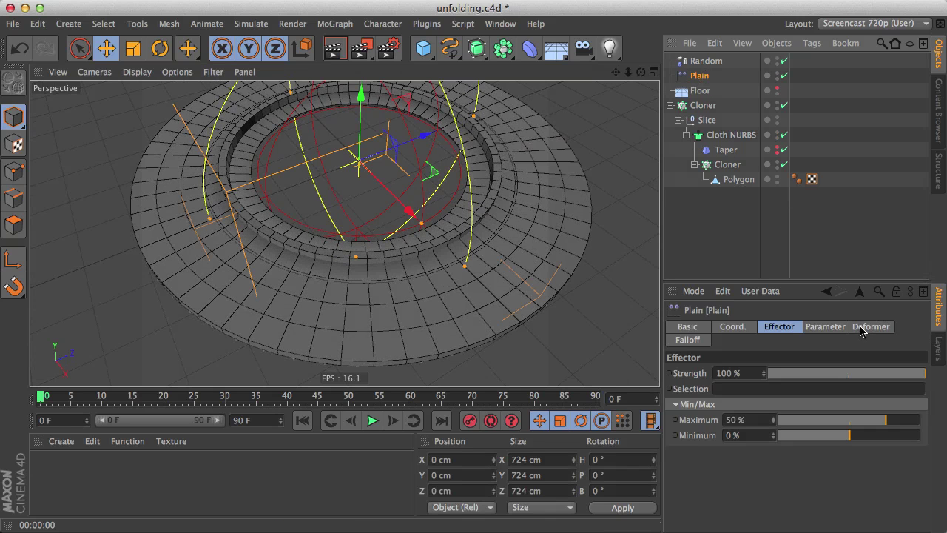
pyautogui.click(688, 340)
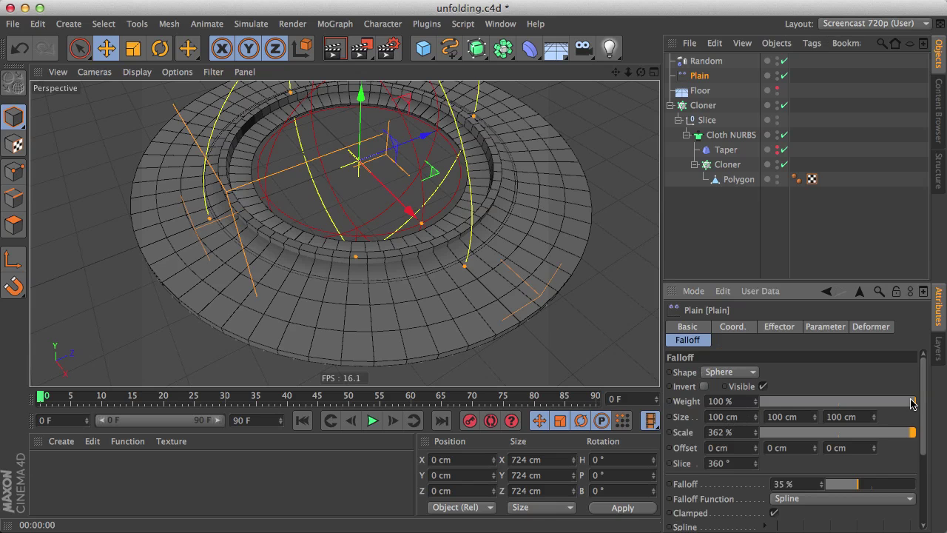
pyautogui.moveTo(912, 403); pyautogui.dragTo(554, 418)
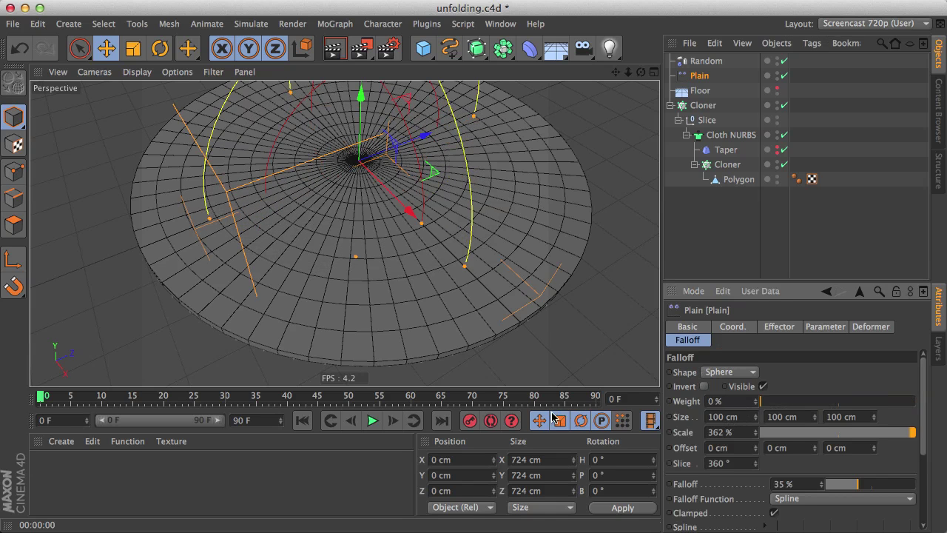
# Reorder the inner Cloner's effectors so that Random is evaluated before Plain.
pyautogui.keyDown('alt'); pyautogui.moveTo(436, 222); pyautogui.dragTo(456, 164); pyautogui.keyUp('alt')
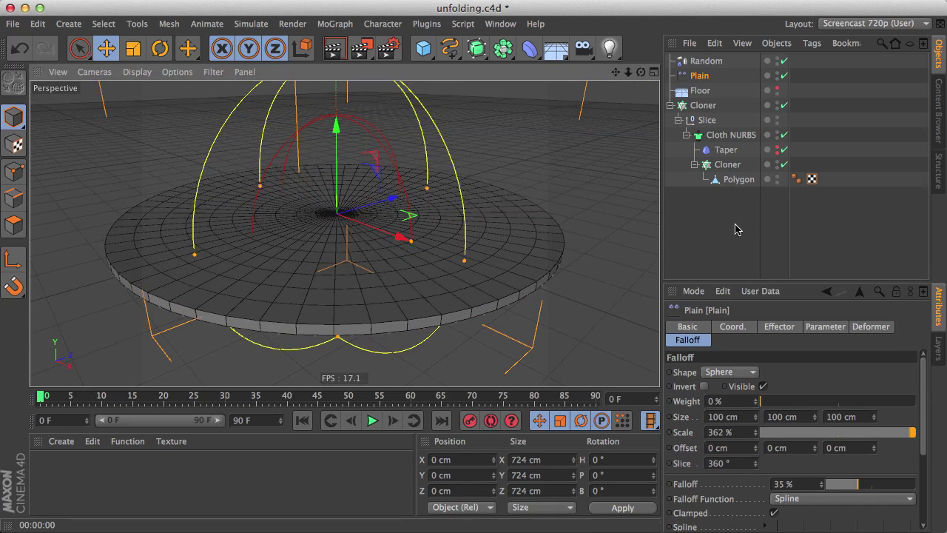
pyautogui.click(728, 164)
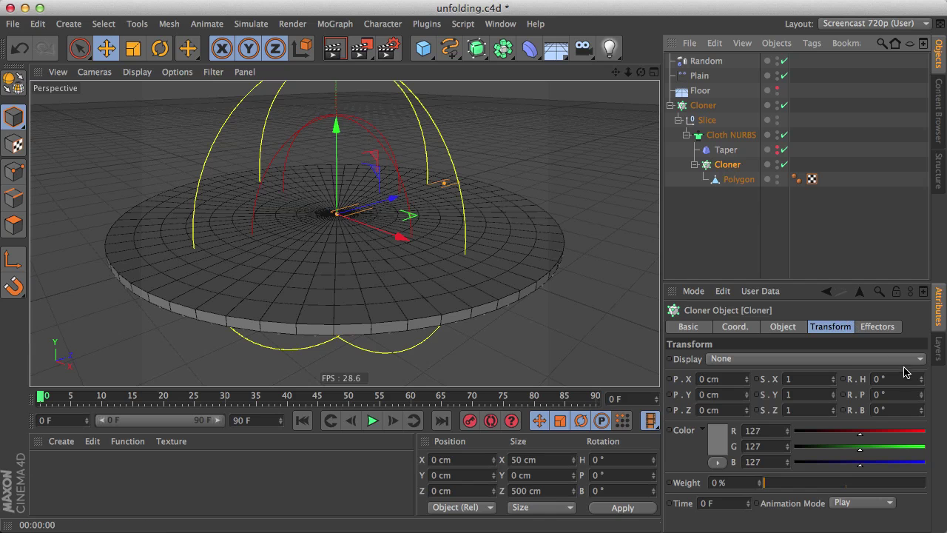
pyautogui.click(893, 331)
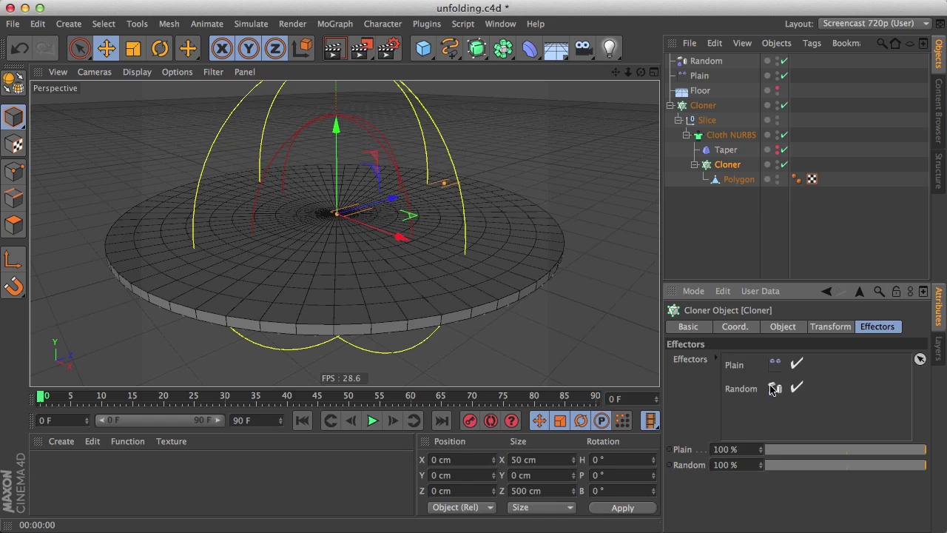
pyautogui.moveTo(736, 366); pyautogui.dragTo(748, 393)
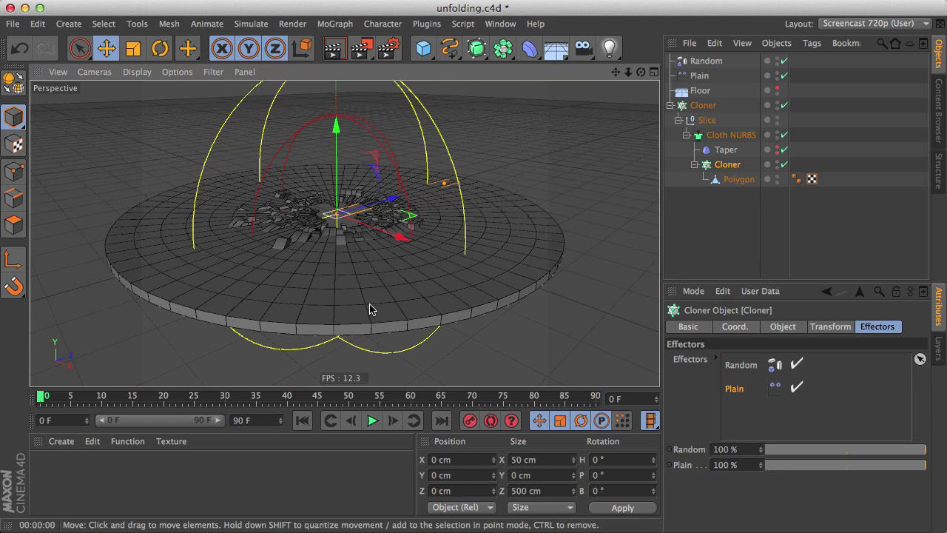
pyautogui.keyDown('alt'); pyautogui.moveTo(370, 311); pyautogui.dragTo(324, 302); pyautogui.keyUp('alt')
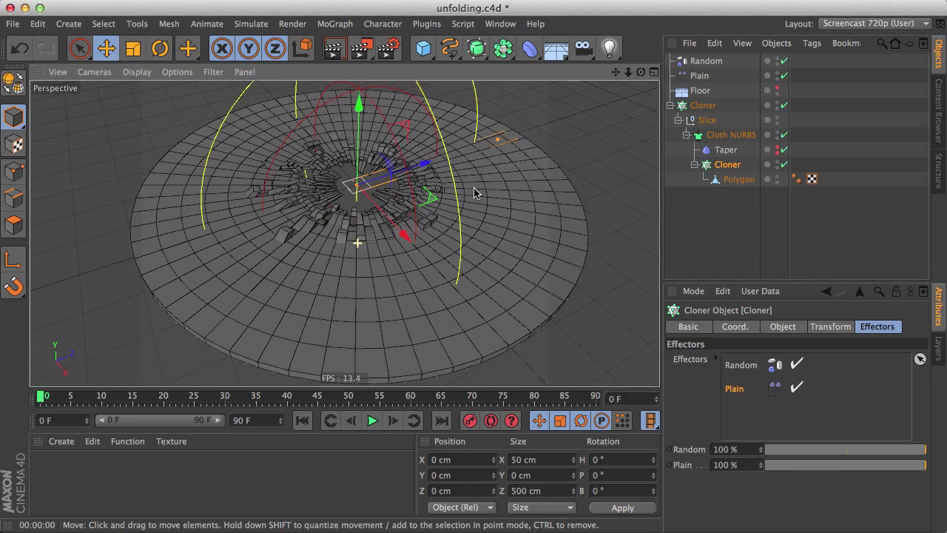
# Set the Plain effector's falloff Weight to 50% and enlarge its falloff Scale to 1111%.
pyautogui.click(700, 65)
pyautogui.click(695, 76)
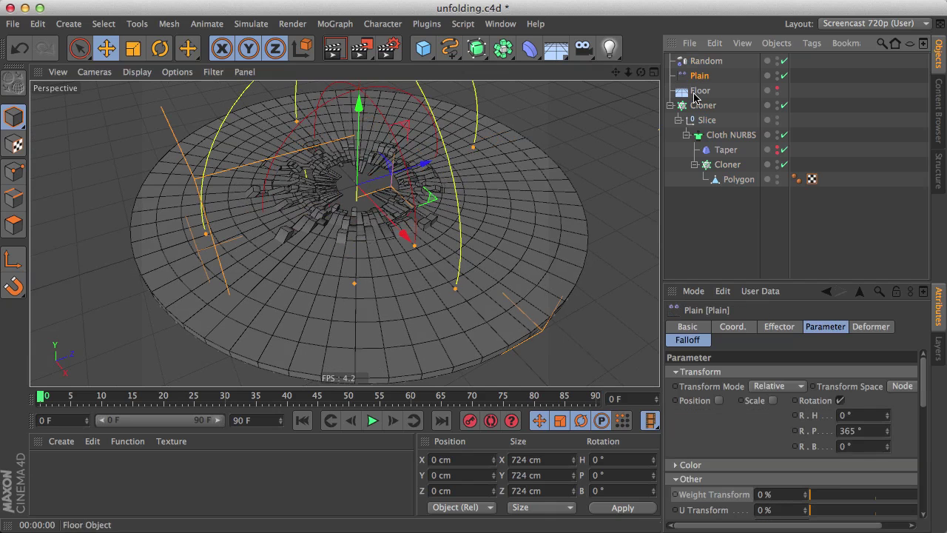
pyautogui.click(687, 341)
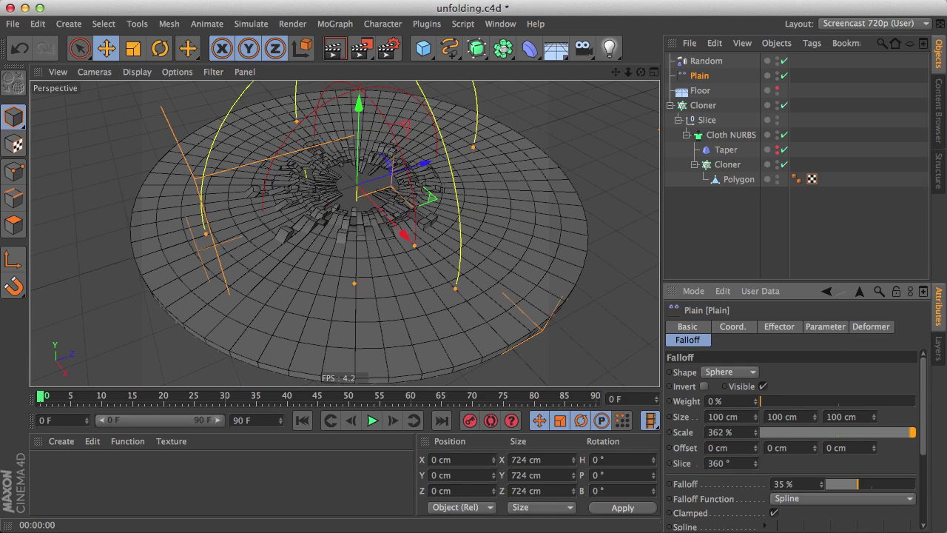
pyautogui.moveTo(755, 432); pyautogui.dragTo(840, 417)
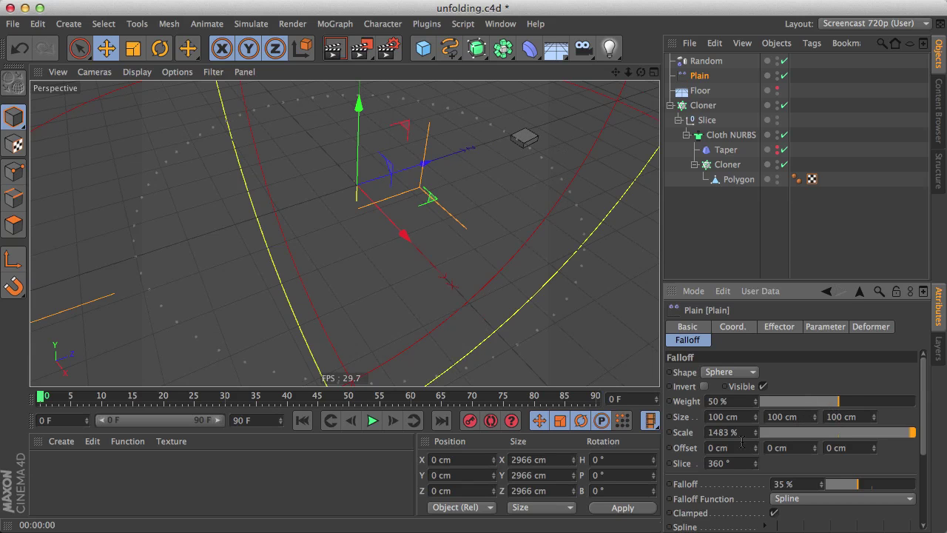
pyautogui.moveTo(755, 432)
pyautogui.mouseDown()
pyautogui.moveTo(677, 431)
pyautogui.moveTo(723, 432)
pyautogui.moveTo(762, 415)
pyautogui.mouseUp()
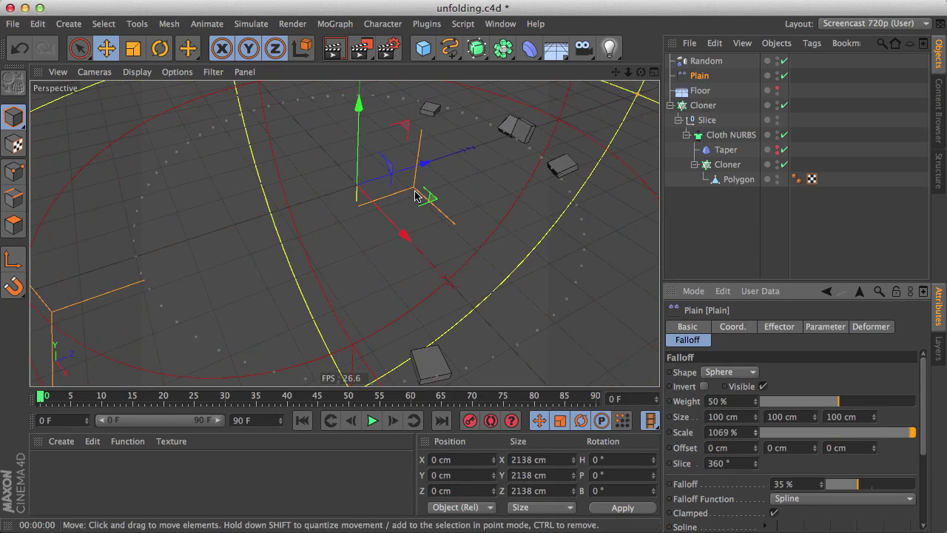
pyautogui.press('o')
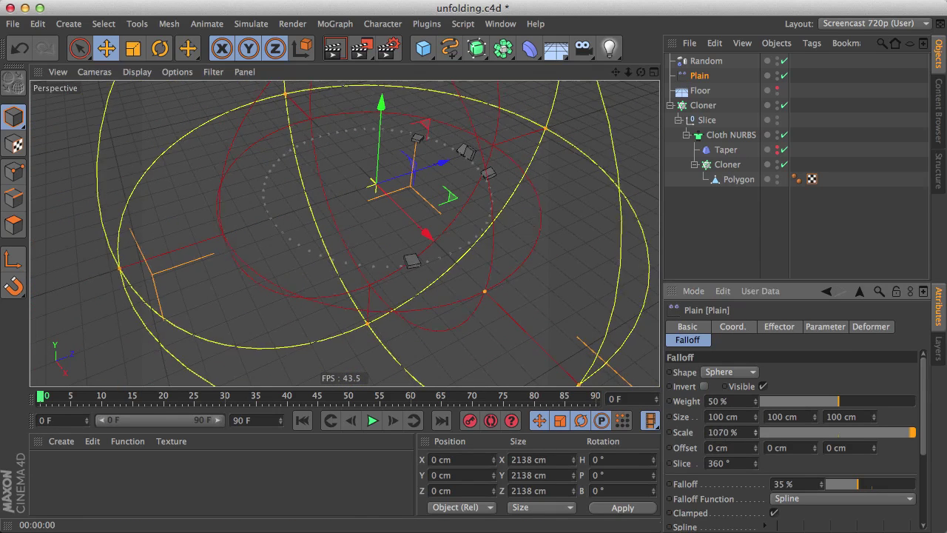
pyautogui.moveTo(753, 432); pyautogui.dragTo(755, 423)
# Move the Floor below the collapsed outer Cloner and group the Random effector, Plain effector and Cloner under a null.
pyautogui.click(670, 105)
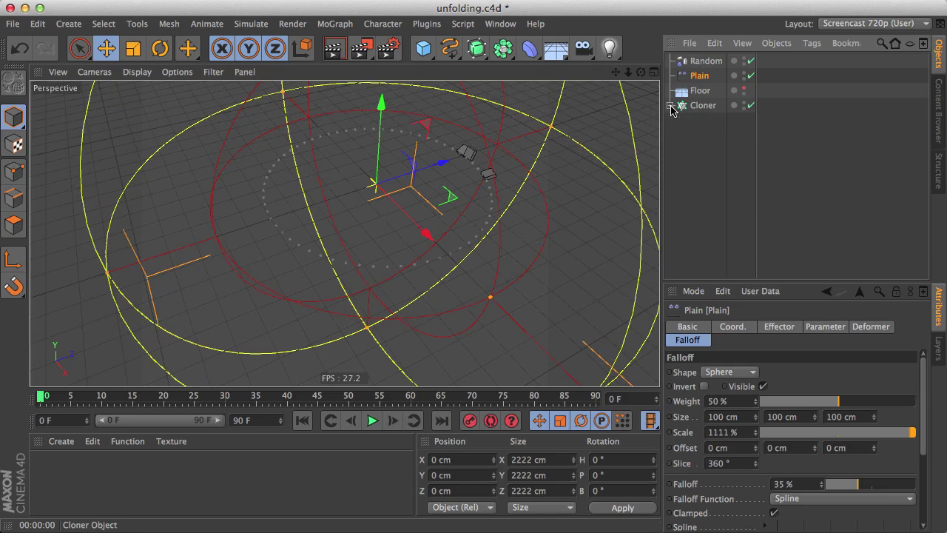
pyautogui.moveTo(683, 90); pyautogui.dragTo(708, 161)
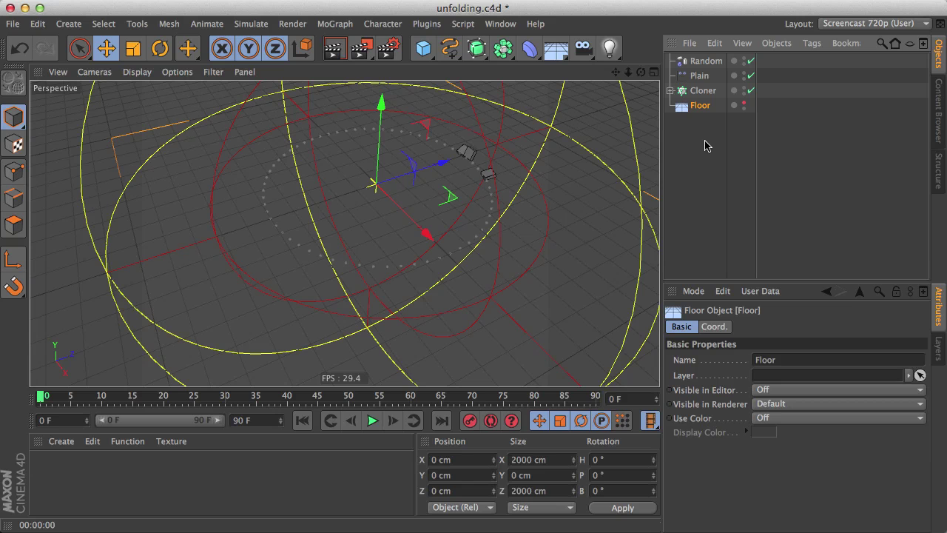
pyautogui.keyDown('shift'); pyautogui.click(701, 93); pyautogui.keyUp('shift')
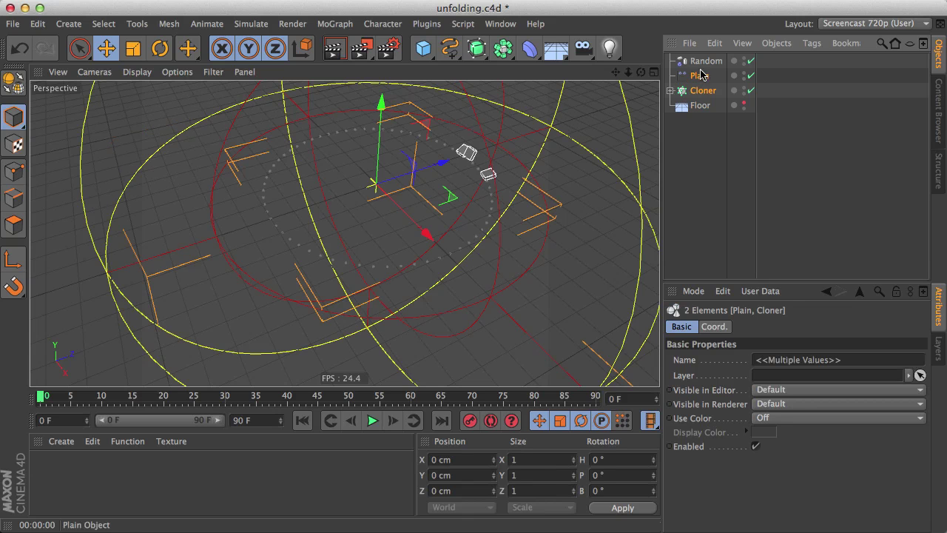
pyautogui.click(703, 64)
pyautogui.keyDown('shift'); pyautogui.click(701, 92); pyautogui.keyUp('shift')
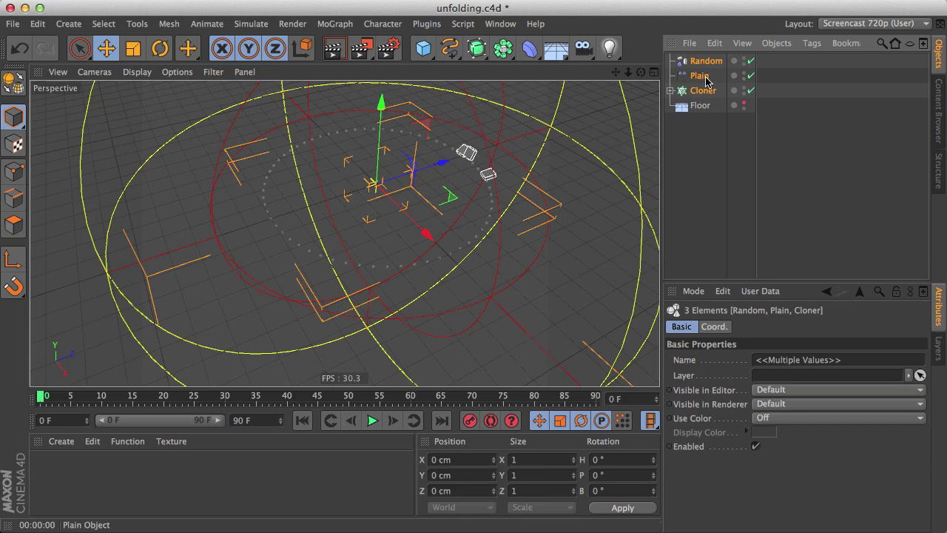
pyautogui.hotkey('alt', 'g')
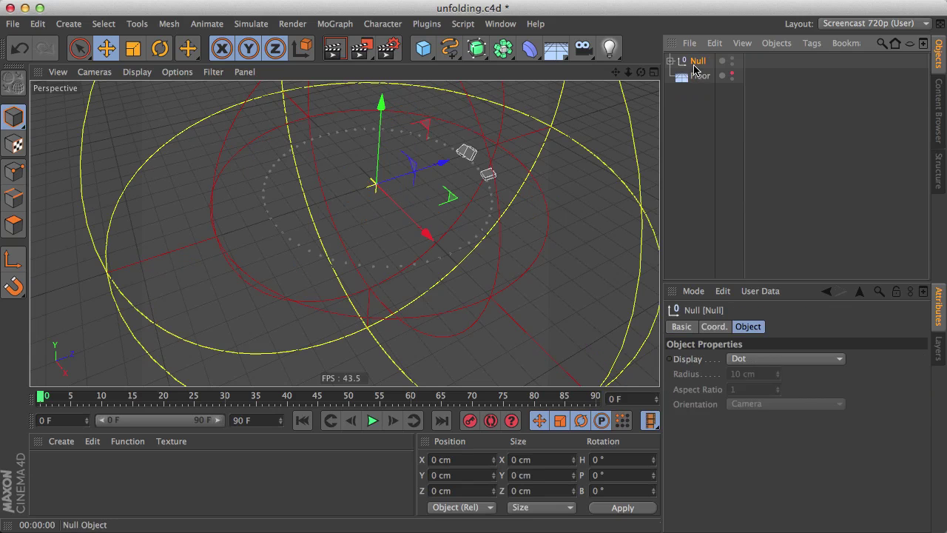
# Rename the new group null as "Unfolding Polygons".
pyautogui.doubleClick(698, 62)
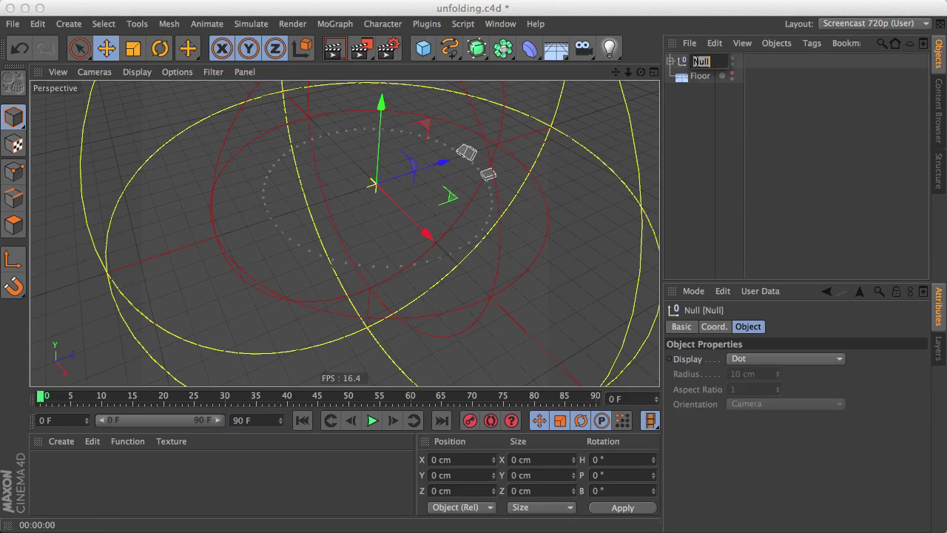
pyautogui.write('cnfolding Polyg')
pyautogui.press('Return')
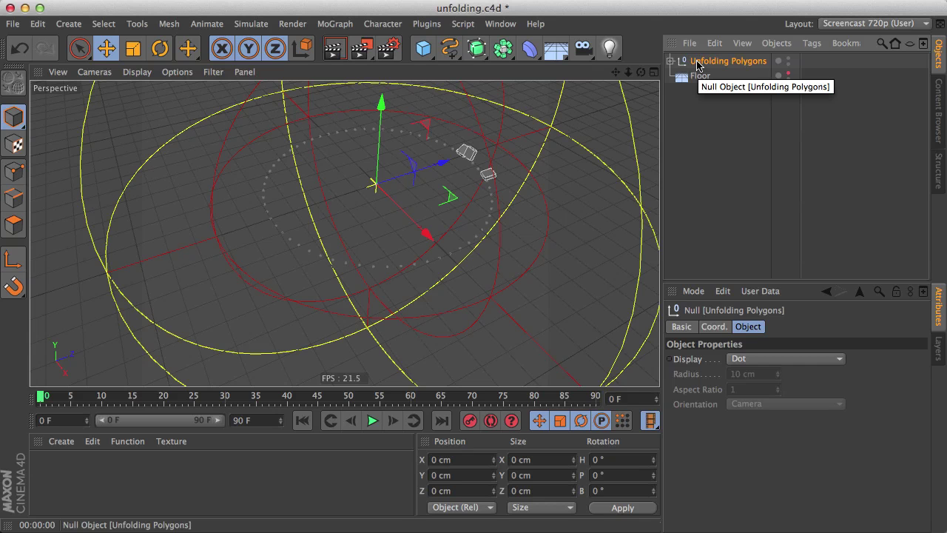
# Add a percent user data field named "Unfold" to the Unfolding Polygons null, using the Float Slider interface.
pyautogui.click(759, 293)
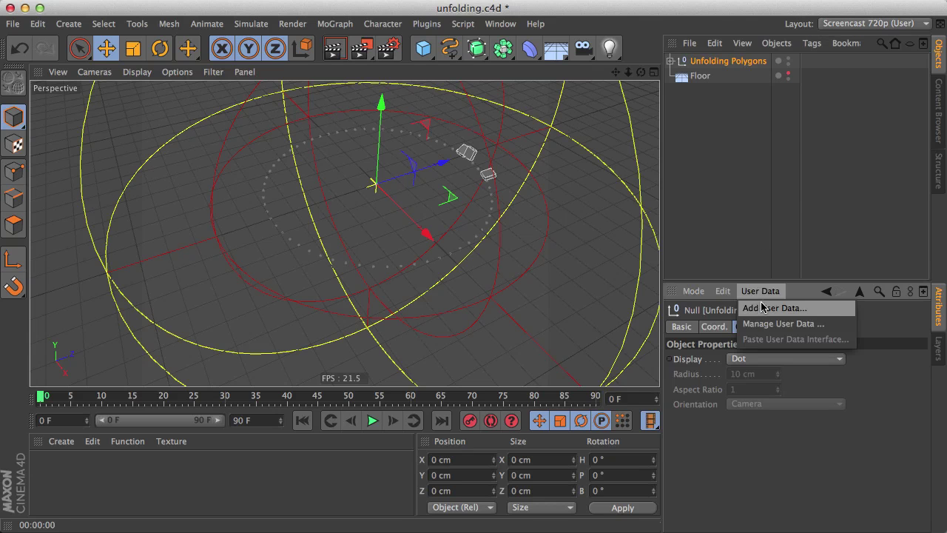
pyautogui.click(764, 307)
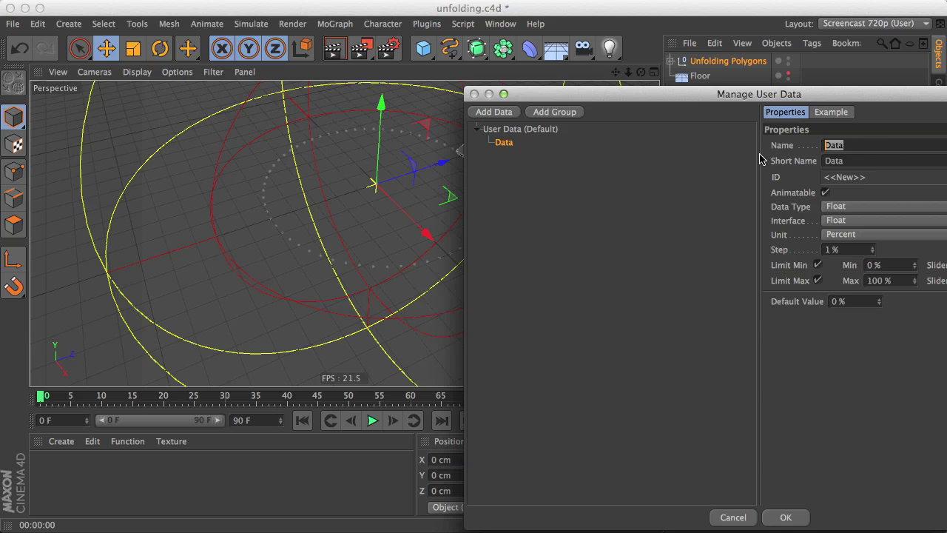
pyautogui.write('Unfold')
pyautogui.press('Tab')
pyautogui.moveTo(856, 94); pyautogui.dragTo(508, 0)
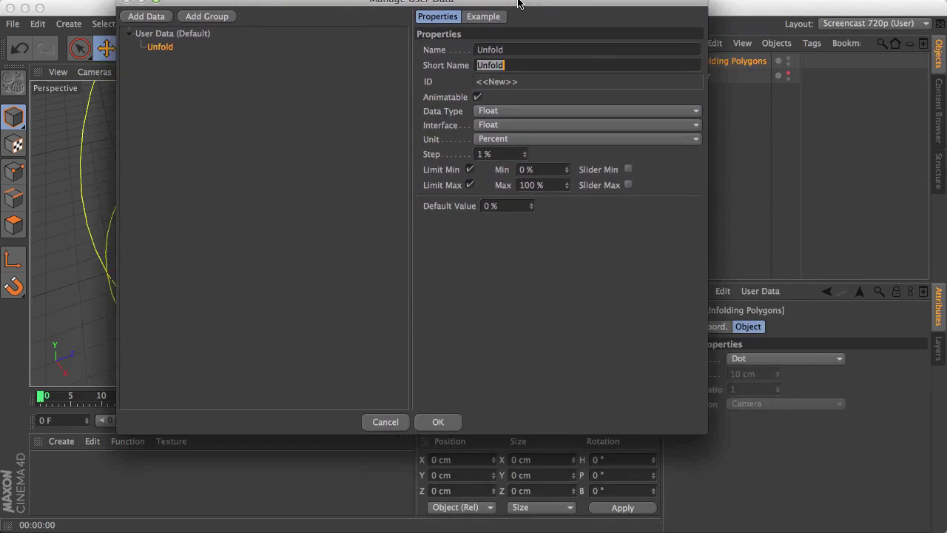
pyautogui.click(501, 125)
pyautogui.click(499, 154)
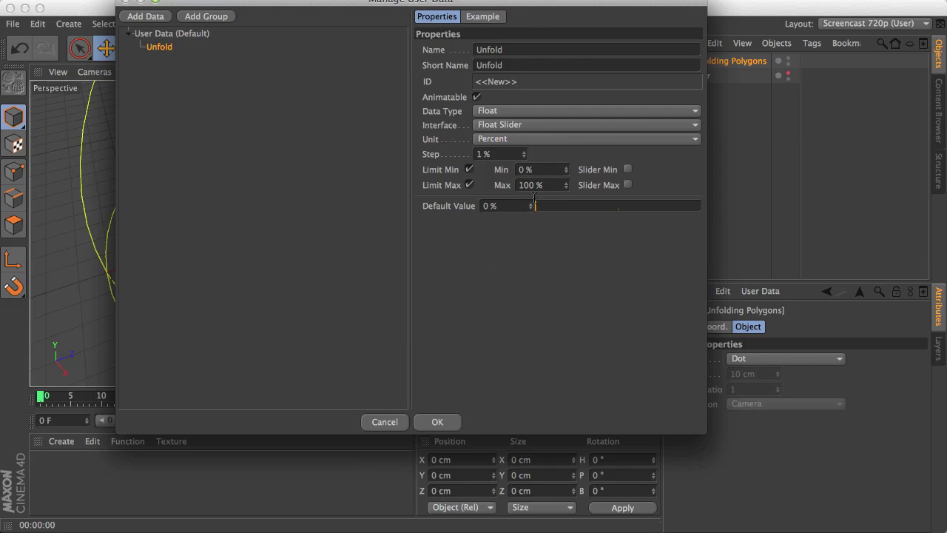
pyautogui.click(448, 421)
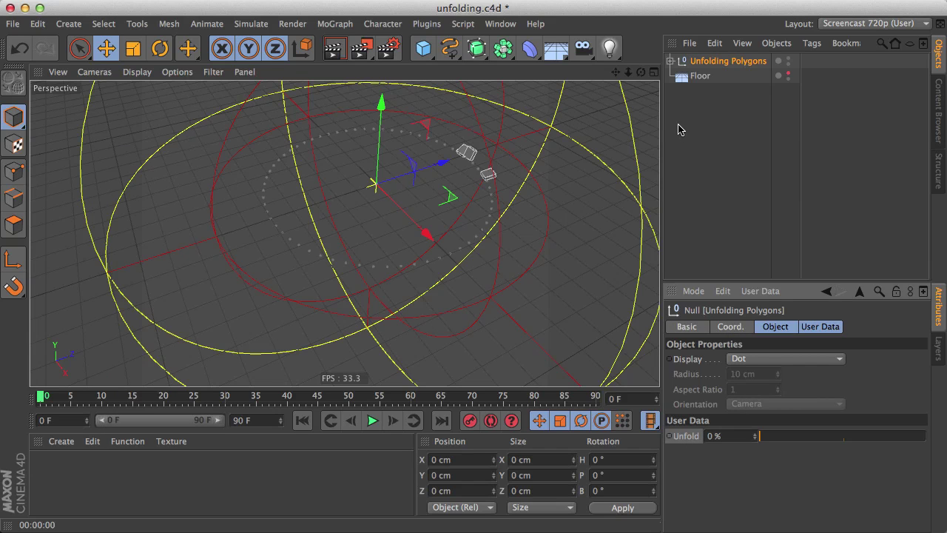
# Set the null's Unfold user data parameter as the driver.
pyautogui.rightClick(679, 438)
pyautogui.moveTo(705, 444)
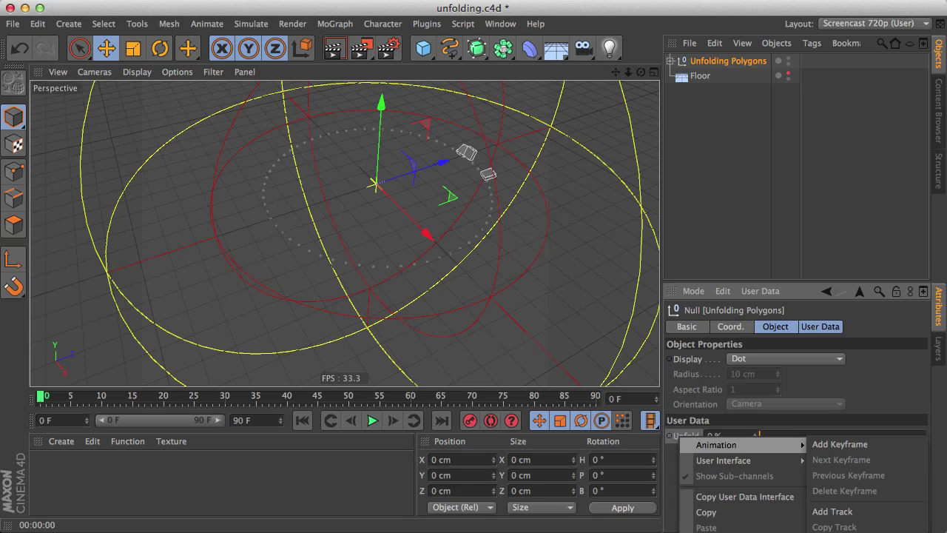
pyautogui.press('Escape')
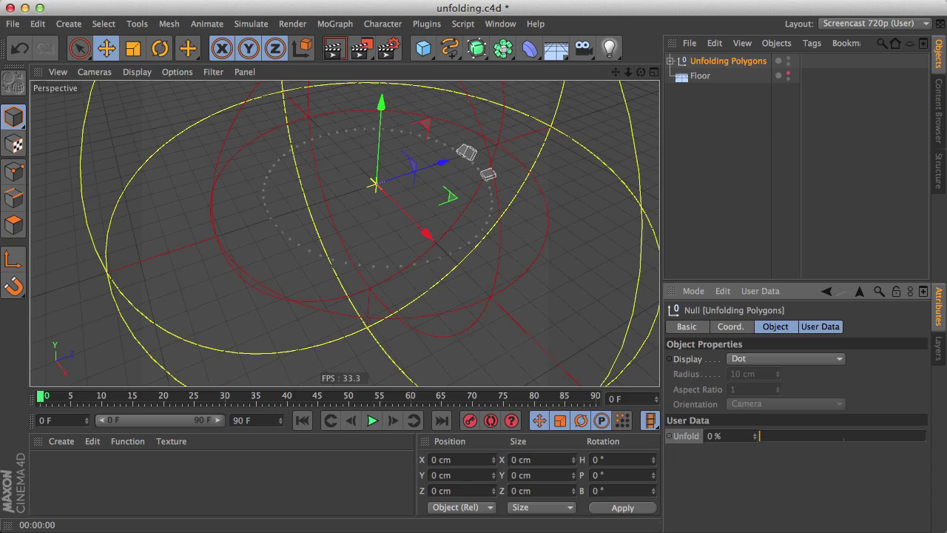
# Set the Plain effector's falloff Scale to 1700%.
pyautogui.click(670, 62)
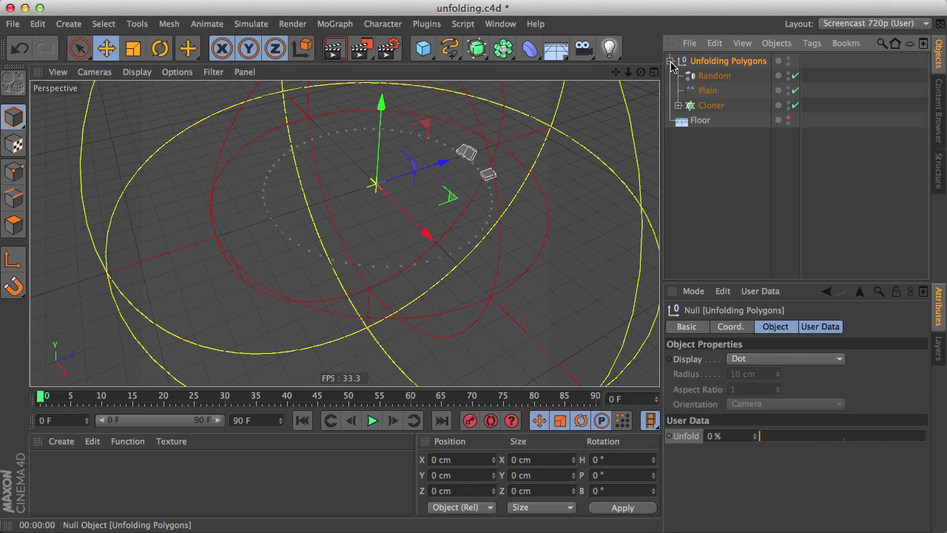
pyautogui.click(706, 90)
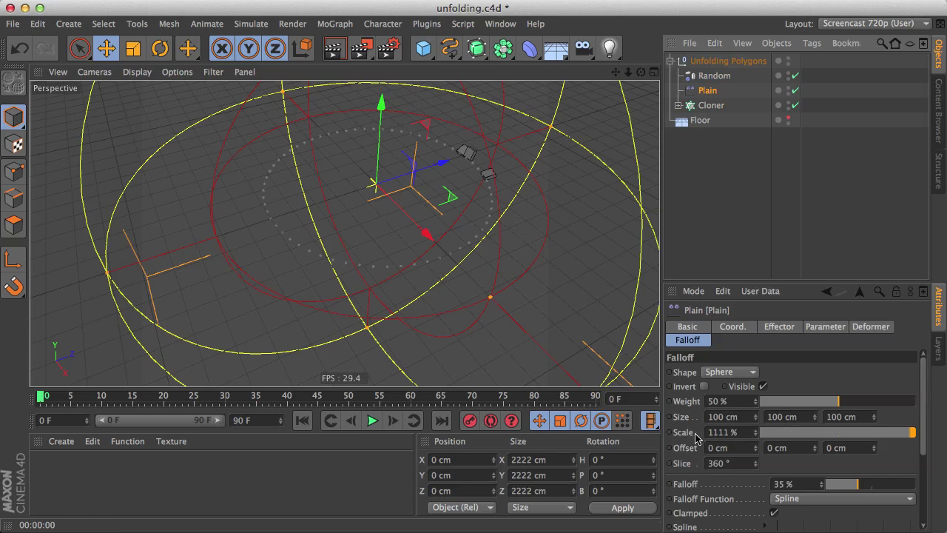
pyautogui.moveTo(754, 437); pyautogui.dragTo(748, 435)
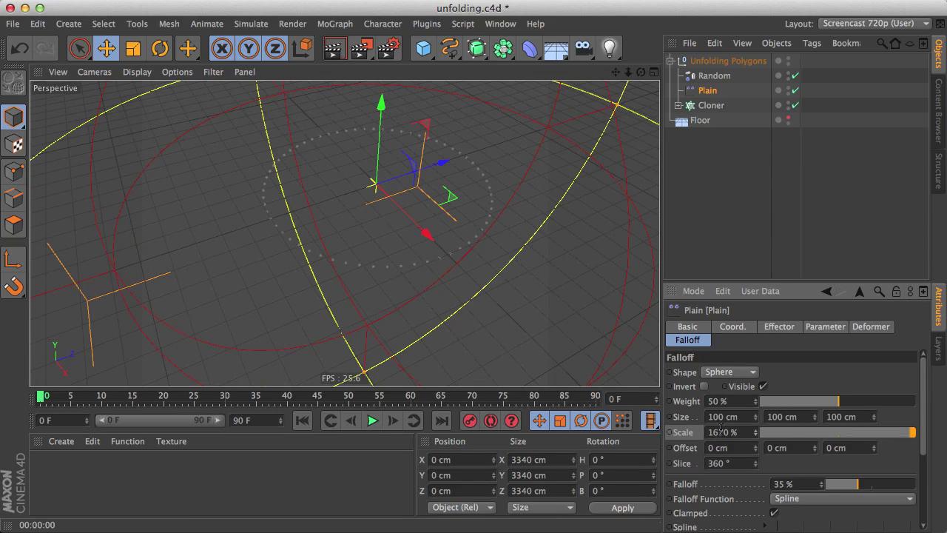
pyautogui.write('17')
pyautogui.press('Return')
# Make the Plain effector's falloff Scale driven by Unfold, and spread out the nodes in the generated XPresso expression.
pyautogui.rightClick(681, 431)
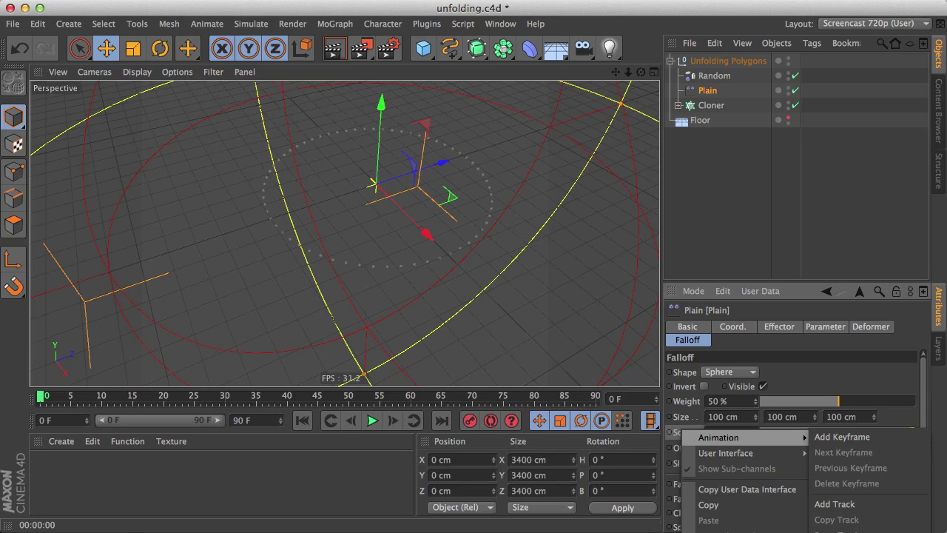
pyautogui.press('Escape')
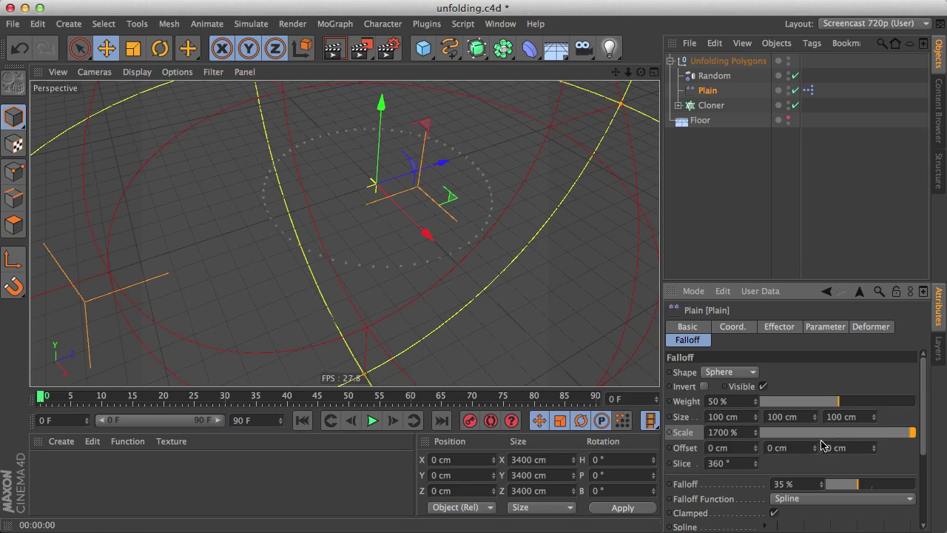
pyautogui.click(809, 90)
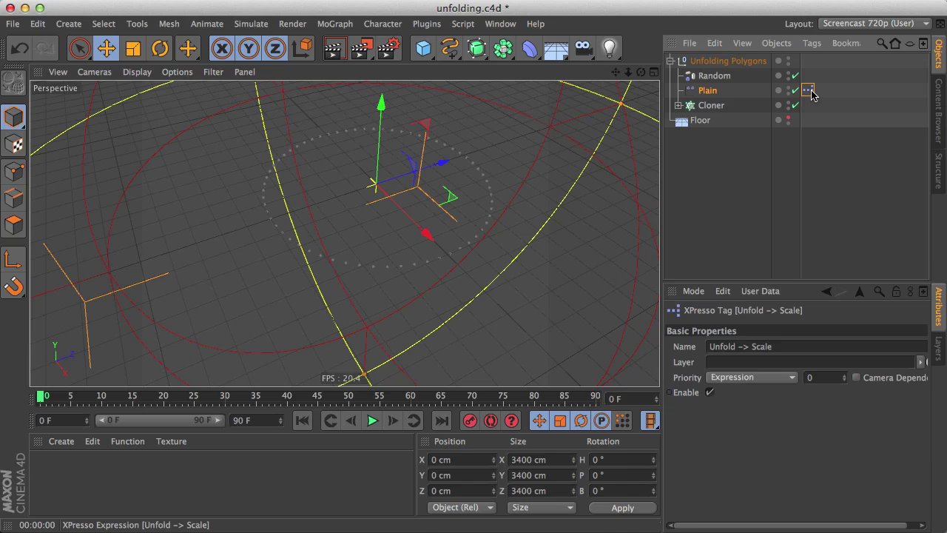
pyautogui.doubleClick(809, 90)
pyautogui.moveTo(333, 194); pyautogui.dragTo(382, 155)
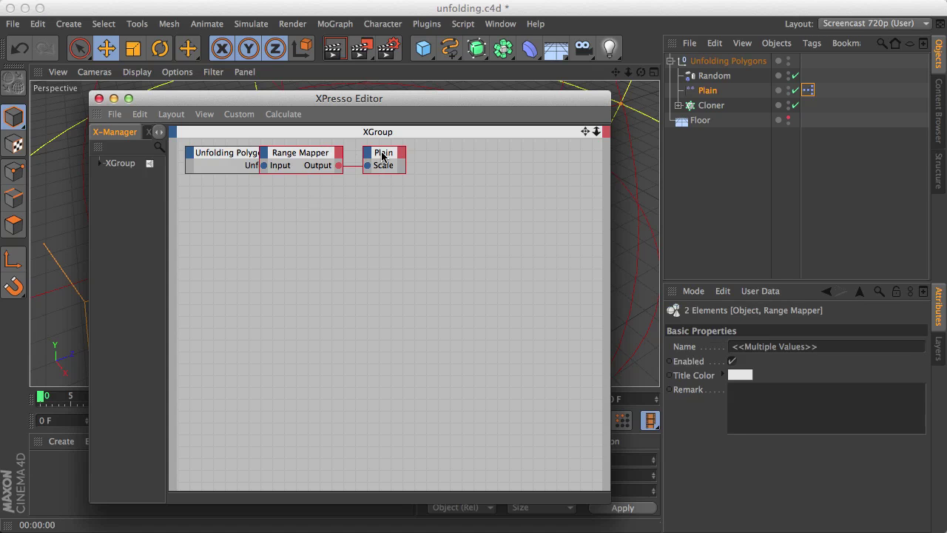
pyautogui.moveTo(313, 157); pyautogui.dragTo(363, 175)
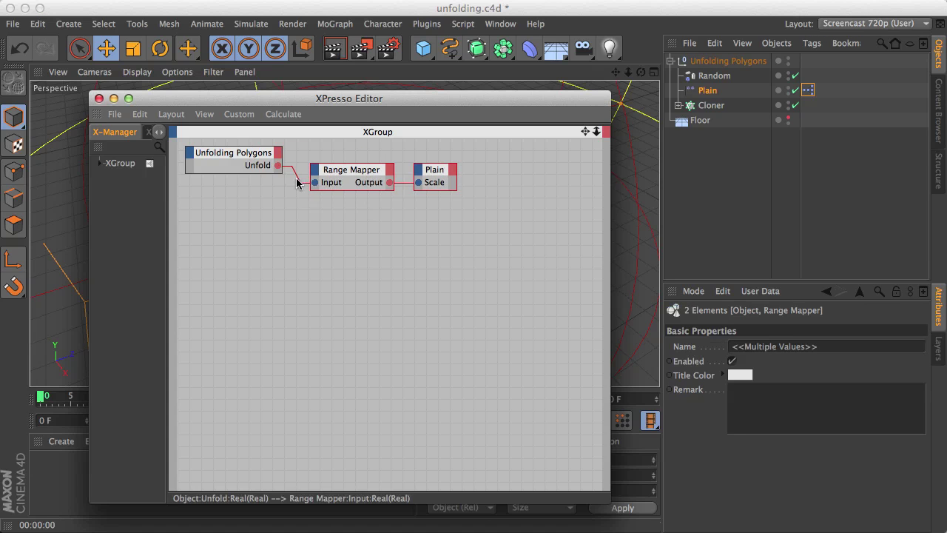
# Set the Range Mapper node's Output Upper to 0% and close the XPresso Editor.
pyautogui.click(361, 170)
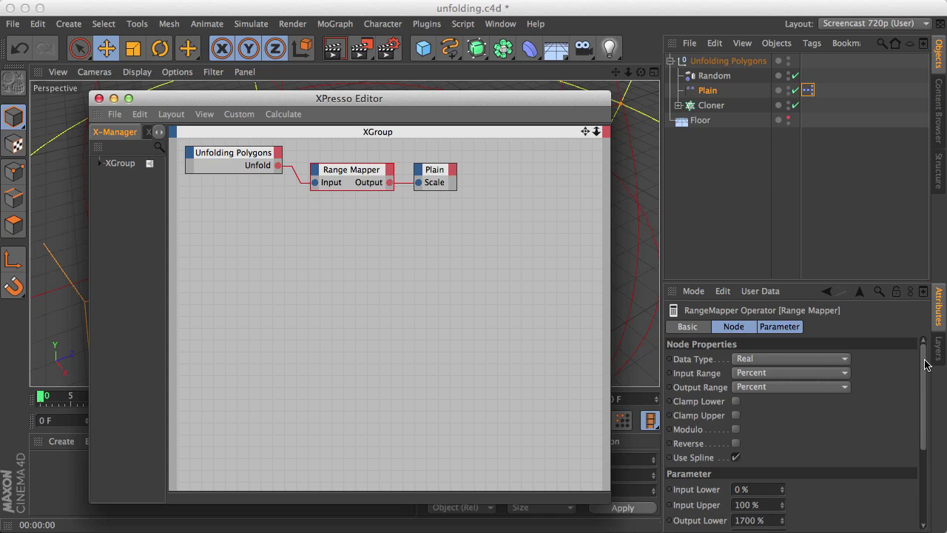
pyautogui.moveTo(924, 364); pyautogui.dragTo(924, 411)
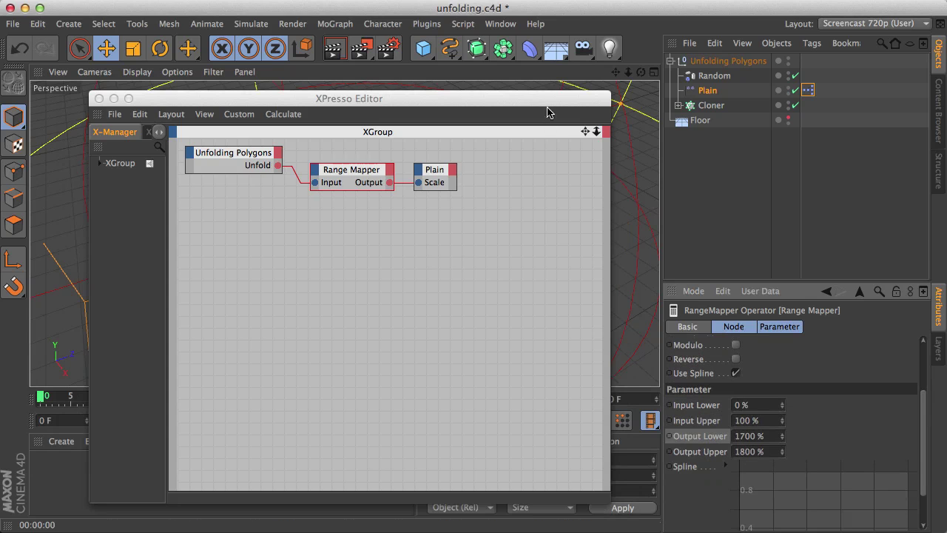
pyautogui.moveTo(549, 105); pyautogui.dragTo(412, 454)
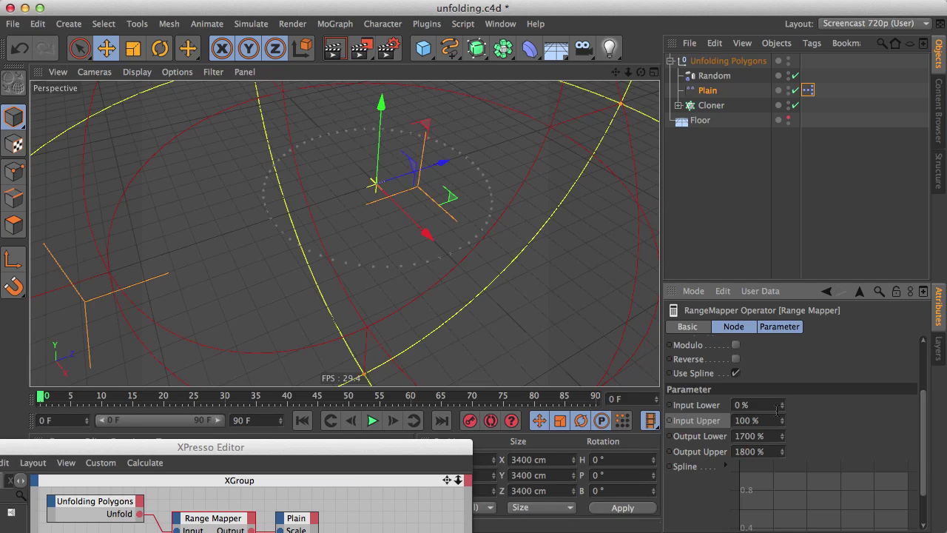
pyautogui.click(763, 455)
pyautogui.write('0')
pyautogui.press('Return')
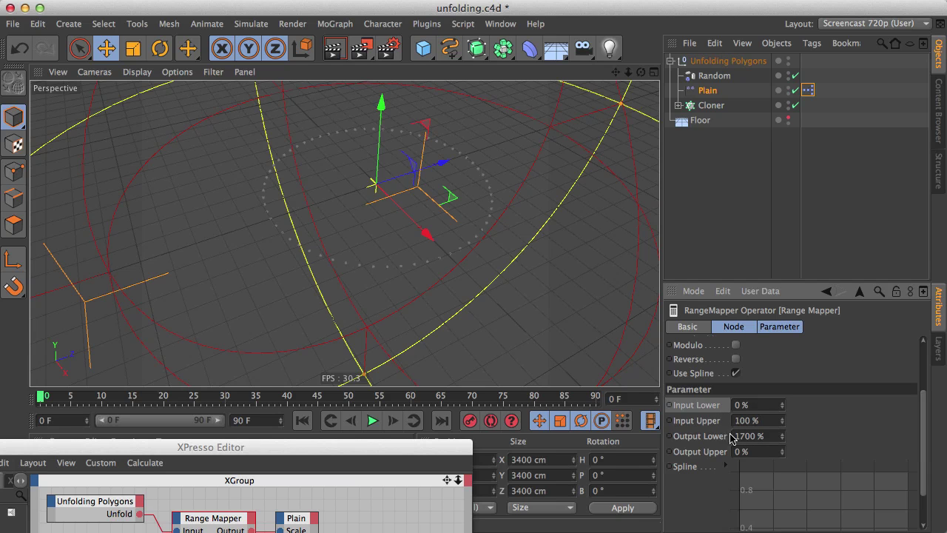
pyautogui.moveTo(768, 436); pyautogui.dragTo(736, 436)
pyautogui.click(718, 422)
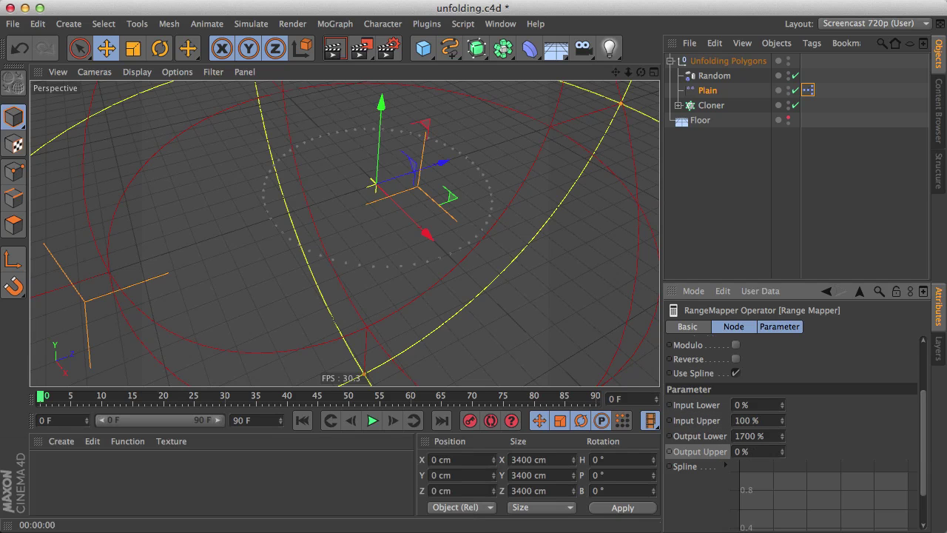
# Test the Unfold slider on the Unfolding Polygons null, returning it to 0%.
pyautogui.click(729, 60)
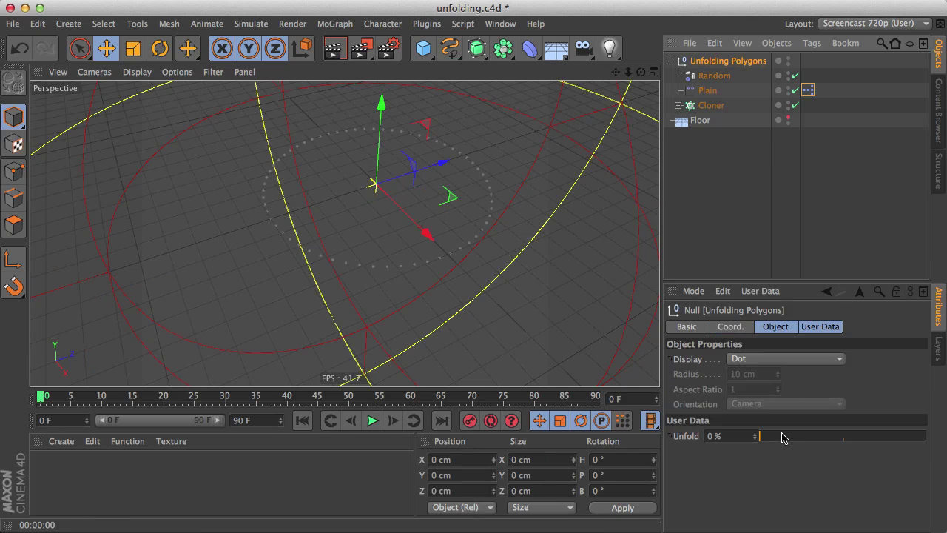
pyautogui.moveTo(774, 436); pyautogui.dragTo(729, 486)
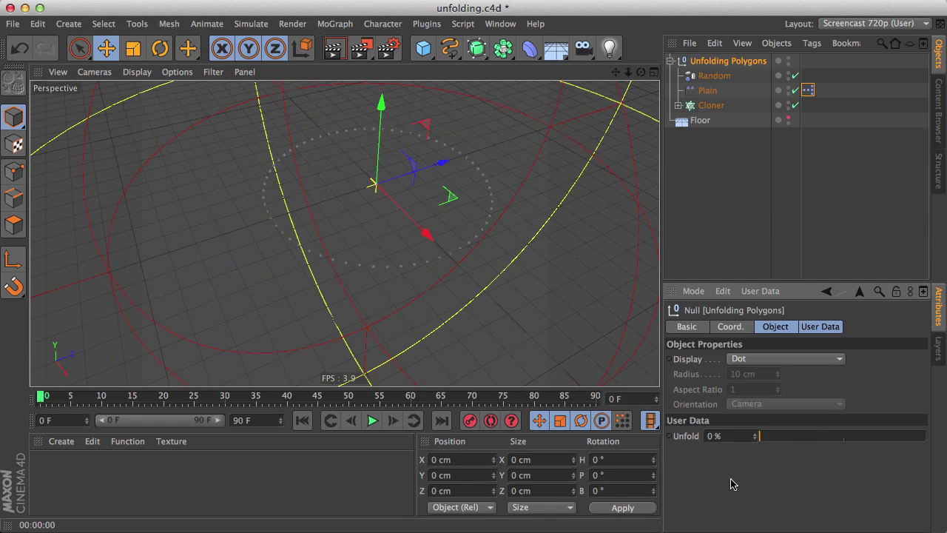
pyautogui.moveTo(792, 479); pyautogui.dragTo(681, 480)
# Keyframe Unfold at 0% on frame 0 and at 100% on frame 90, and scrub the timeline to check the animation.
pyautogui.keyDown('ctrl'); pyautogui.click(668, 436); pyautogui.keyUp('ctrl')
pyautogui.click(596, 397)
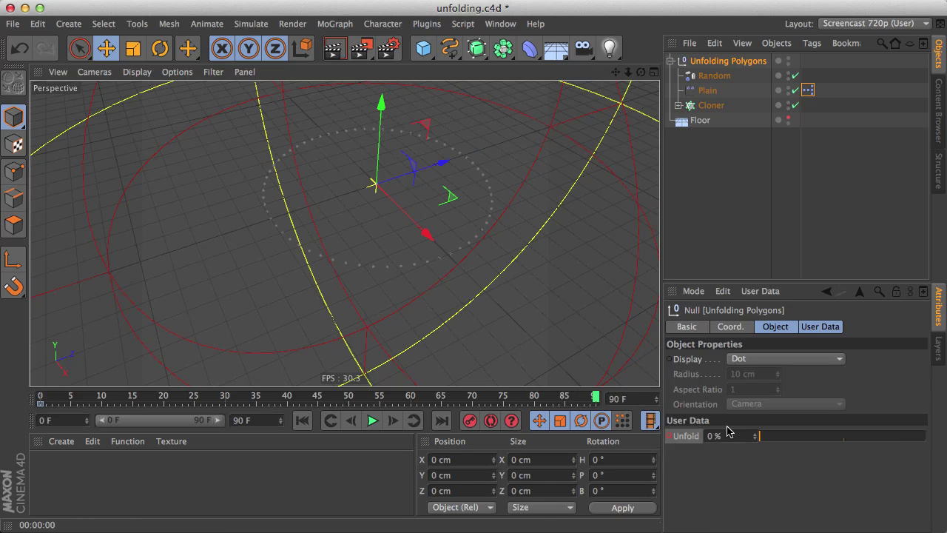
pyautogui.moveTo(759, 436); pyautogui.dragTo(926, 438)
pyautogui.keyDown('ctrl'); pyautogui.click(668, 435); pyautogui.keyUp('ctrl')
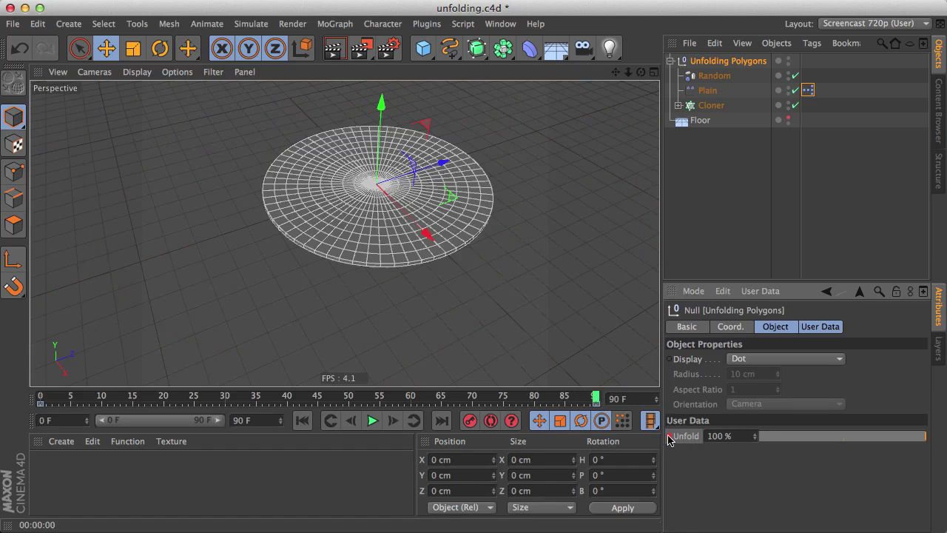
pyautogui.moveTo(494, 398); pyautogui.dragTo(61, 402)
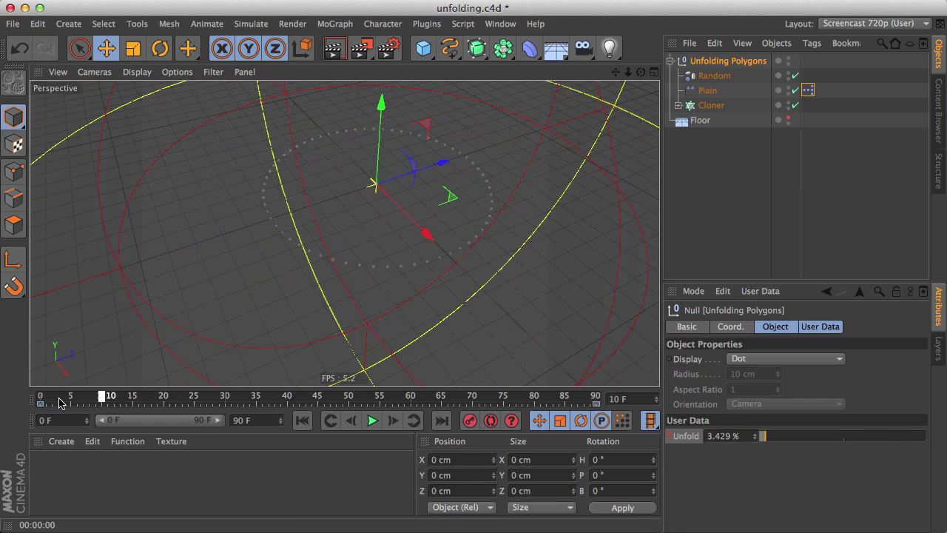
# Add a Delay effector to the inner Cloner that holds the Polygon.
pyautogui.click(725, 229)
pyautogui.click(678, 105)
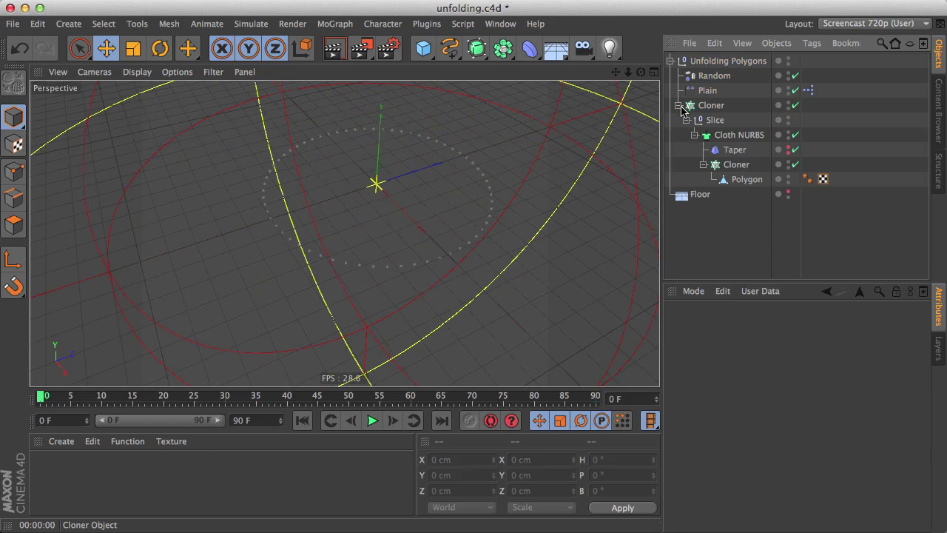
pyautogui.click(715, 164)
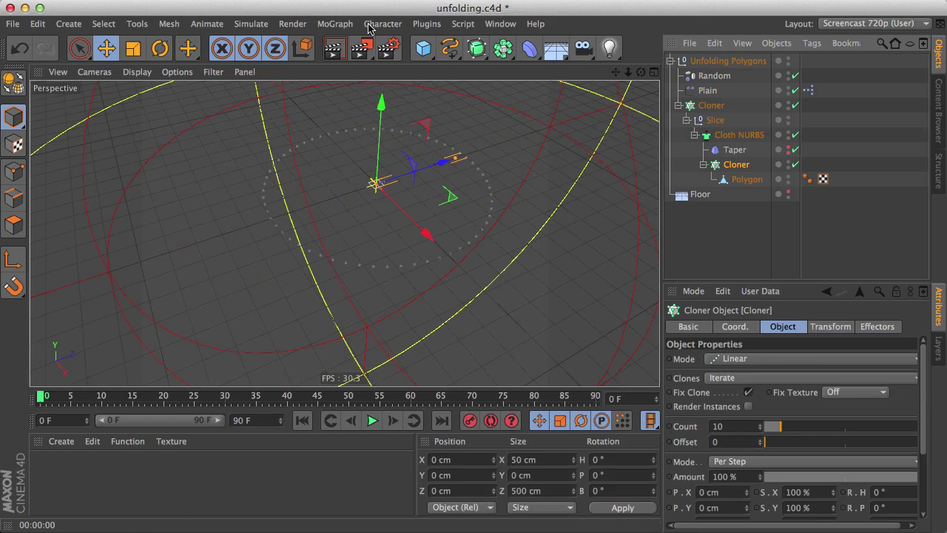
pyautogui.click(293, 24)
pyautogui.moveTo(355, 45)
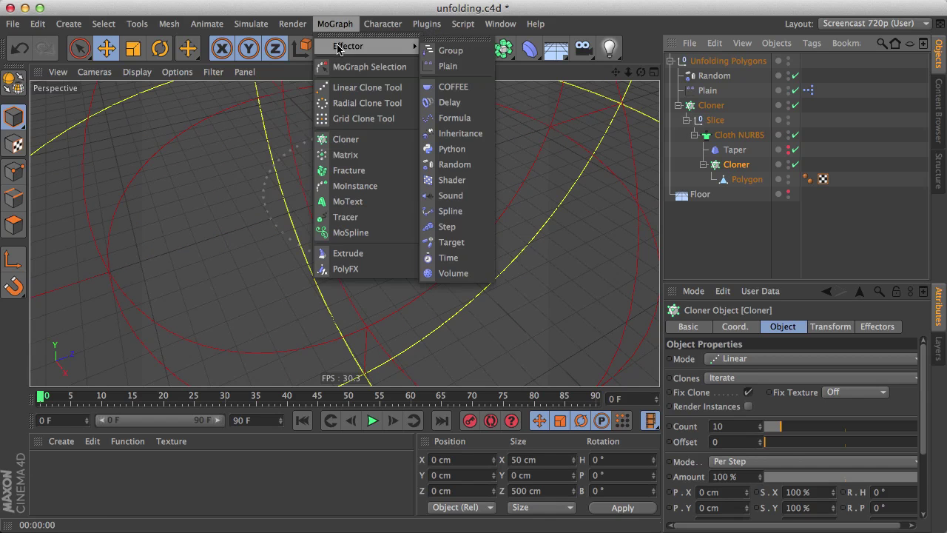
pyautogui.click(452, 102)
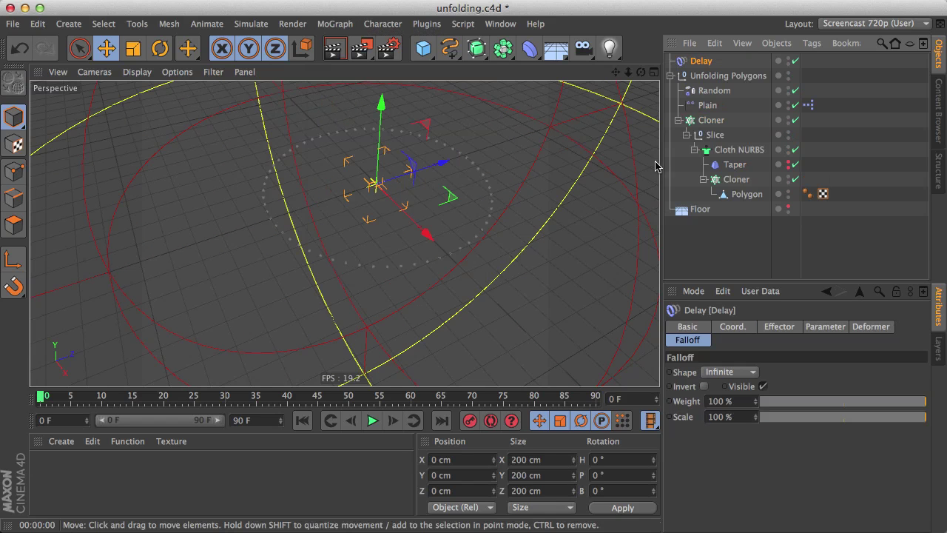
# Set the Delay effector's mode to Spring.
pyautogui.click(670, 75)
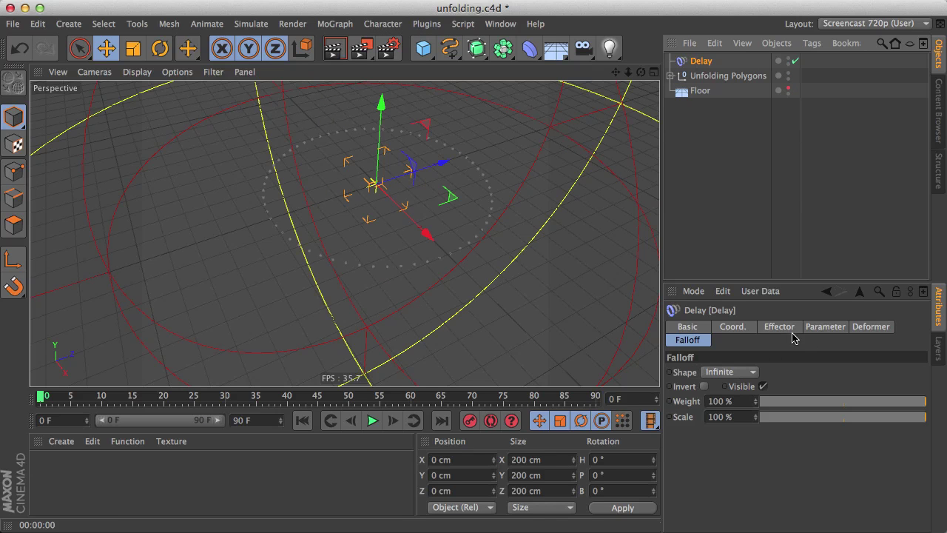
pyautogui.click(818, 327)
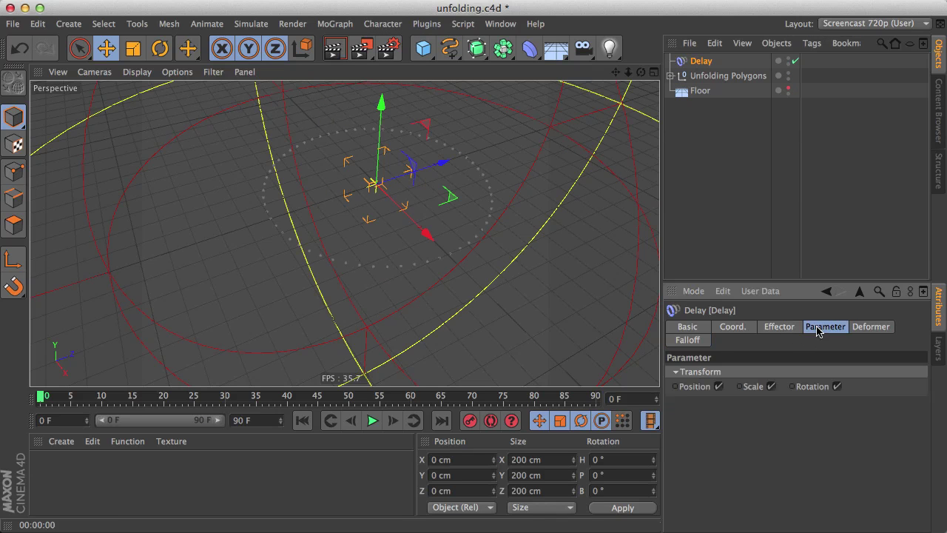
pyautogui.click(793, 327)
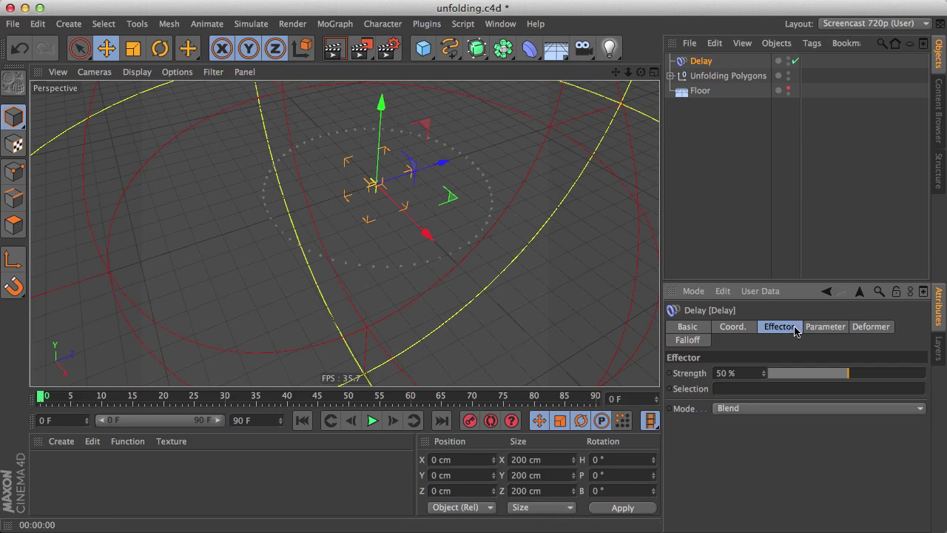
pyautogui.click(723, 409)
pyautogui.click(751, 454)
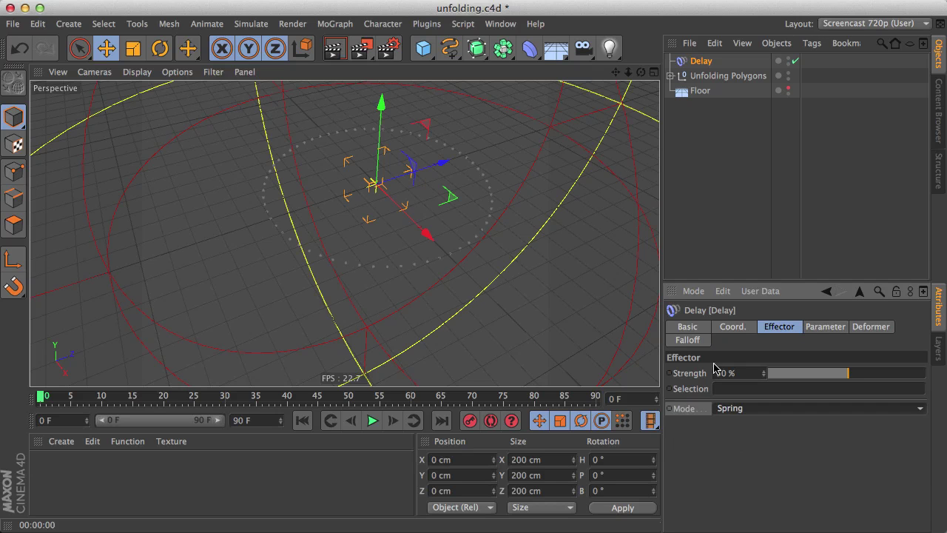
pyautogui.click(734, 233)
# Play the animation to review the unfolding motion with the Delay effector.
pyautogui.click(372, 421)
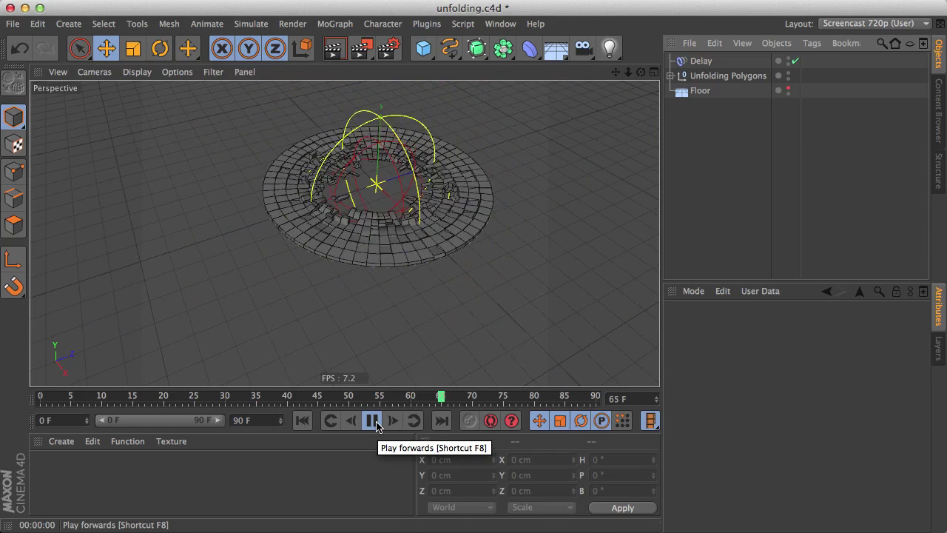
pyautogui.click(376, 427)
pyautogui.click(373, 427)
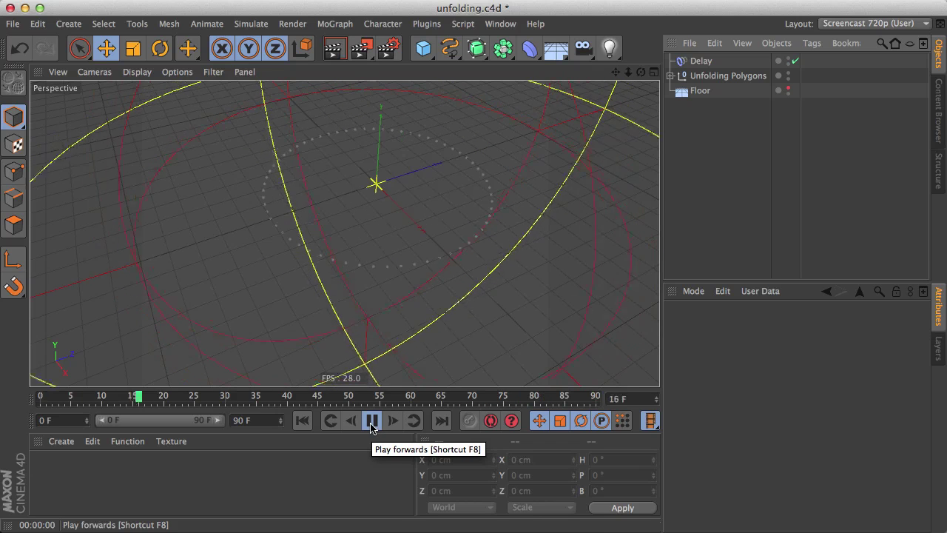
# Stop playback and inspect the Delay and Plain effectors and the Unfold value of Unfolding Polygons around frame 29.
pyautogui.click(371, 423)
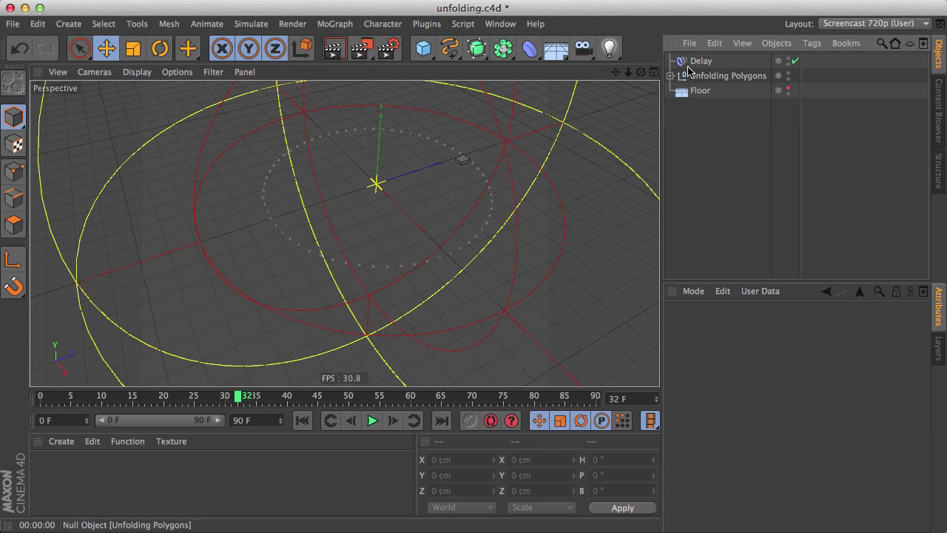
pyautogui.click(694, 62)
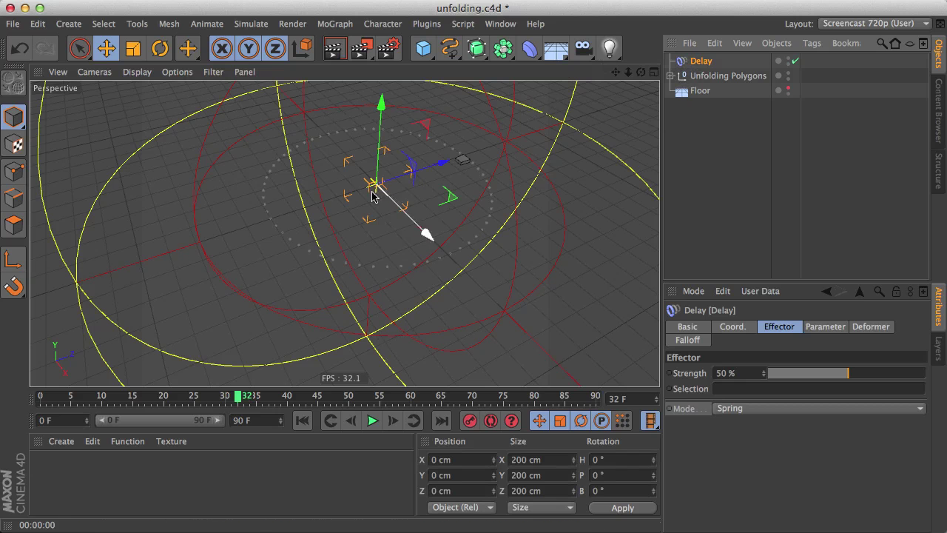
pyautogui.click(670, 75)
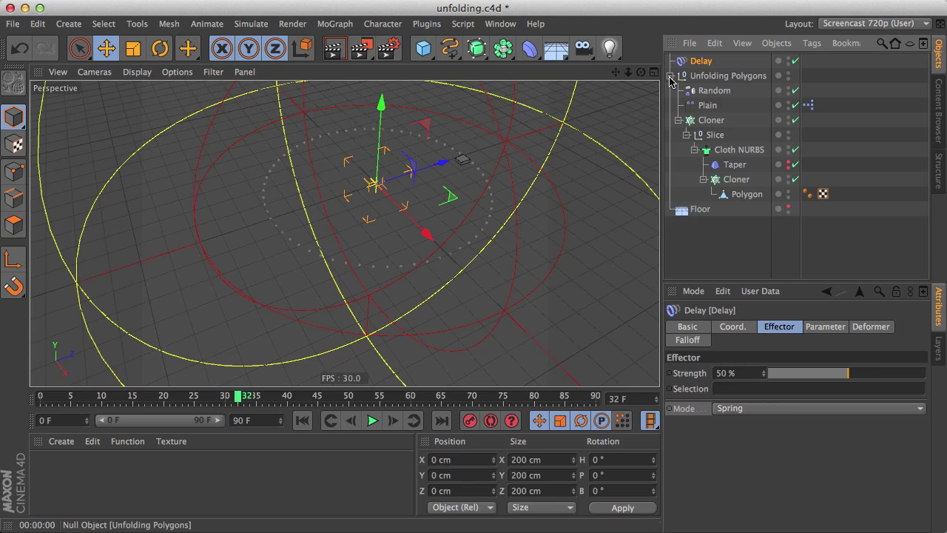
pyautogui.click(708, 106)
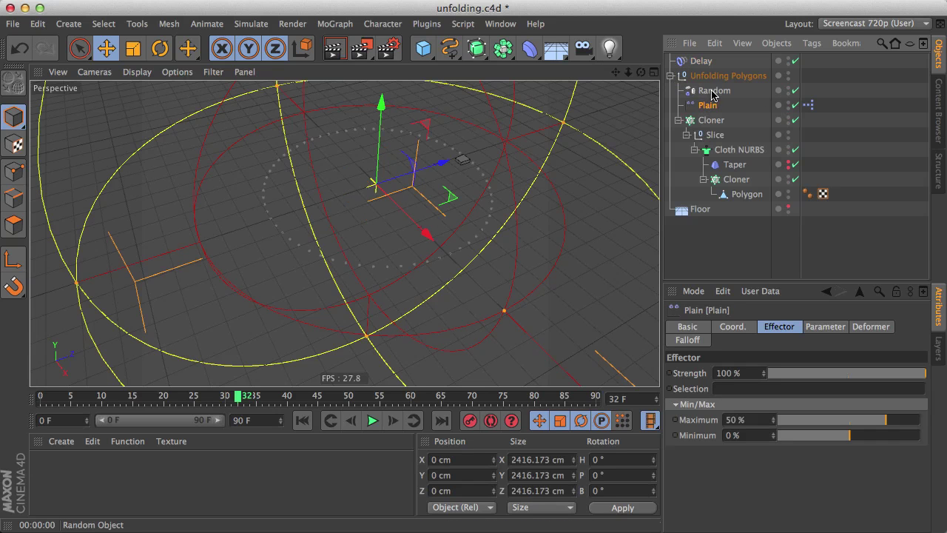
pyautogui.click(722, 76)
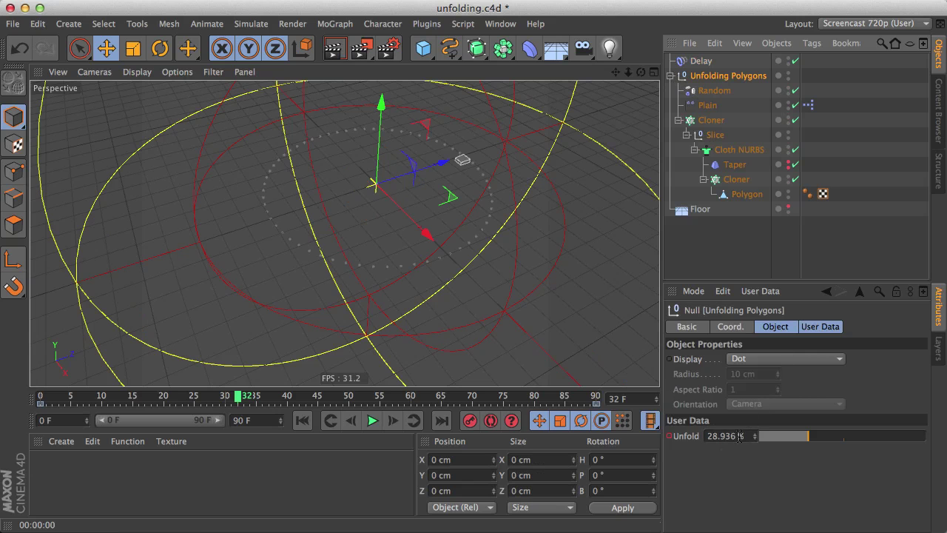
pyautogui.click(231, 399)
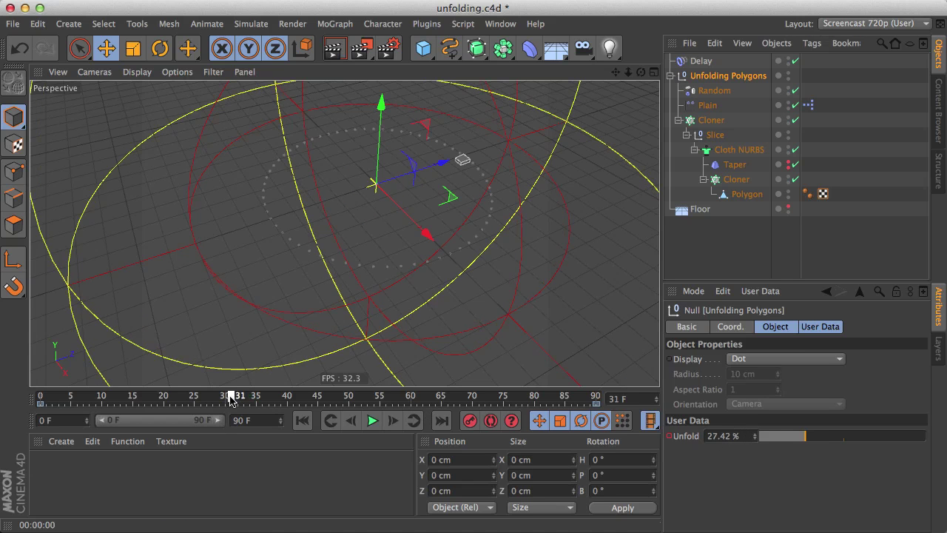
pyautogui.moveTo(231, 400); pyautogui.dragTo(219, 399)
# Set the Range Mapper's Output Lower to 1300% in the Plain effector's XPresso expression, checking the effector's falloff scale.
pyautogui.click(808, 106)
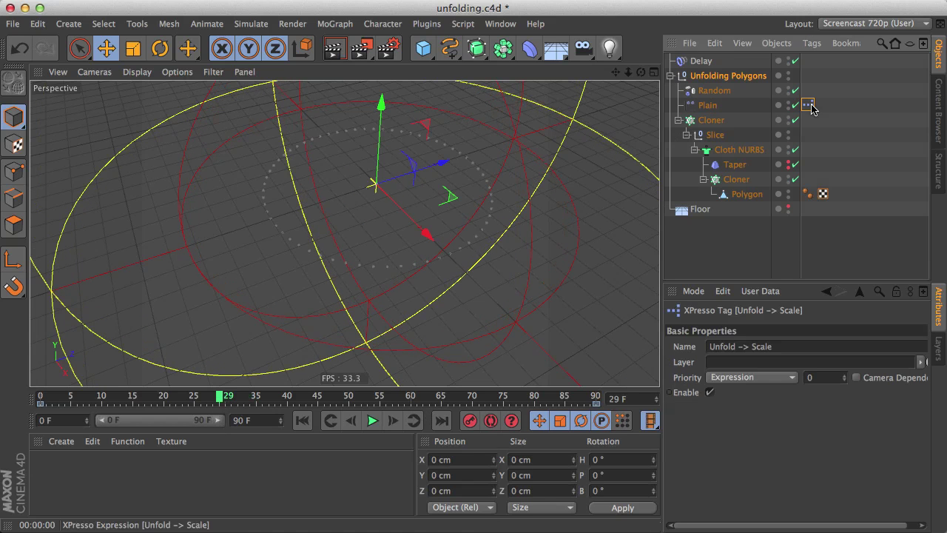
pyautogui.doubleClick(810, 106)
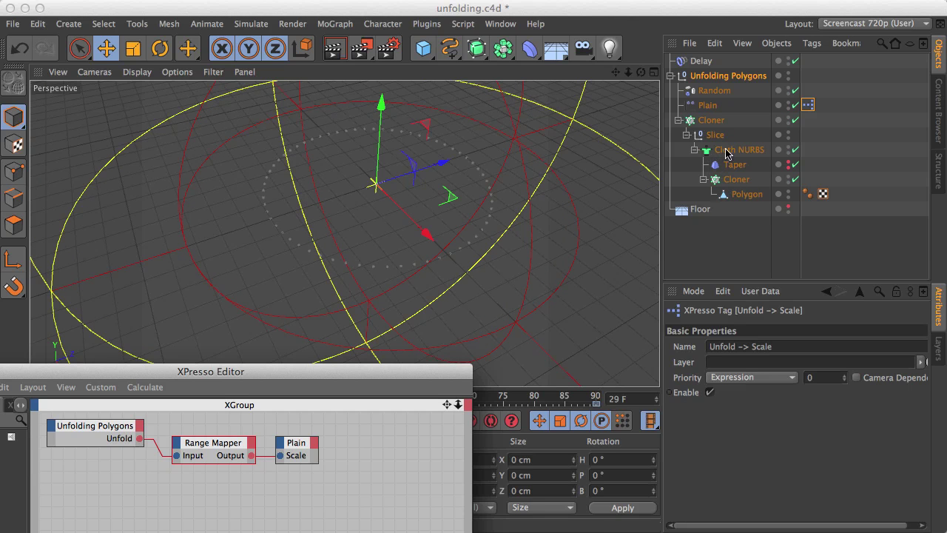
pyautogui.click(708, 108)
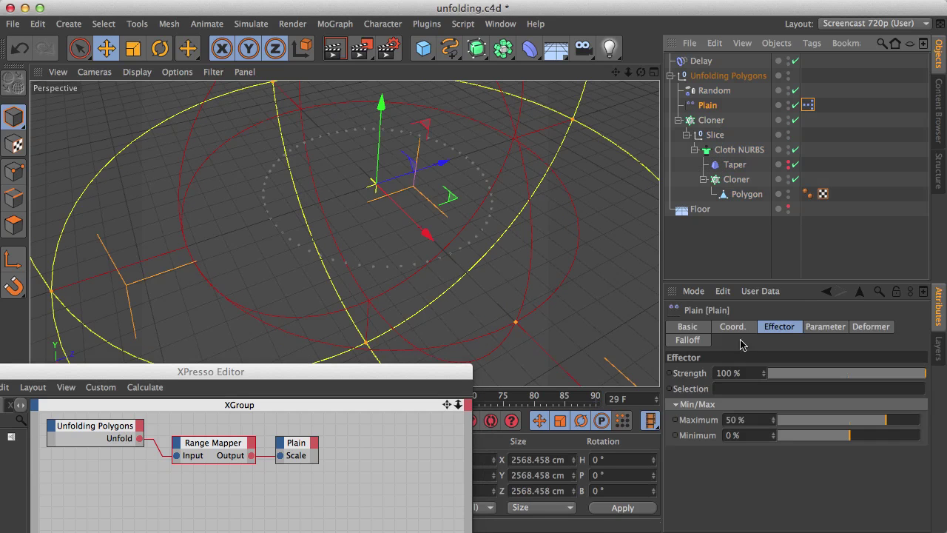
pyautogui.click(828, 326)
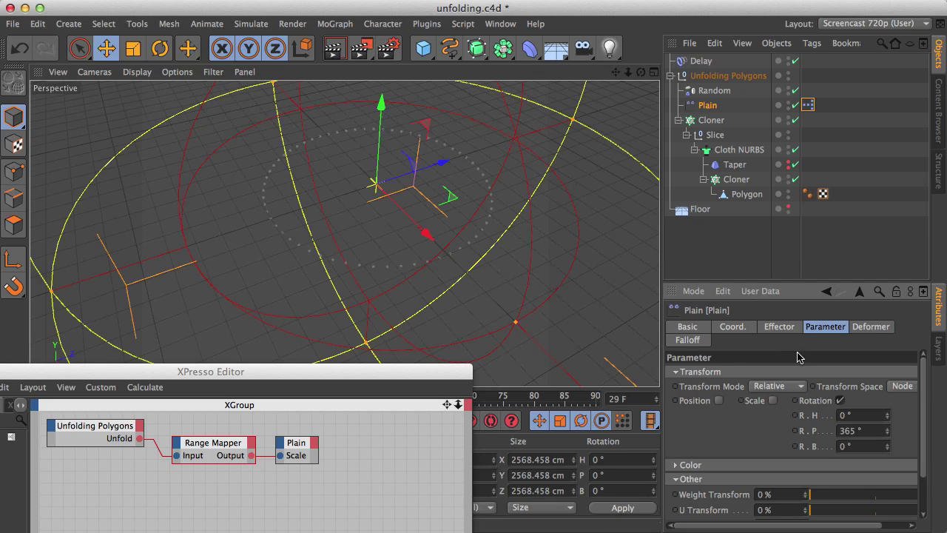
pyautogui.click(688, 340)
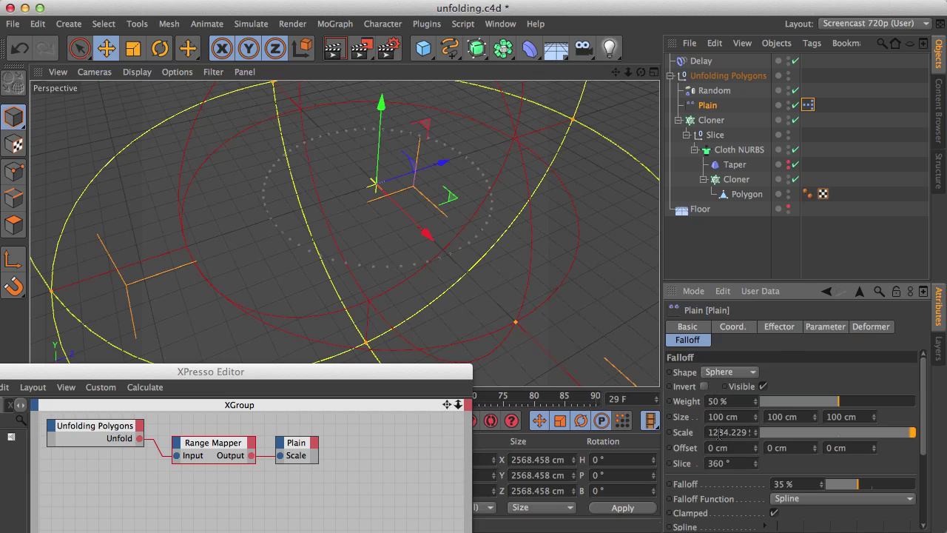
pyautogui.moveTo(251, 378); pyautogui.dragTo(282, 267)
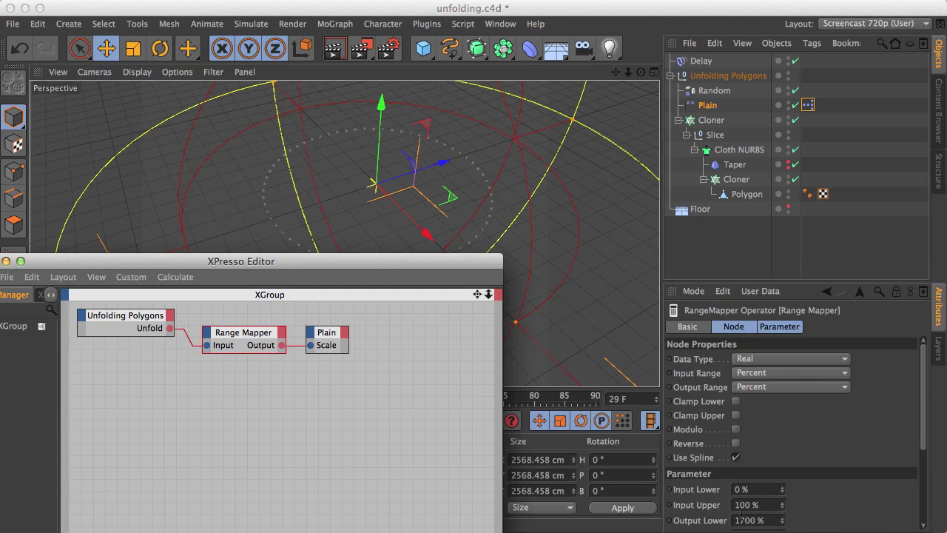
pyautogui.click(742, 519)
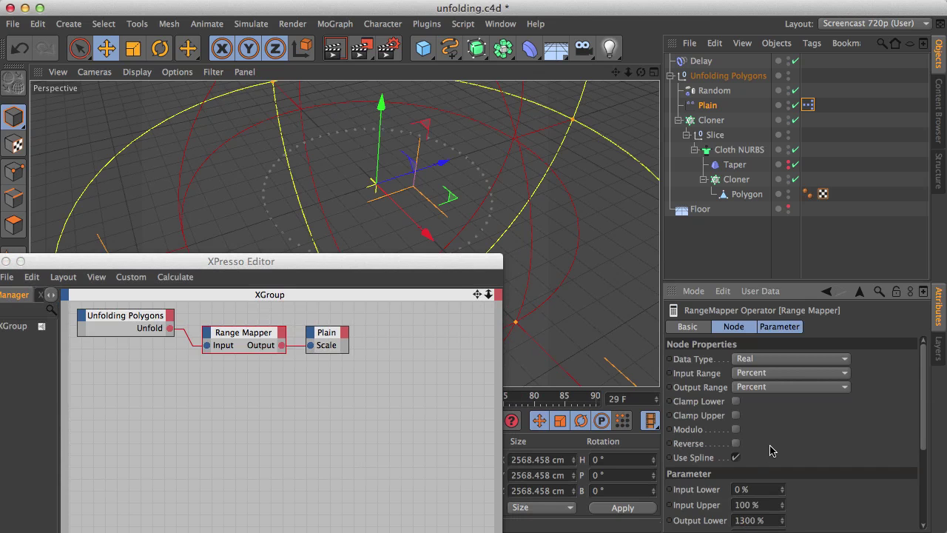
pyautogui.click(5, 260)
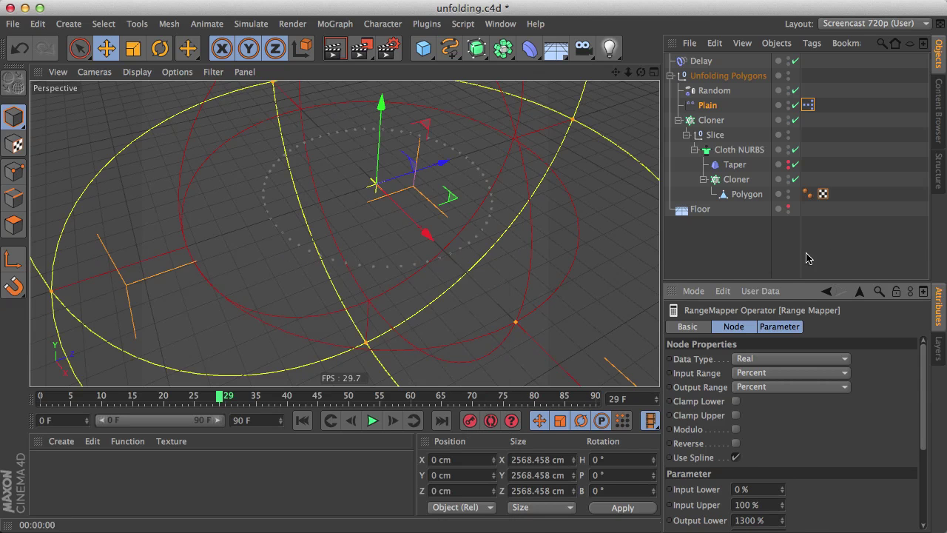
# Play the animation from frame 0 and hide the Plain effector in the viewport.
pyautogui.click(305, 422)
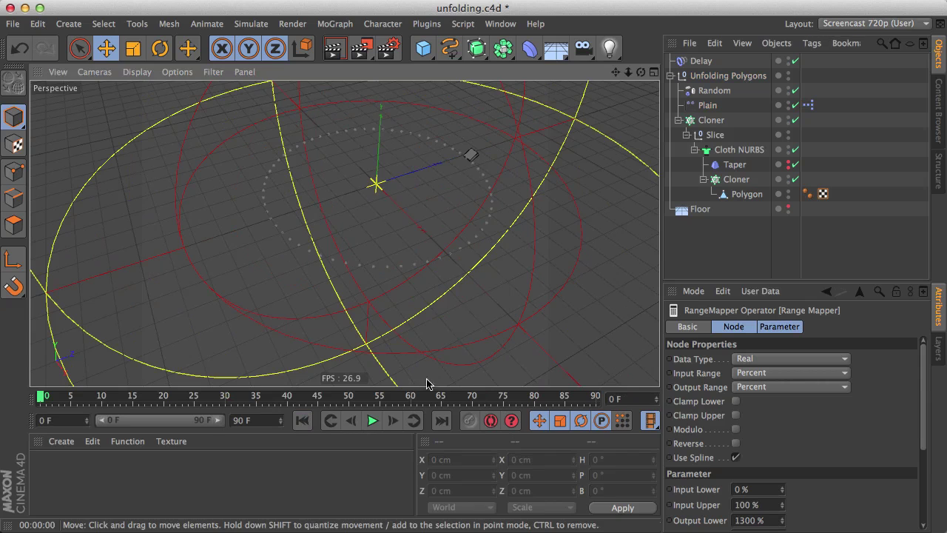
pyautogui.click(372, 420)
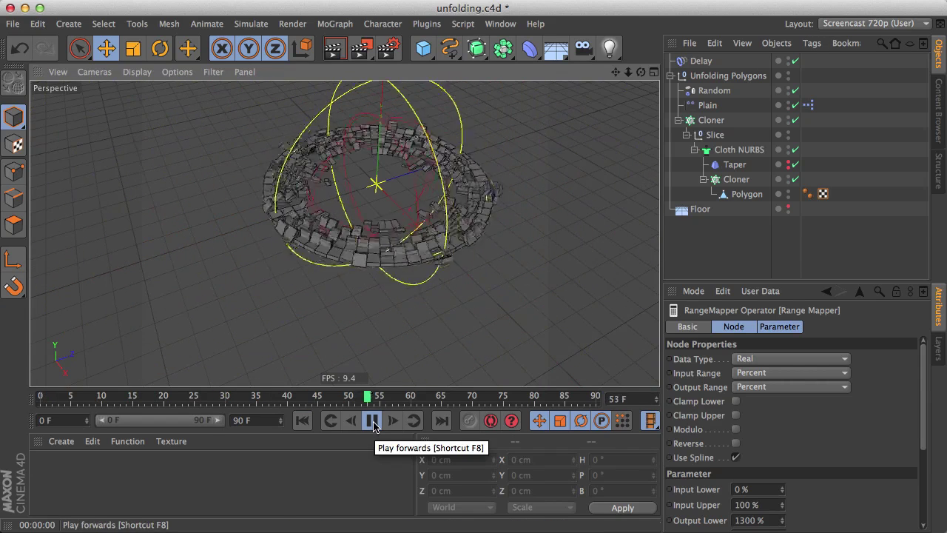
pyautogui.click(788, 102)
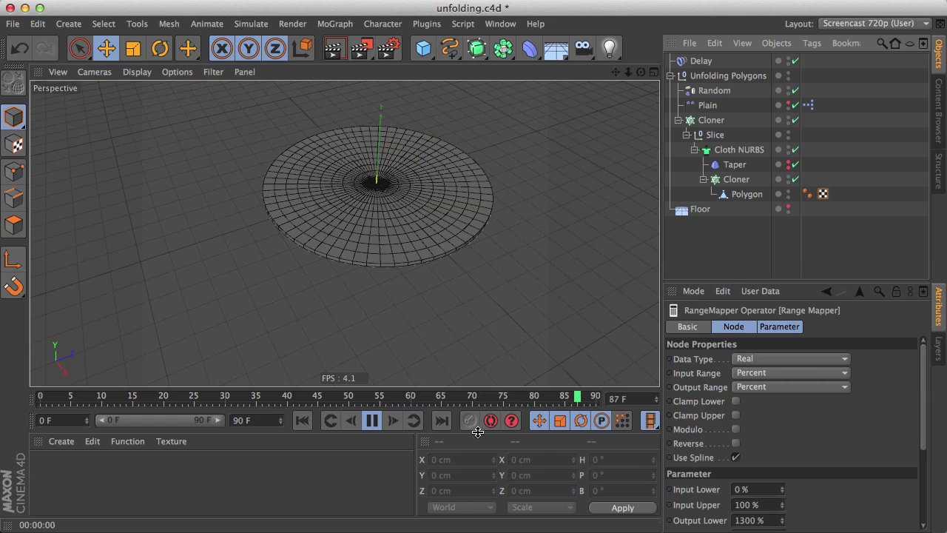
pyautogui.click(372, 420)
# Set the Range Mapper's Output Lower to 1400% in the Plain effector's XPresso expression and close the editor.
pyautogui.doubleClick(808, 106)
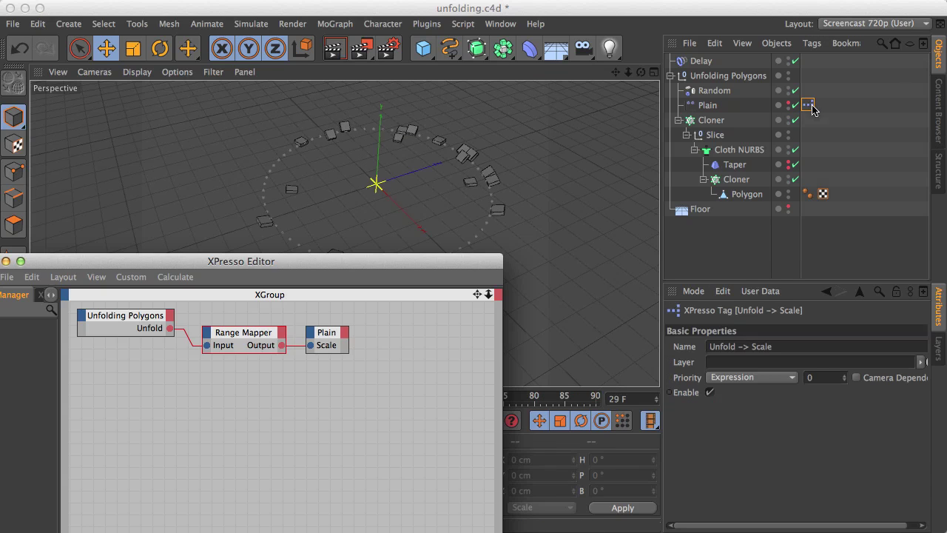
pyautogui.click(280, 329)
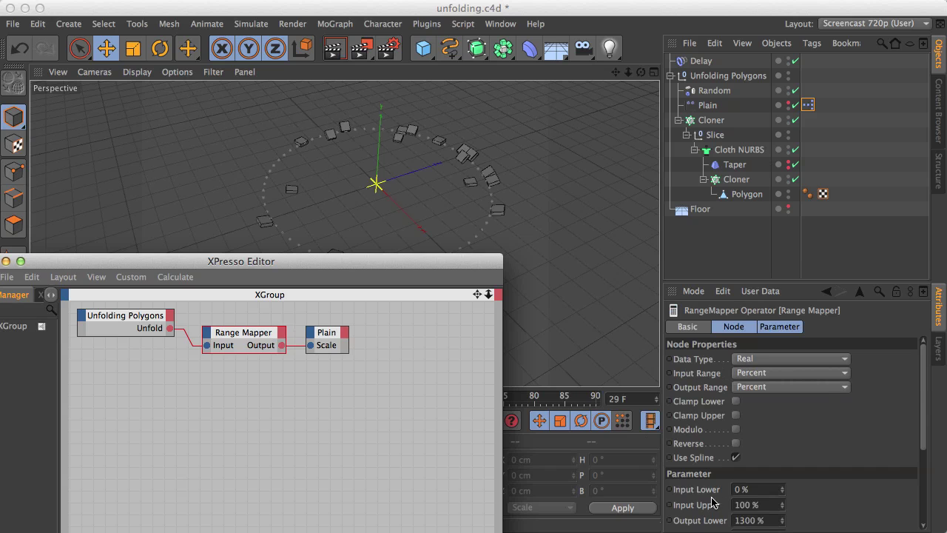
pyautogui.click(742, 521)
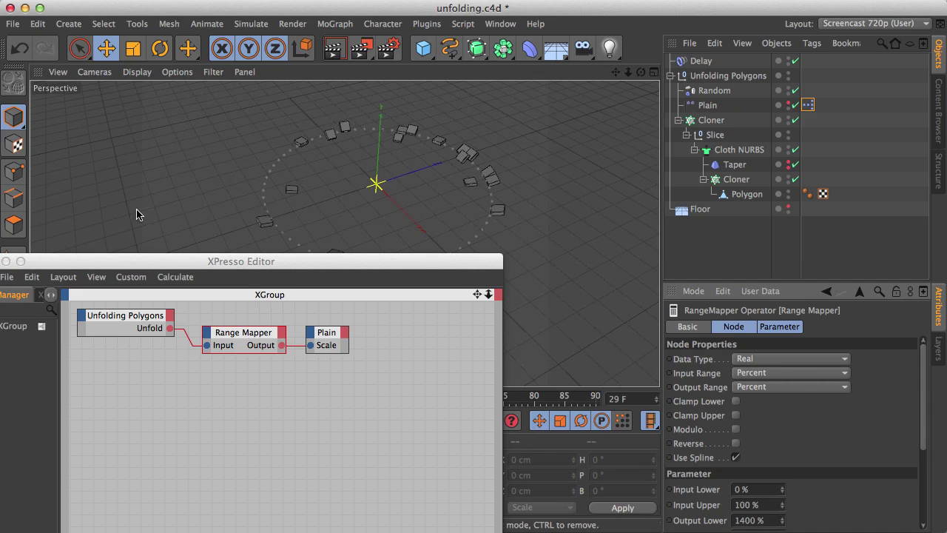
pyautogui.moveTo(152, 263); pyautogui.dragTo(591, 143)
pyautogui.click(446, 141)
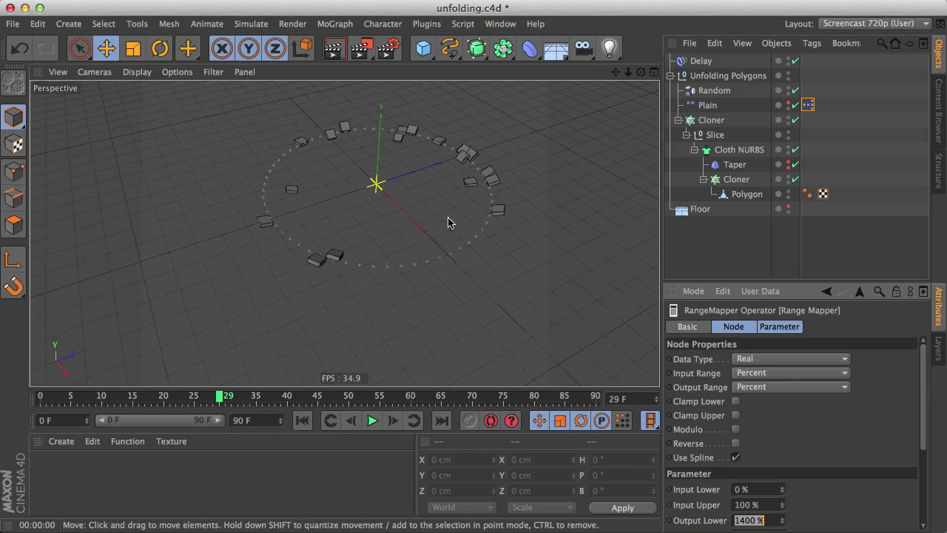
# Replay the start of the animation from frame 0 to check when the polygons begin unfolding, and return to frame 0.
pyautogui.click(302, 420)
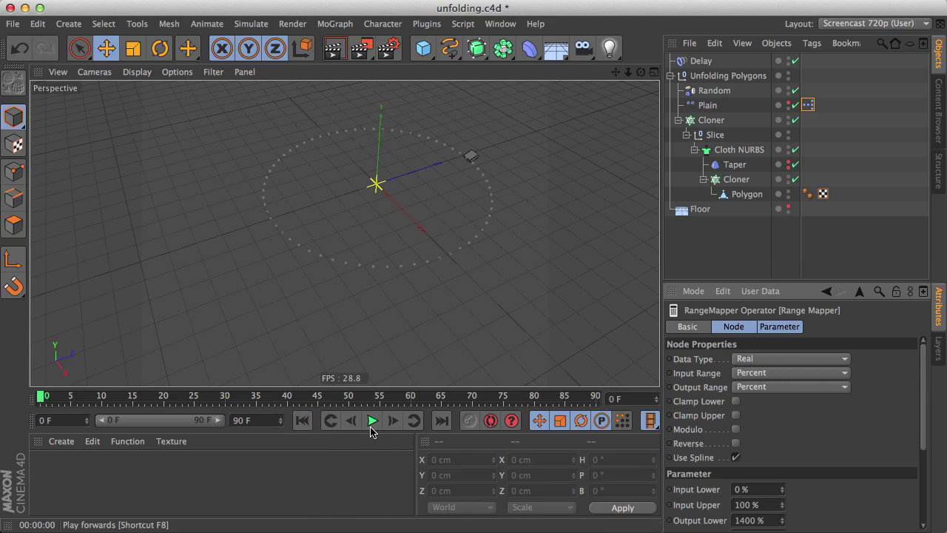
pyautogui.click(369, 423)
pyautogui.click(302, 421)
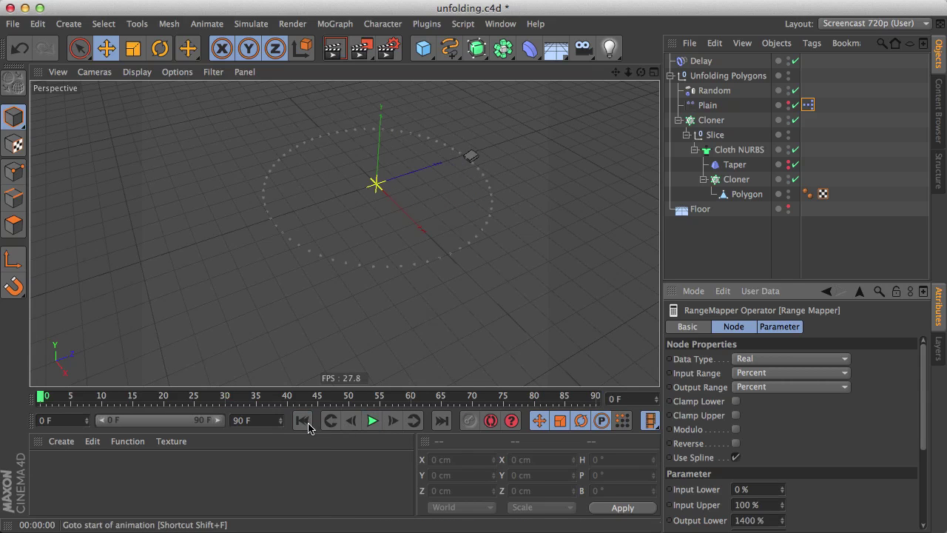
pyautogui.click(371, 424)
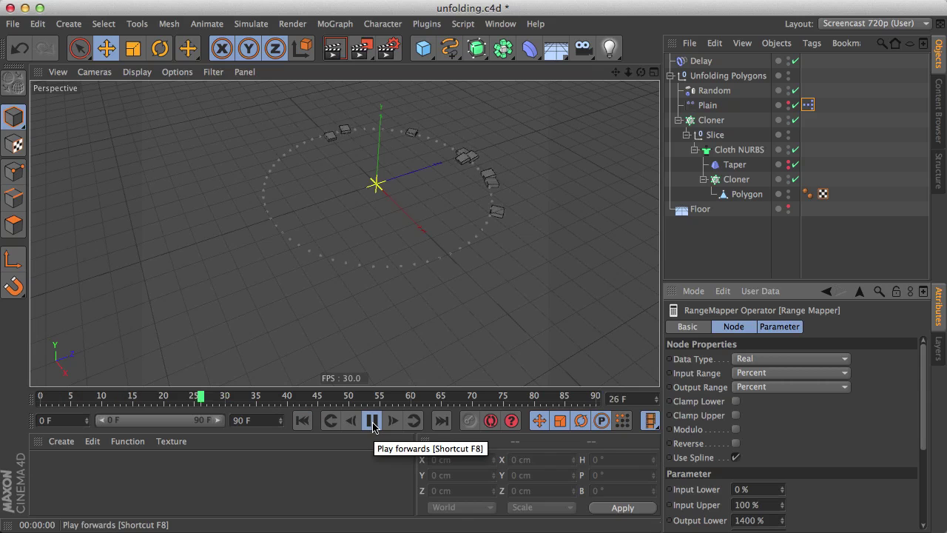
pyautogui.click(372, 420)
pyautogui.click(303, 421)
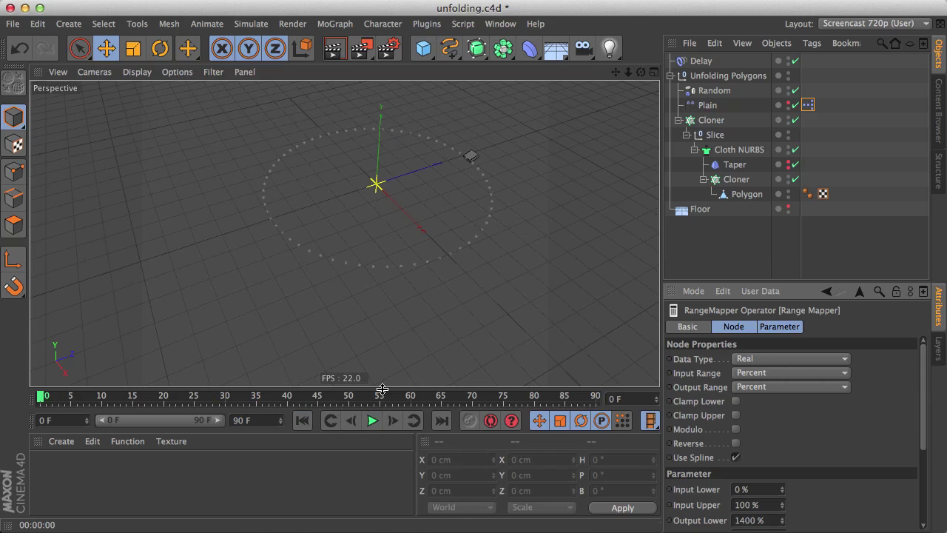
# Set the Plain effector's falloff weight to 60% and play the animation to review the unfolding.
pyautogui.click(707, 107)
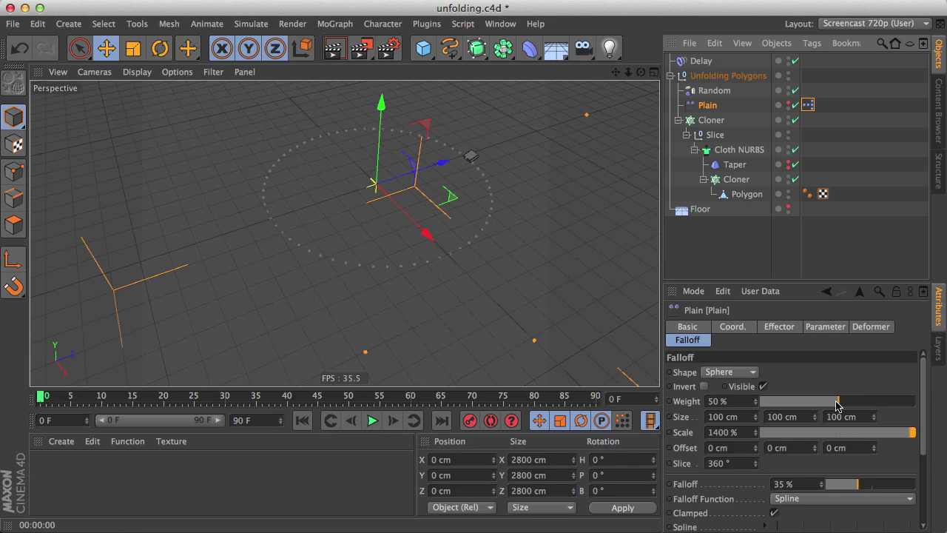
pyautogui.moveTo(836, 405); pyautogui.dragTo(844, 405)
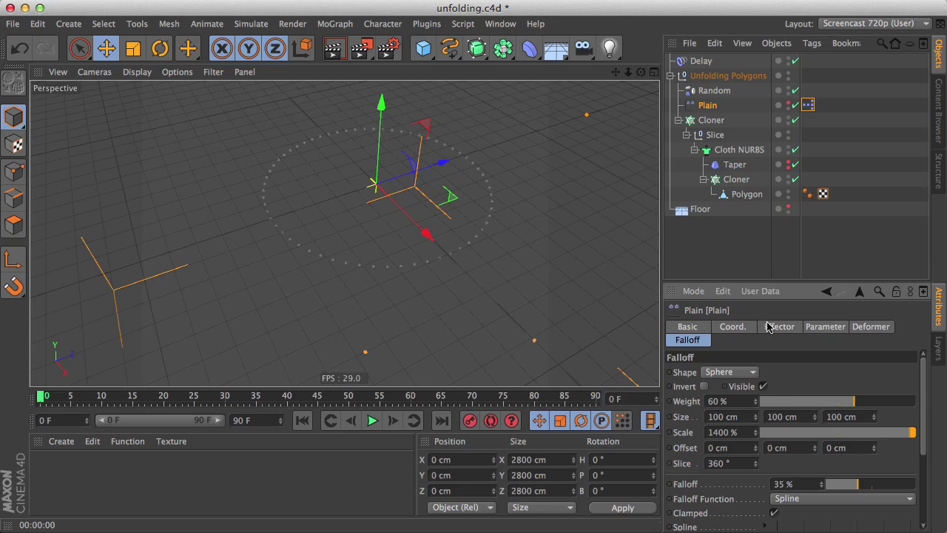
pyautogui.click(740, 259)
pyautogui.click(371, 421)
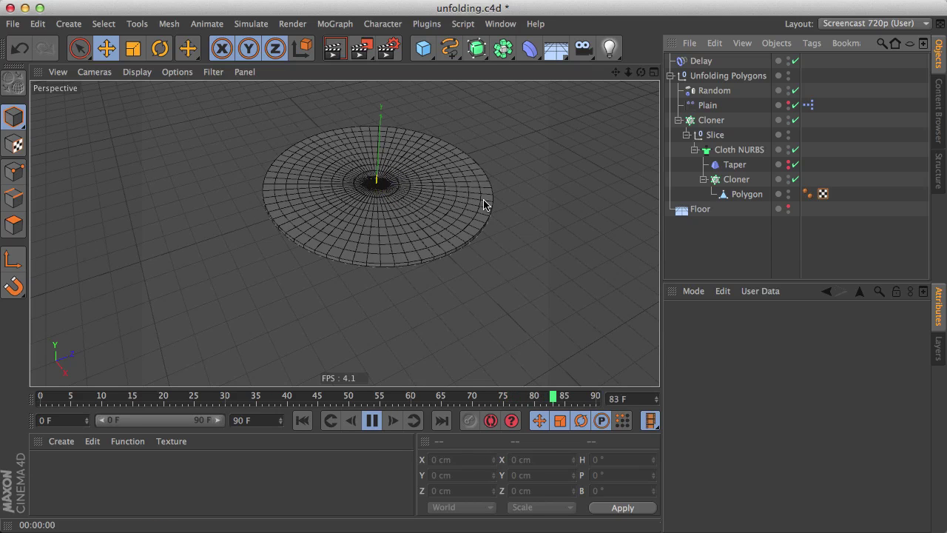
pyautogui.click(372, 421)
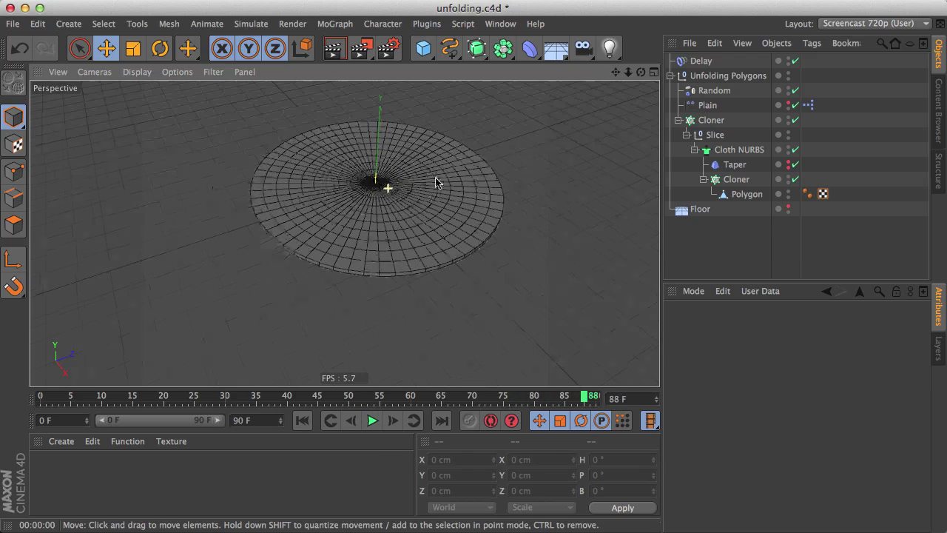